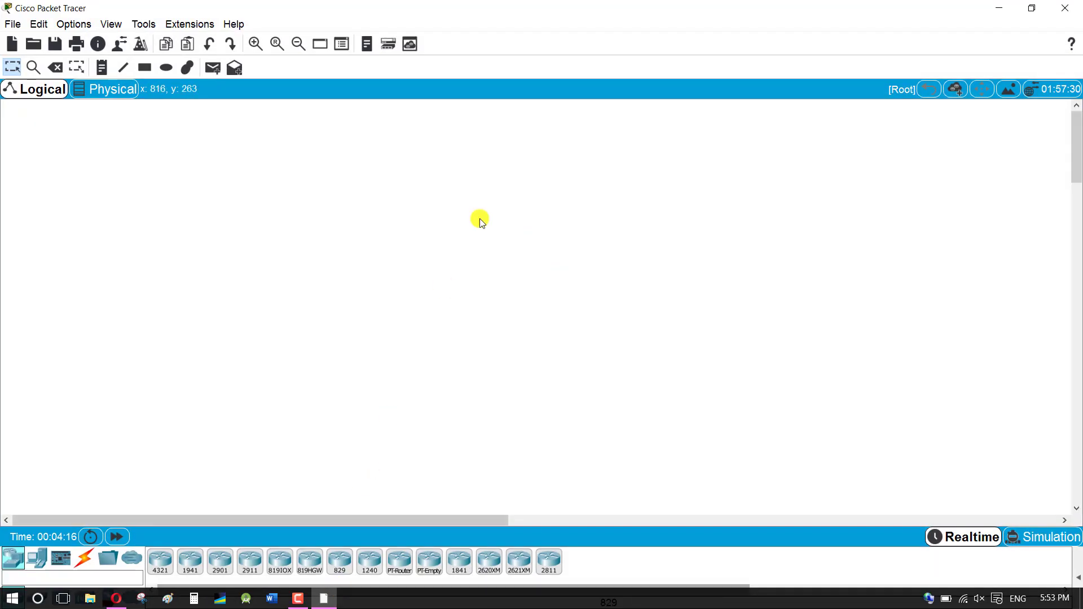
Place a 2911 router, an AP-PT access point and two Laptop-PTs on the canvas.
{"action": "left_click", "coordinate": [249, 562]}
{"action": "left_click", "coordinate": [500, 196]}
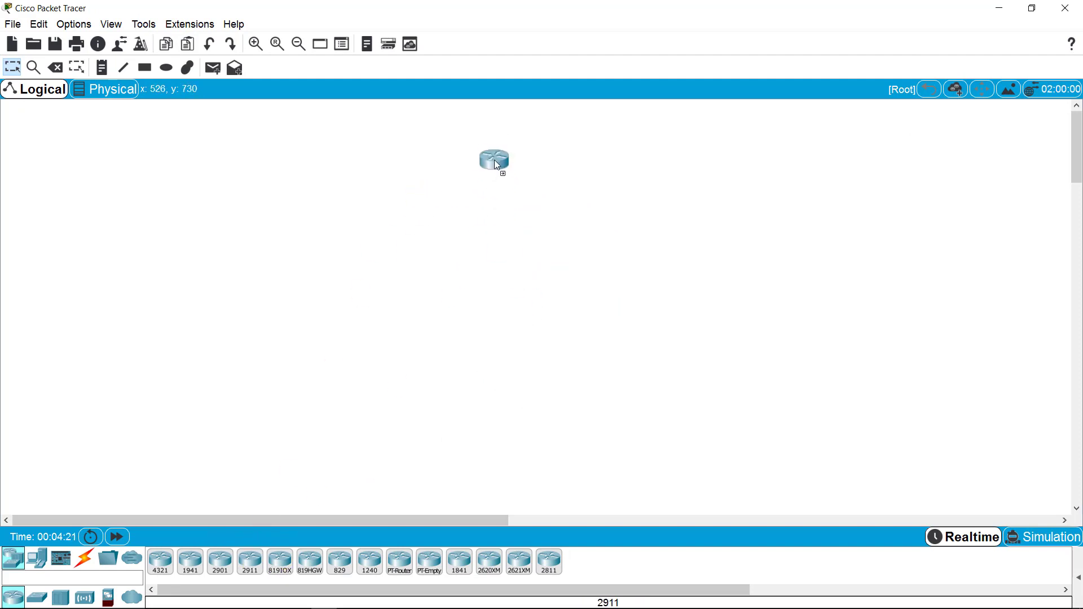
{"action": "left_click", "coordinate": [497, 170]}
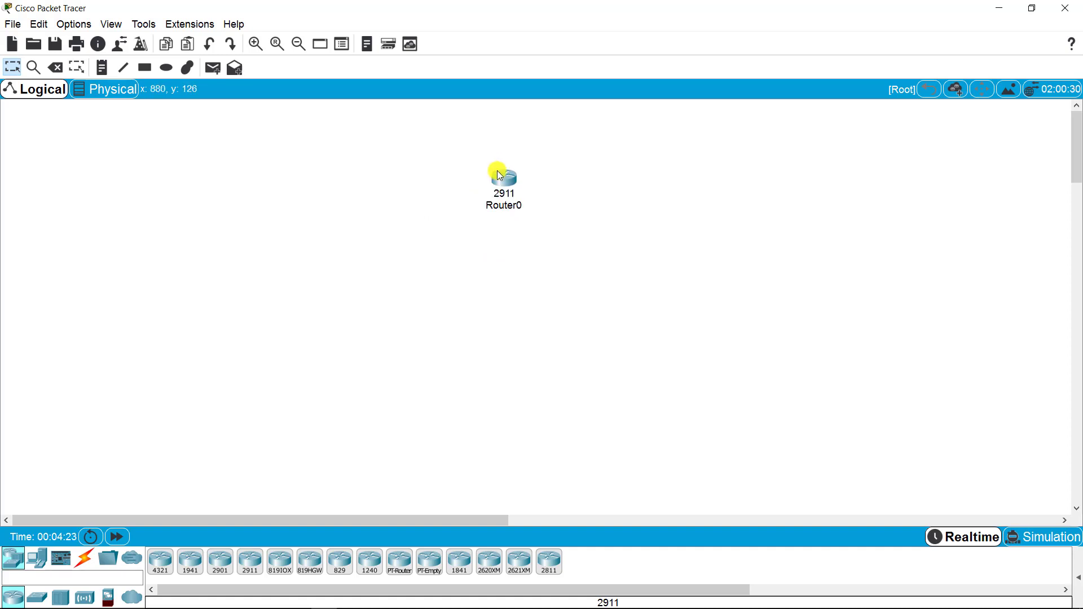
{"action": "left_click", "coordinate": [92, 601]}
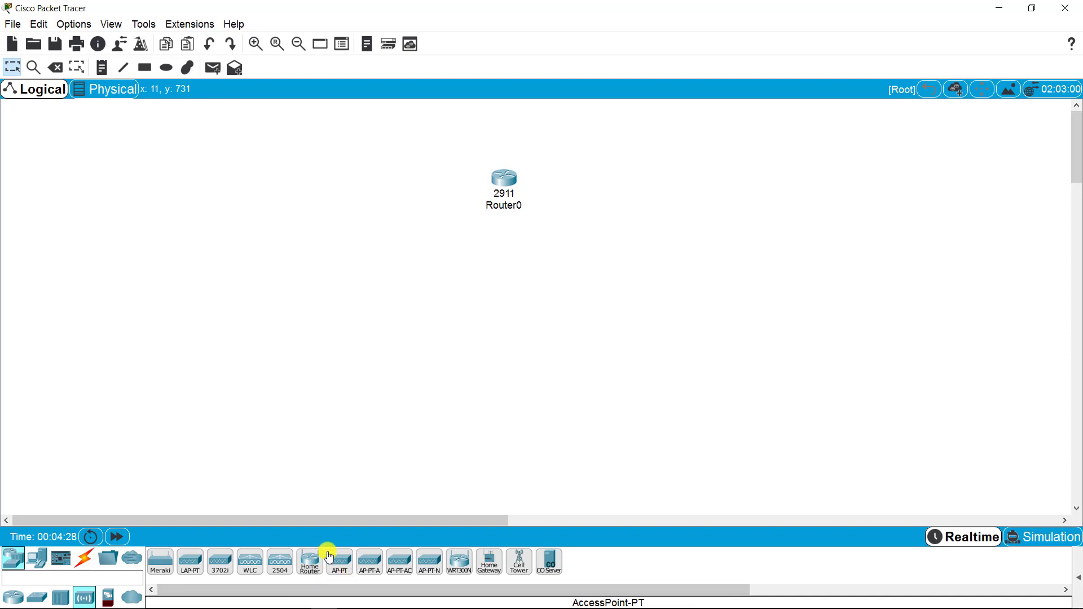
{"action": "left_click", "coordinate": [352, 561]}
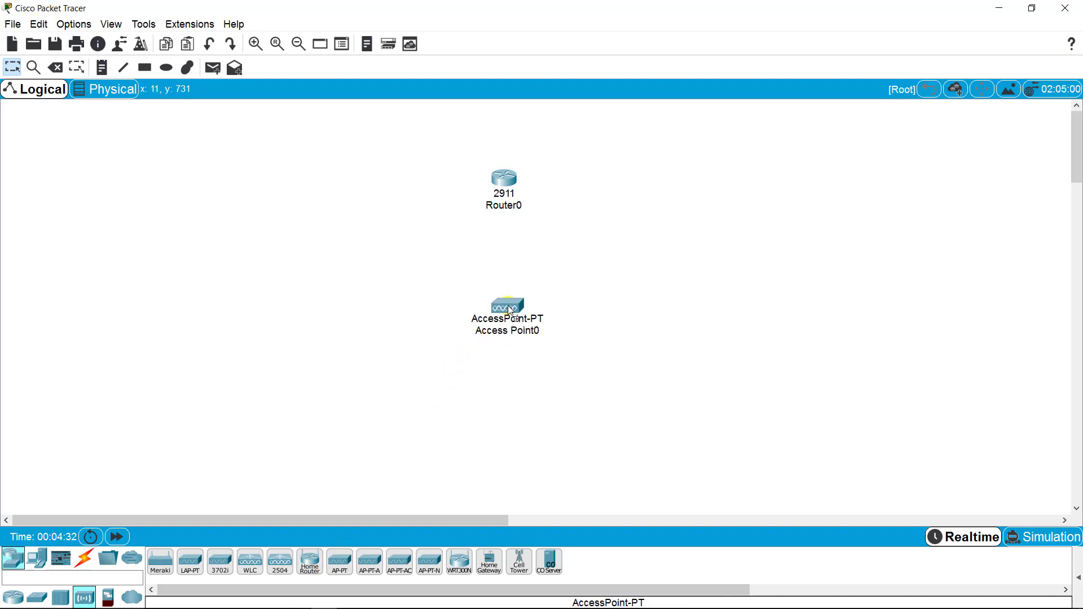
{"action": "left_click", "coordinate": [42, 562]}
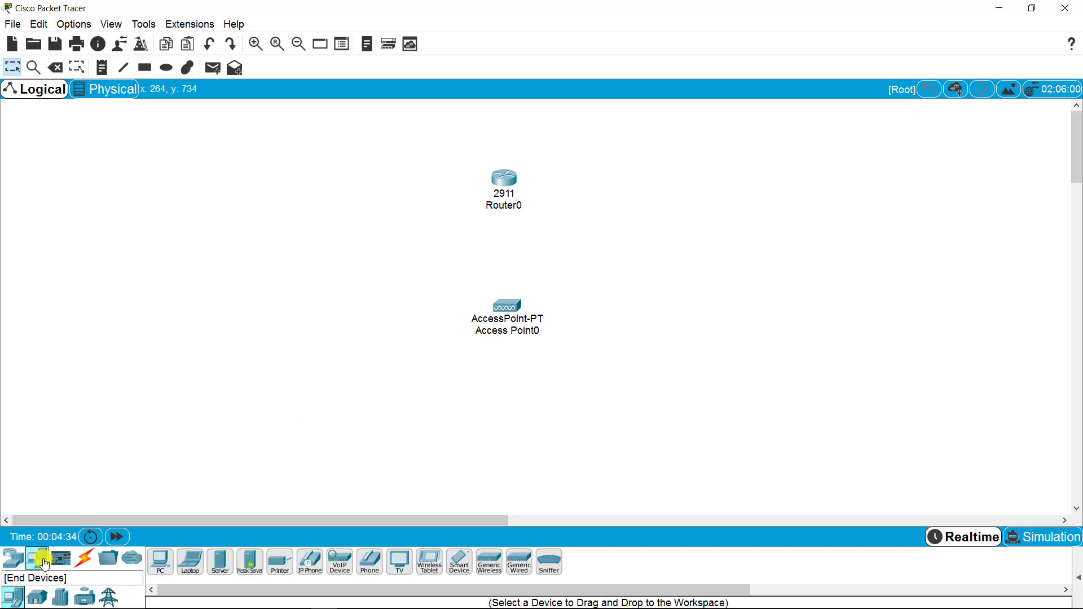
{"action": "left_click", "coordinate": [190, 561]}
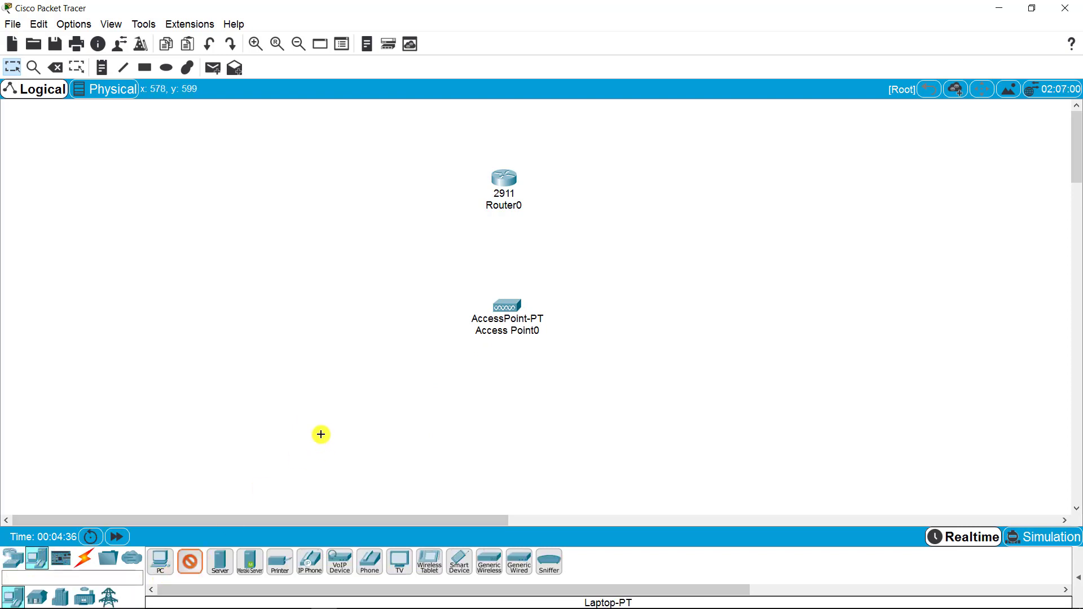
{"action": "left_click", "coordinate": [292, 432]}
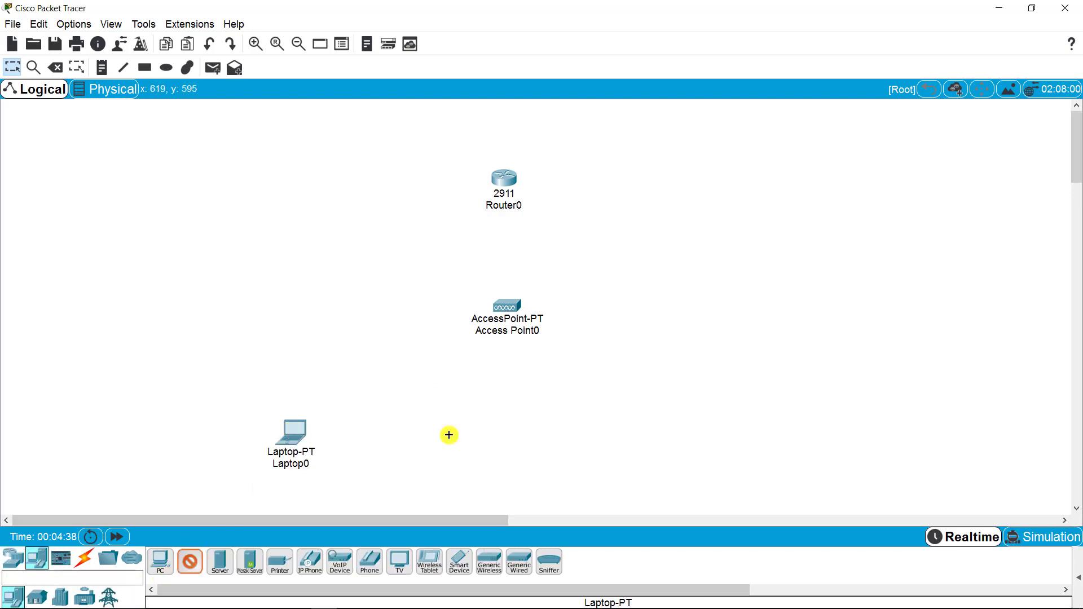
{"action": "left_click", "coordinate": [733, 423]}
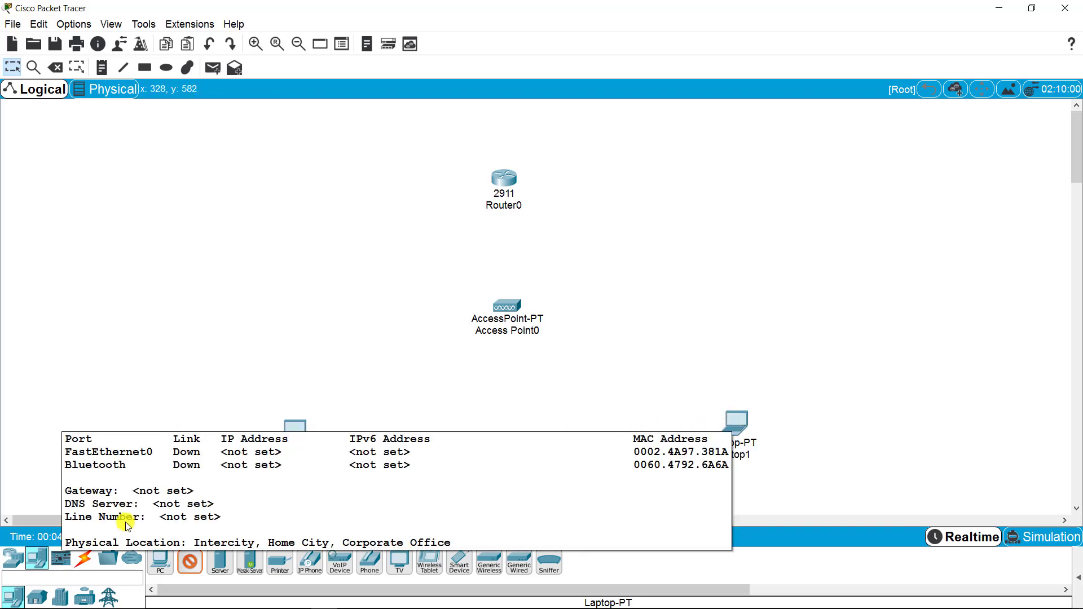
Cable Router0 to Access Point0 with an automatic-type connection.
{"action": "left_click", "coordinate": [86, 560]}
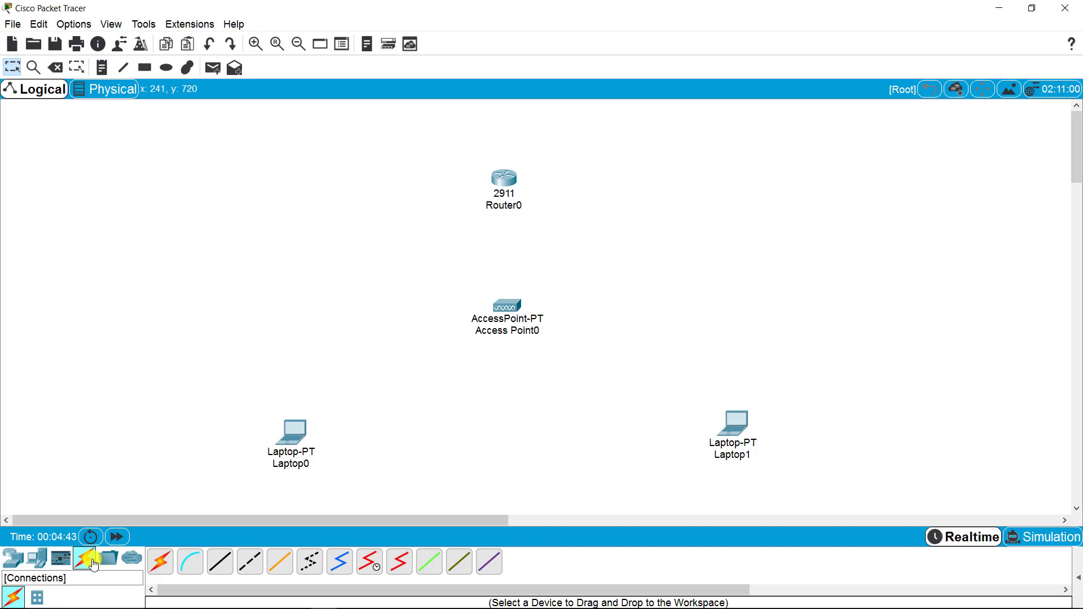
{"action": "left_click", "coordinate": [160, 562]}
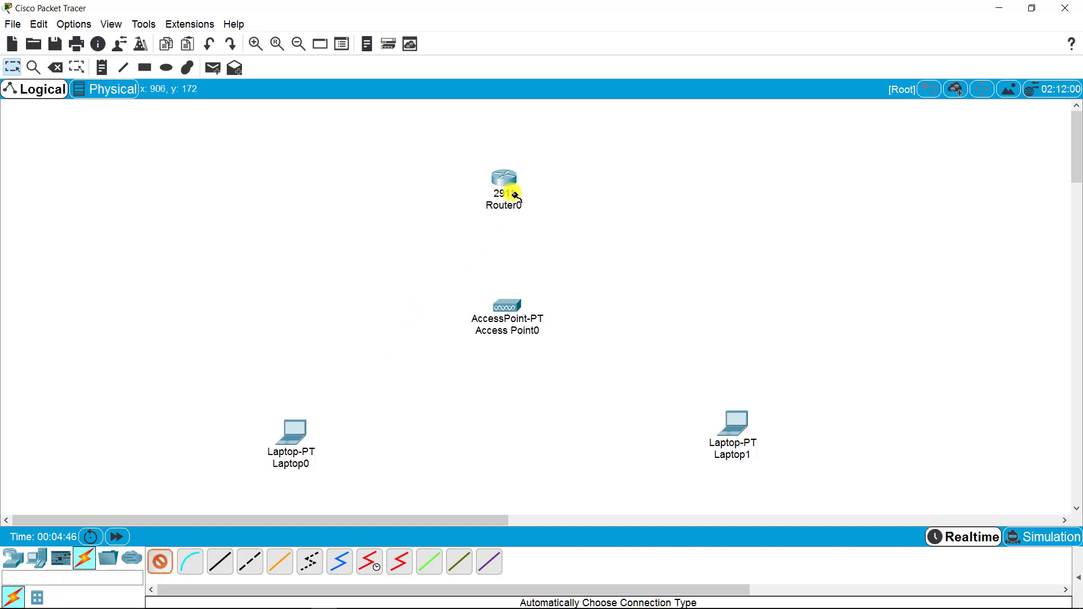
{"action": "left_click", "coordinate": [505, 178]}
{"action": "left_click", "coordinate": [511, 305]}
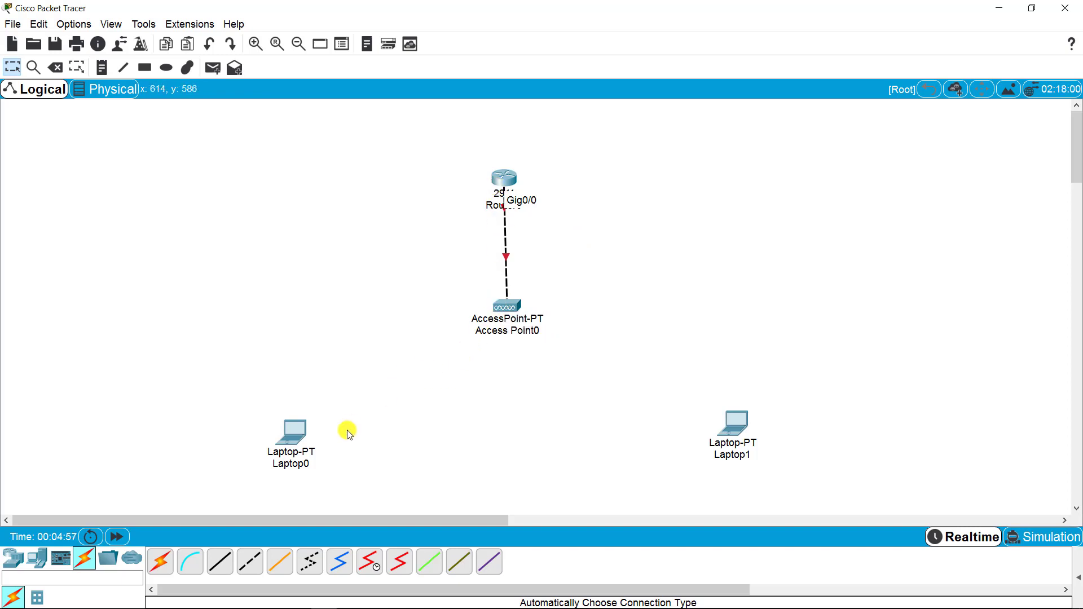
Swap Laptop0's network module for a WPC300N wireless card and power the laptop back on.
{"action": "left_click", "coordinate": [297, 436]}
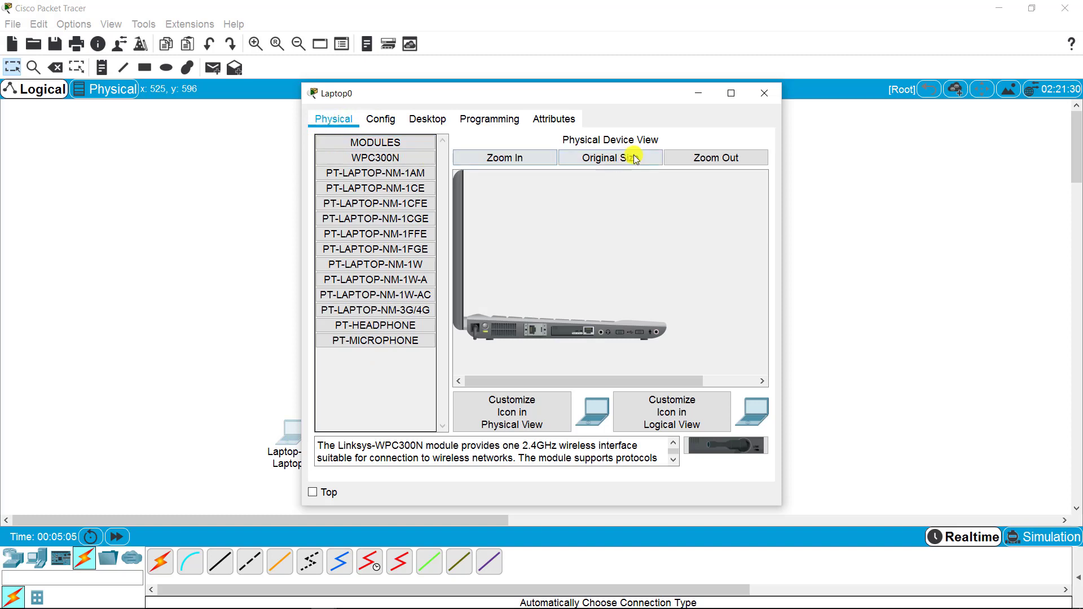
{"action": "left_click", "coordinate": [537, 158]}
{"action": "left_click_drag", "start_coordinate": [758, 207], "coordinate": [755, 321]}
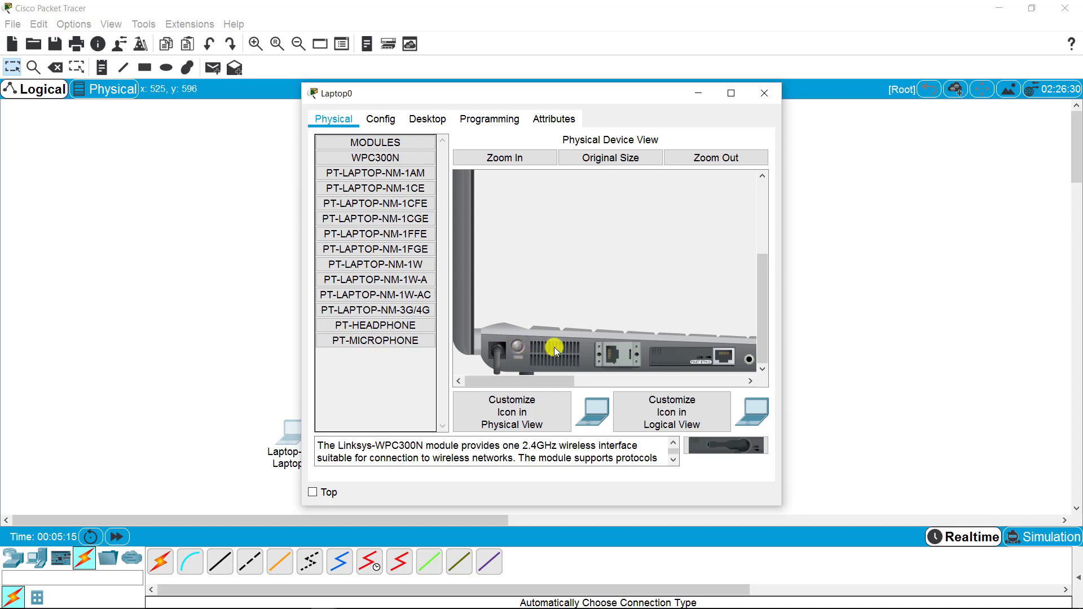
{"action": "left_click_drag", "start_coordinate": [680, 354], "coordinate": [382, 374]}
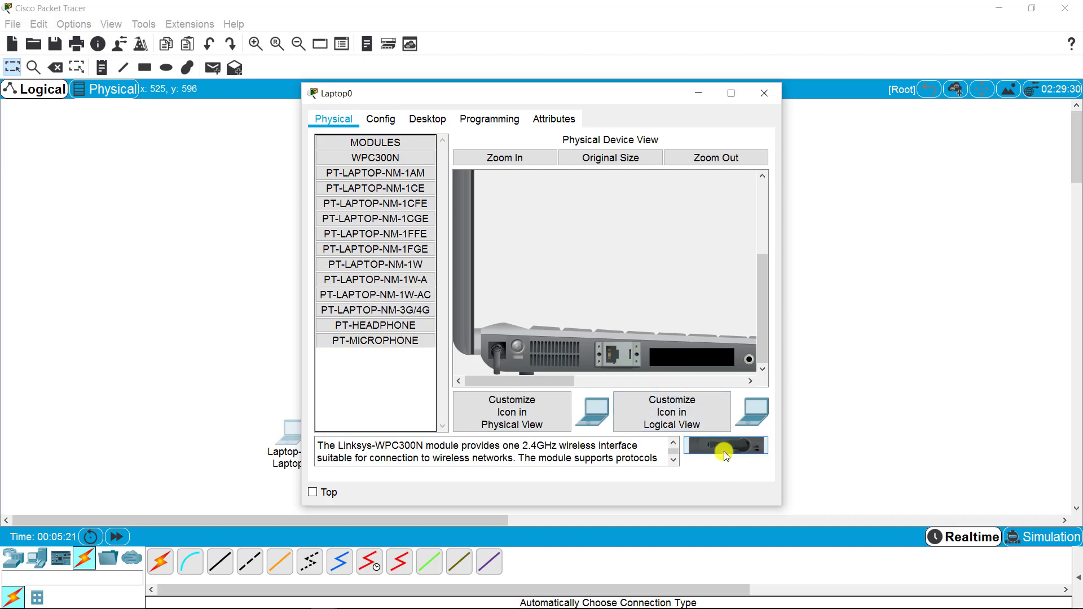
{"action": "left_click_drag", "start_coordinate": [720, 452], "coordinate": [692, 354]}
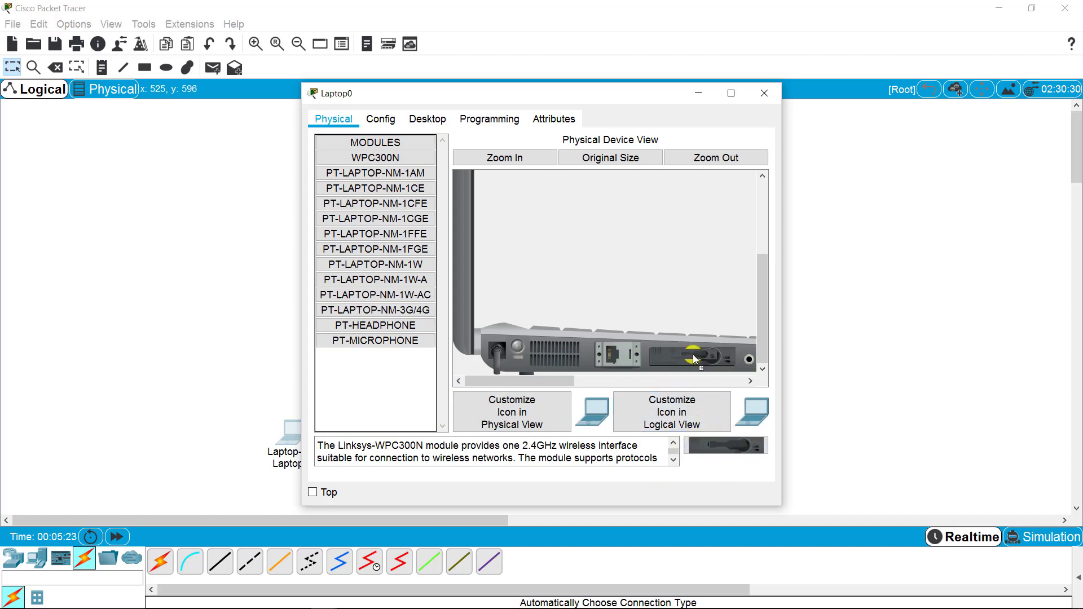
{"action": "left_click", "coordinate": [514, 346]}
{"action": "left_click", "coordinate": [764, 94]}
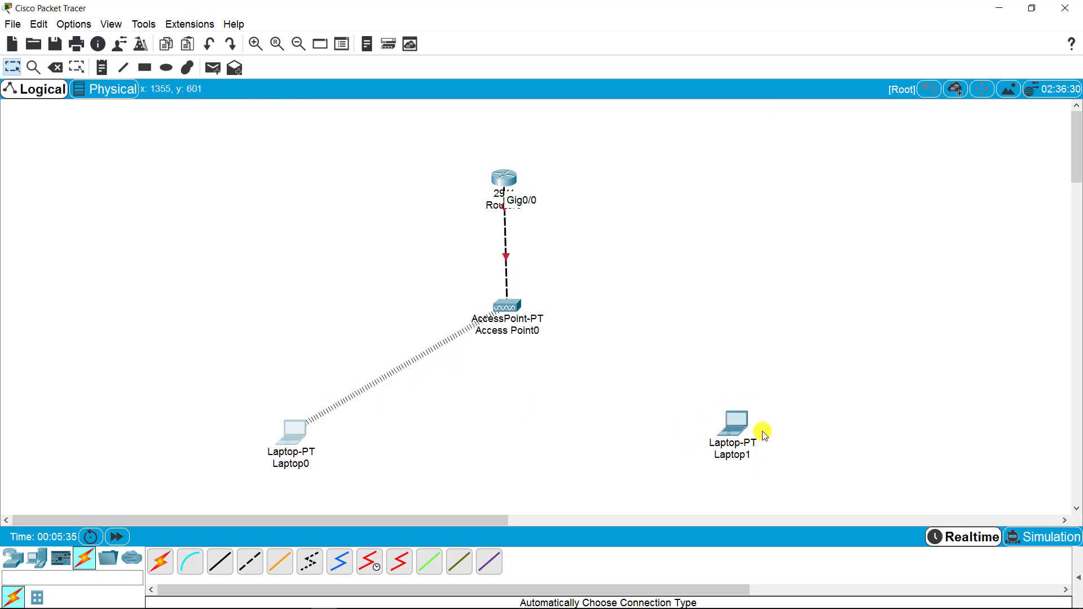
Replace Laptop1's existing network module with a WPC300N wireless card.
{"action": "left_click", "coordinate": [736, 427]}
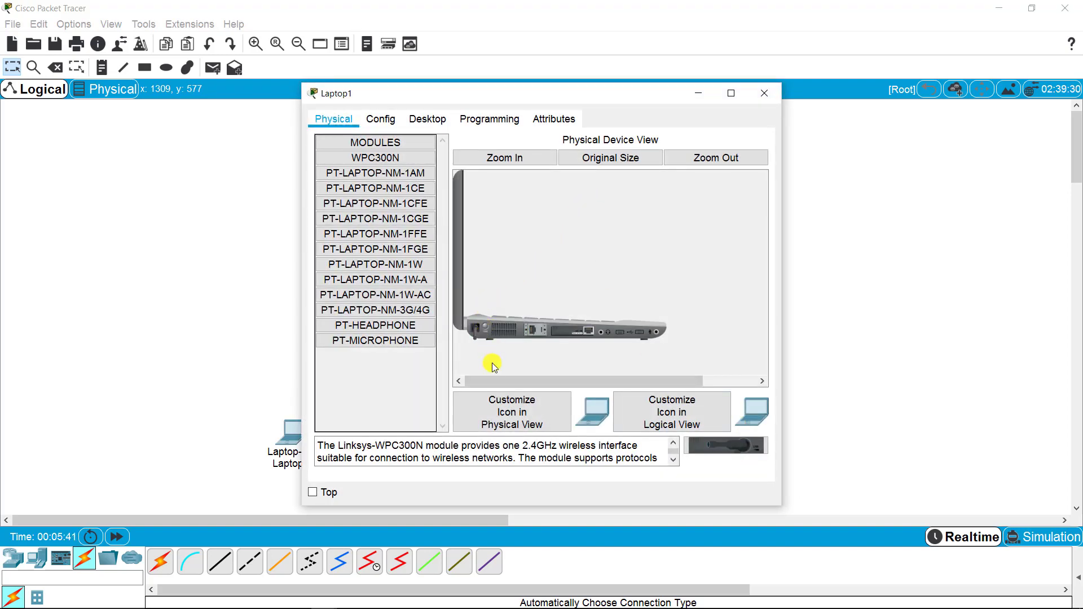
{"action": "left_click_drag", "start_coordinate": [567, 330], "coordinate": [379, 379]}
{"action": "left_click_drag", "start_coordinate": [728, 445], "coordinate": [573, 336]}
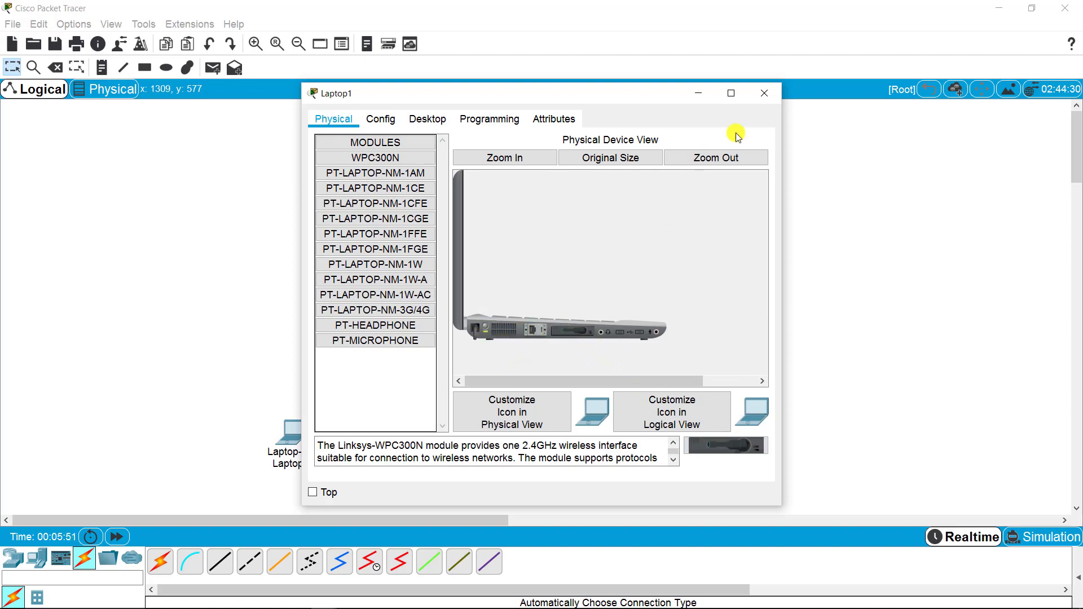
{"action": "left_click", "coordinate": [765, 92]}
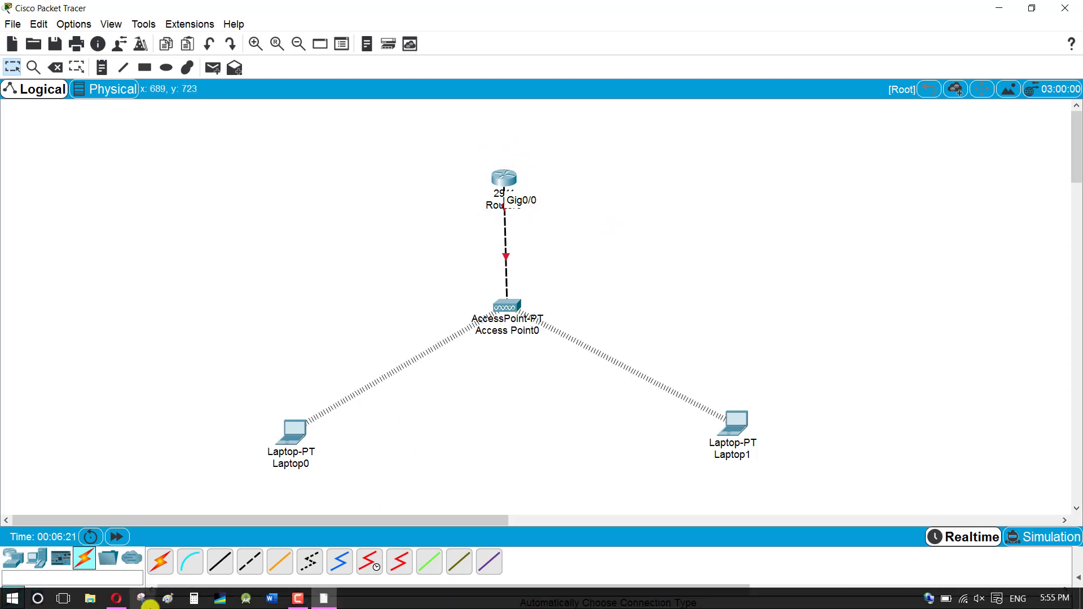
Snip the router, access point and laptops area with Snipping Tool, then launch Paint.
{"action": "left_click", "coordinate": [148, 602]}
{"action": "left_click", "coordinate": [755, 66]}
{"action": "left_click_drag", "start_coordinate": [197, 138], "coordinate": [915, 506]}
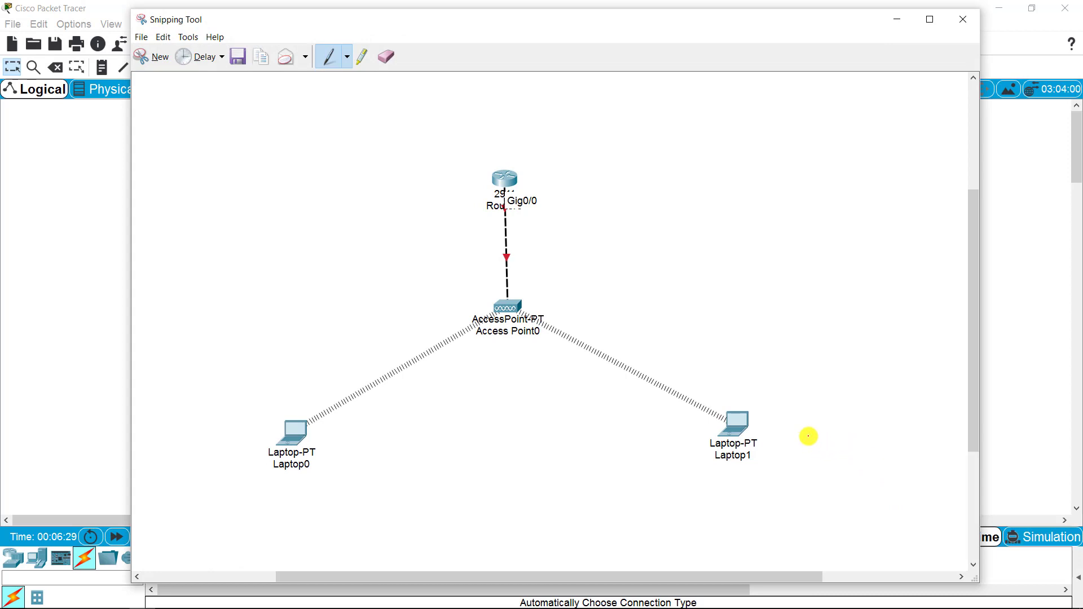
{"action": "mouse_move", "coordinate": [231, 607]}
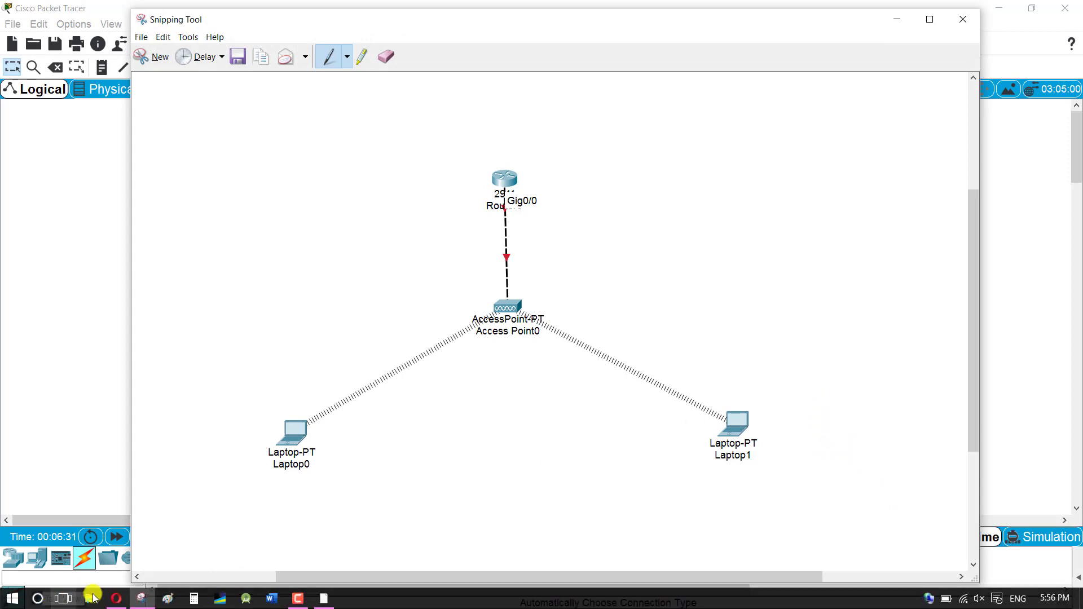
{"action": "left_click", "coordinate": [166, 599]}
Paste the diagram into Paint and add 'Telnet' and 'SSH' text labels below it.
{"action": "key", "text": "ctrl+v"}
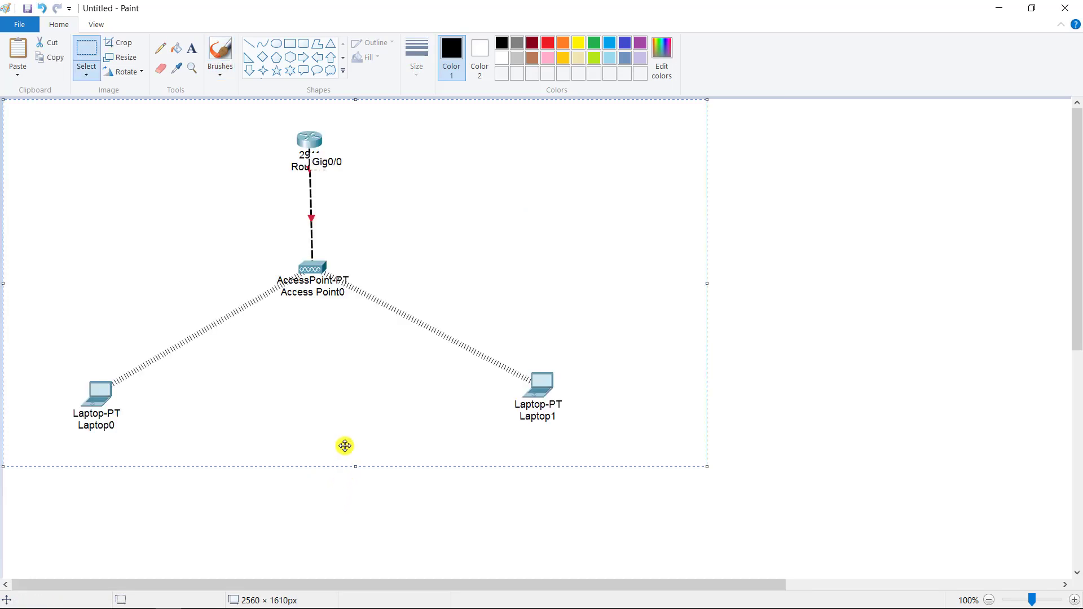
{"action": "left_click_drag", "start_coordinate": [505, 337], "coordinate": [703, 375]}
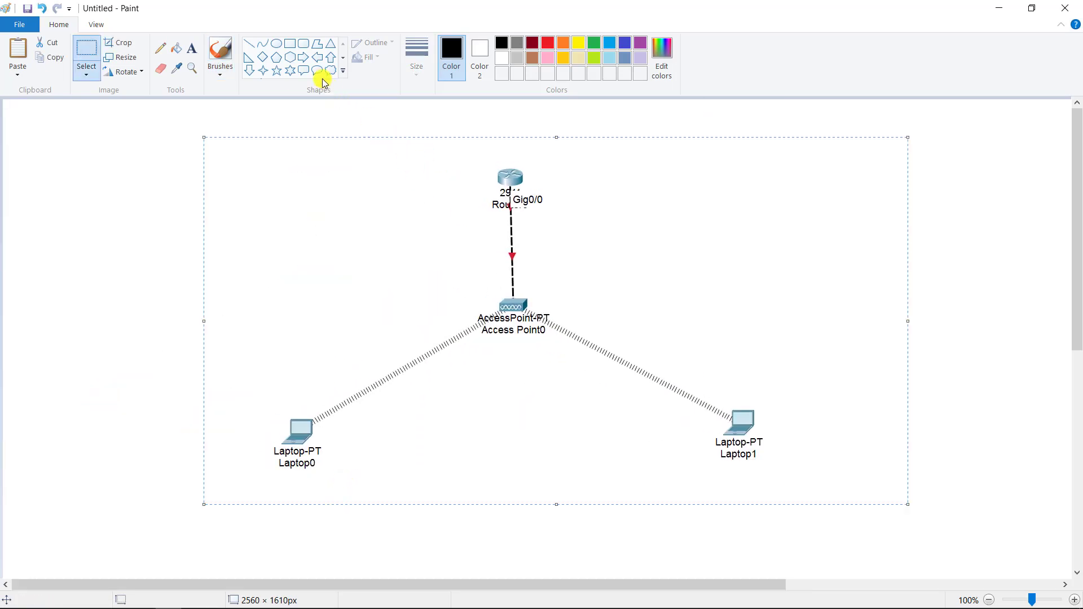
{"action": "left_click", "coordinate": [120, 235]}
{"action": "left_click", "coordinate": [192, 48]}
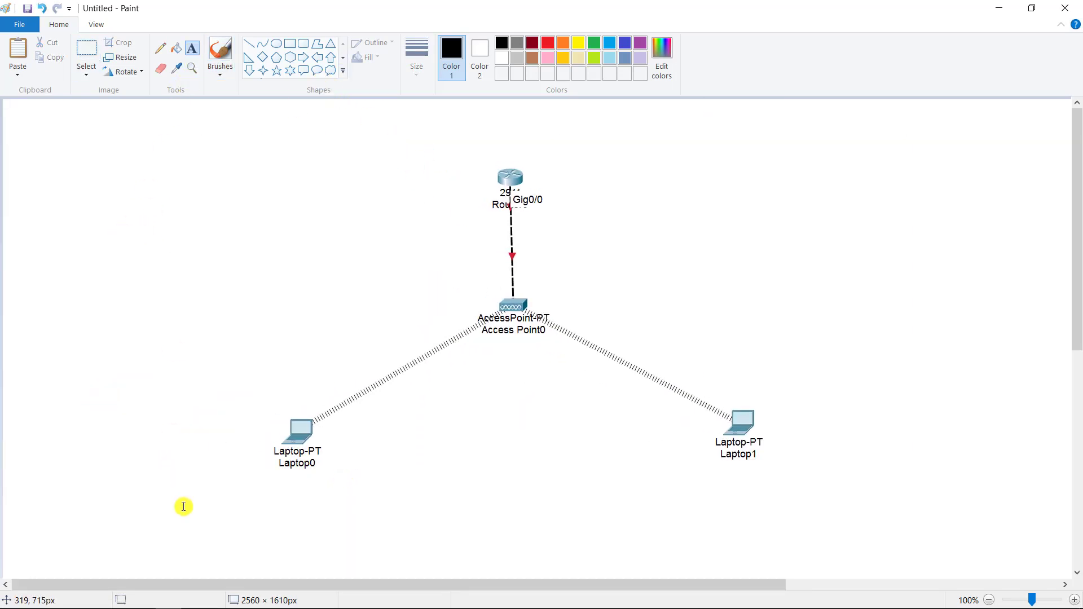
{"action": "left_click", "coordinate": [168, 492]}
{"action": "left_click_drag", "start_coordinate": [494, 530], "coordinate": [1043, 551]}
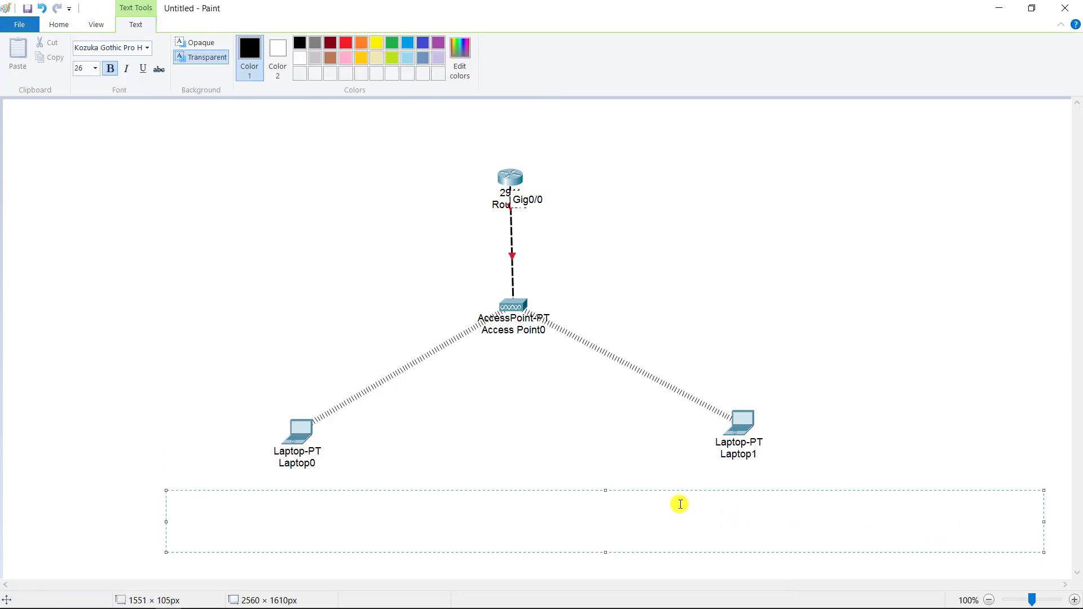
{"action": "type", "text": "Telnet"}
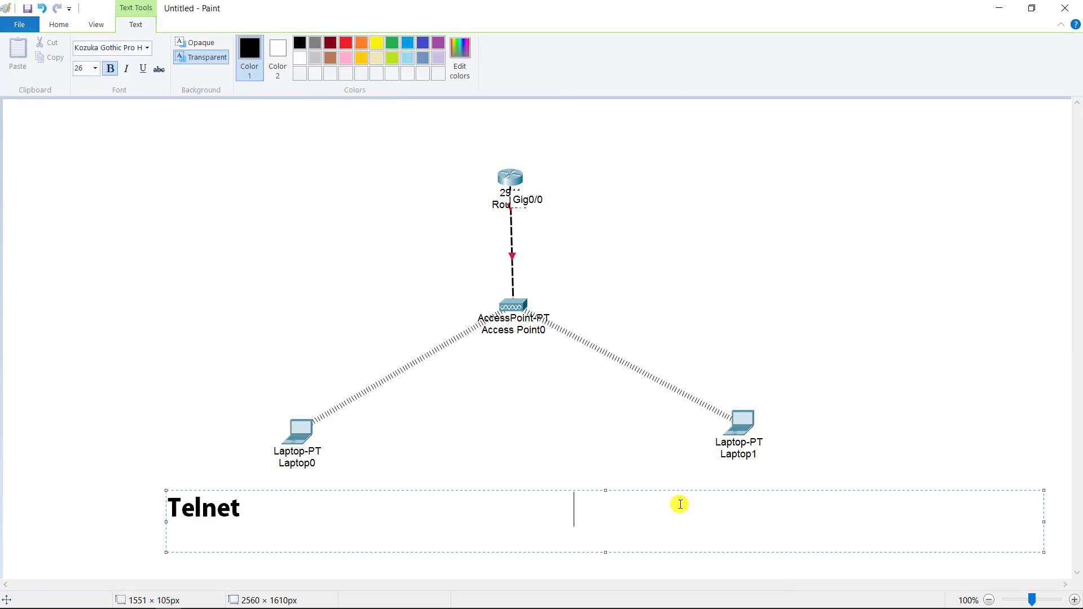
{"action": "type", "text": "ss"}
{"action": "type", "text": "S"}
{"action": "key", "text": "BackSpace"}
{"action": "key", "text": "BackSpace"}
{"action": "type", "text": "SSH"}
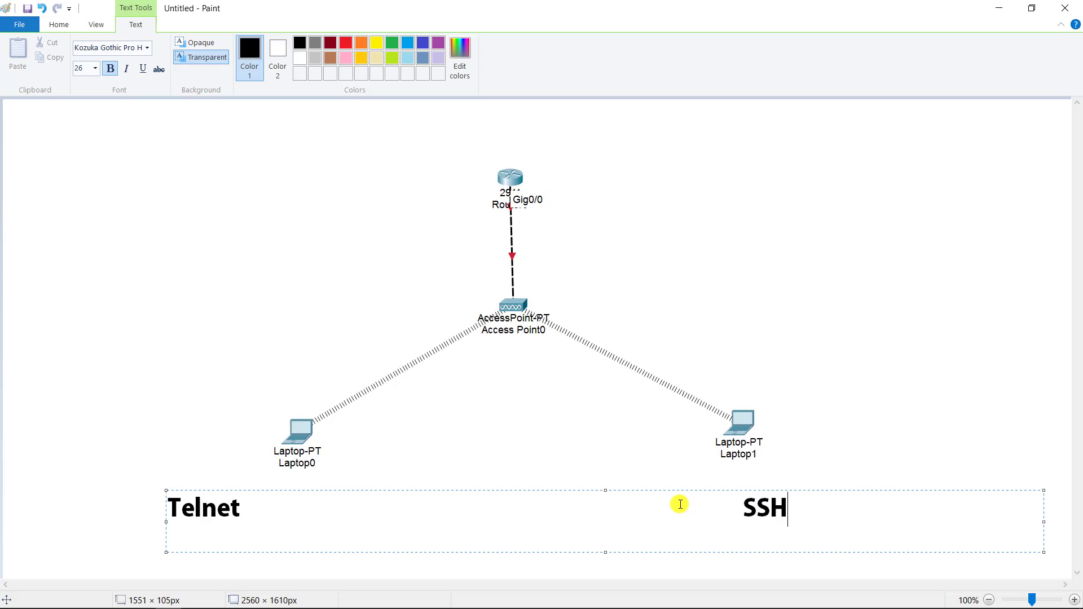
{"action": "left_click", "coordinate": [859, 340]}
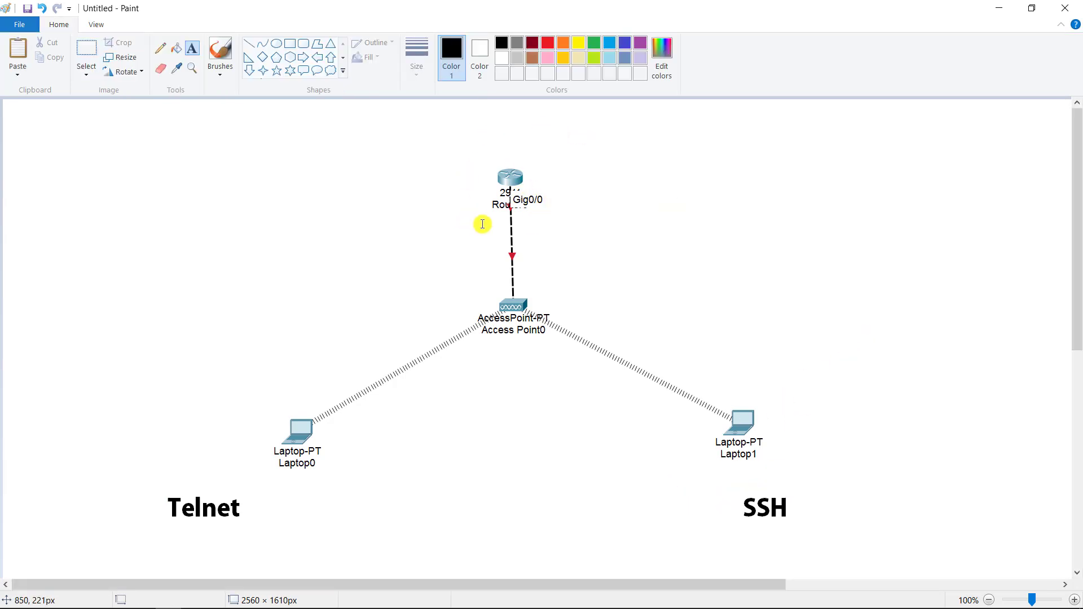
With a thick red pencil, circle the router, trace both laptops' paths, and tick both labels.
{"action": "left_click", "coordinate": [160, 48]}
{"action": "left_click", "coordinate": [416, 63]}
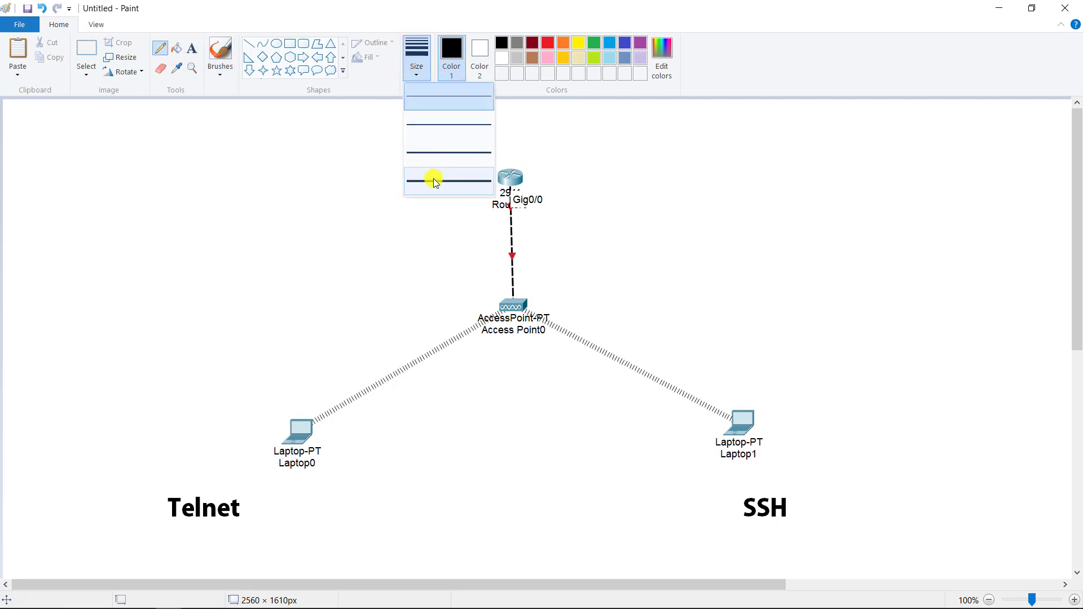
{"action": "left_click", "coordinate": [430, 177]}
{"action": "left_click", "coordinate": [552, 47]}
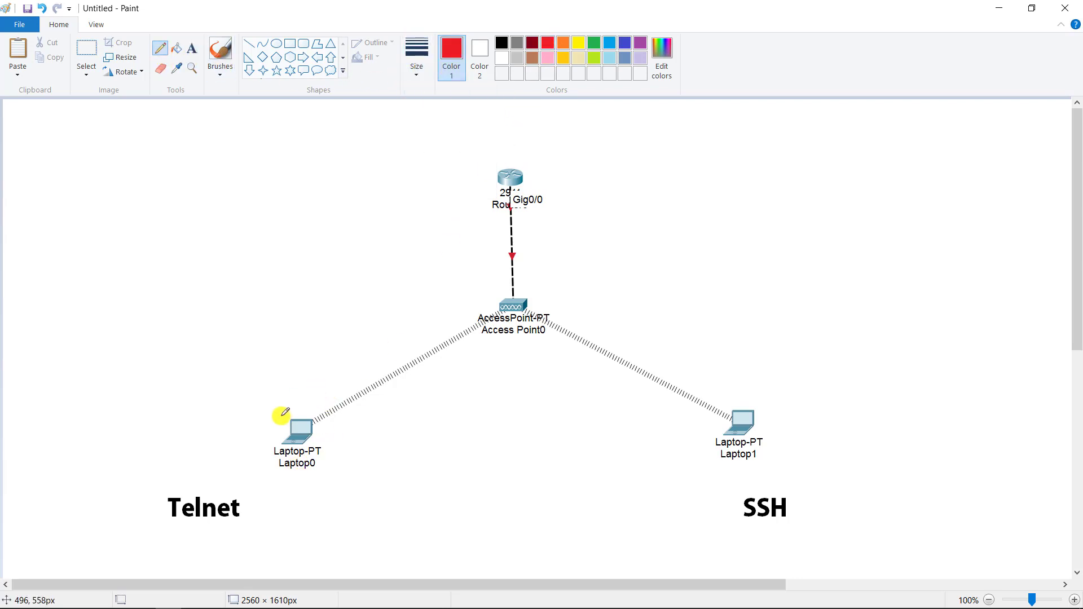
{"action": "mouse_move", "coordinate": [281, 417]}
{"action": "left_mouse_down"}
{"action": "mouse_move", "coordinate": [476, 332]}
{"action": "mouse_move", "coordinate": [491, 309]}
{"action": "mouse_move", "coordinate": [510, 193]}
{"action": "left_mouse_up"}
{"action": "mouse_move", "coordinate": [527, 151]}
{"action": "left_mouse_down"}
{"action": "mouse_move", "coordinate": [551, 179]}
{"action": "mouse_move", "coordinate": [521, 150]}
{"action": "left_mouse_up"}
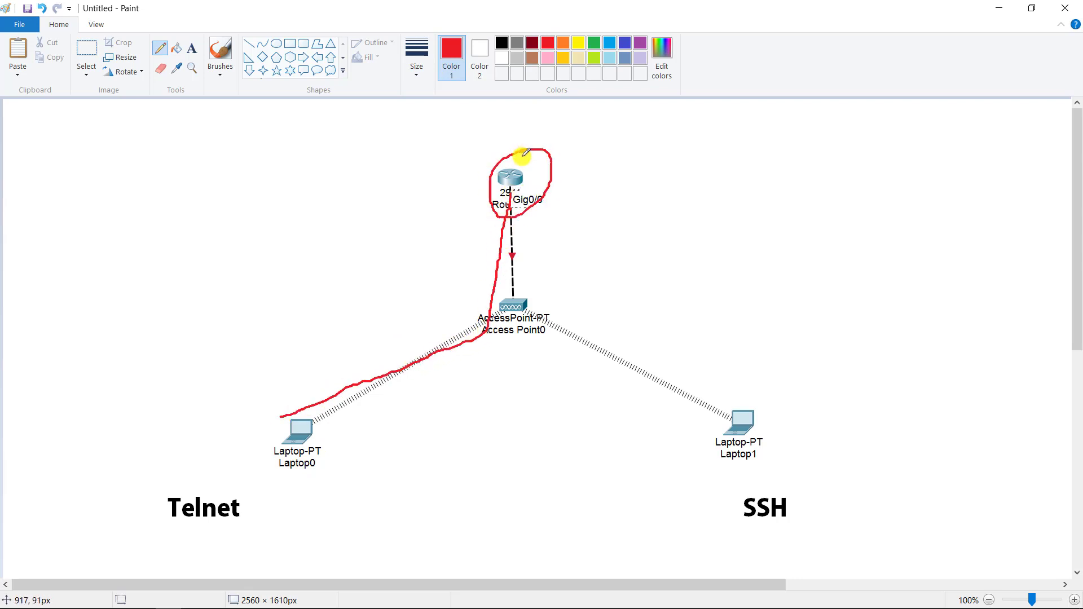
{"action": "mouse_move", "coordinate": [729, 407]}
{"action": "left_mouse_down"}
{"action": "mouse_move", "coordinate": [694, 358]}
{"action": "mouse_move", "coordinate": [528, 270]}
{"action": "mouse_move", "coordinate": [524, 182]}
{"action": "left_mouse_up"}
{"action": "mouse_move", "coordinate": [530, 137]}
{"action": "left_mouse_down"}
{"action": "mouse_move", "coordinate": [532, 237]}
{"action": "mouse_move", "coordinate": [491, 145]}
{"action": "left_mouse_up"}
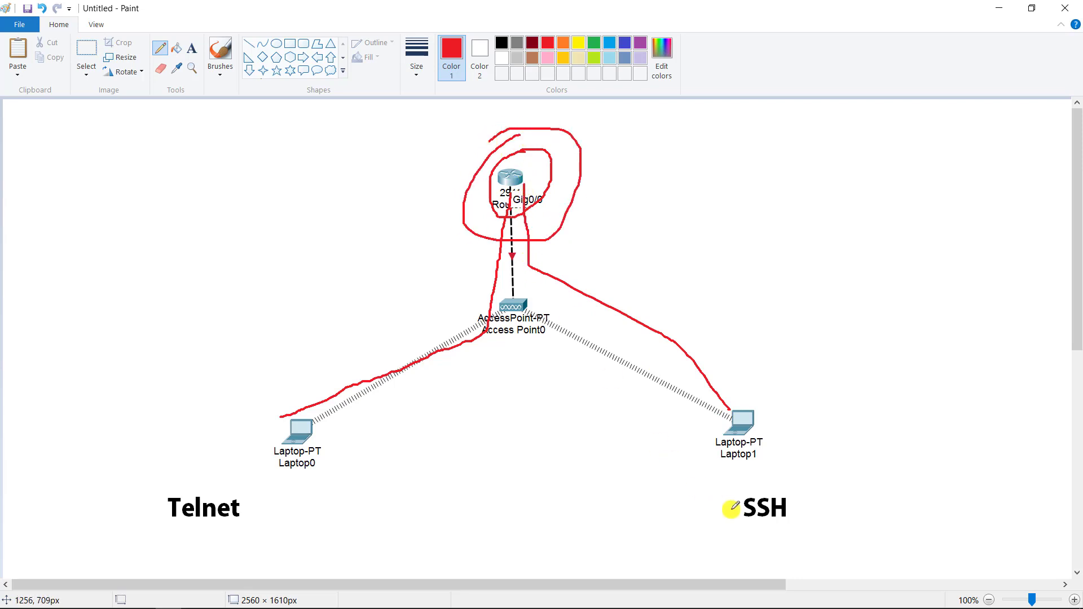
{"action": "left_click_drag", "start_coordinate": [773, 477], "coordinate": [806, 452]}
{"action": "left_click_drag", "start_coordinate": [185, 472], "coordinate": [247, 458]}
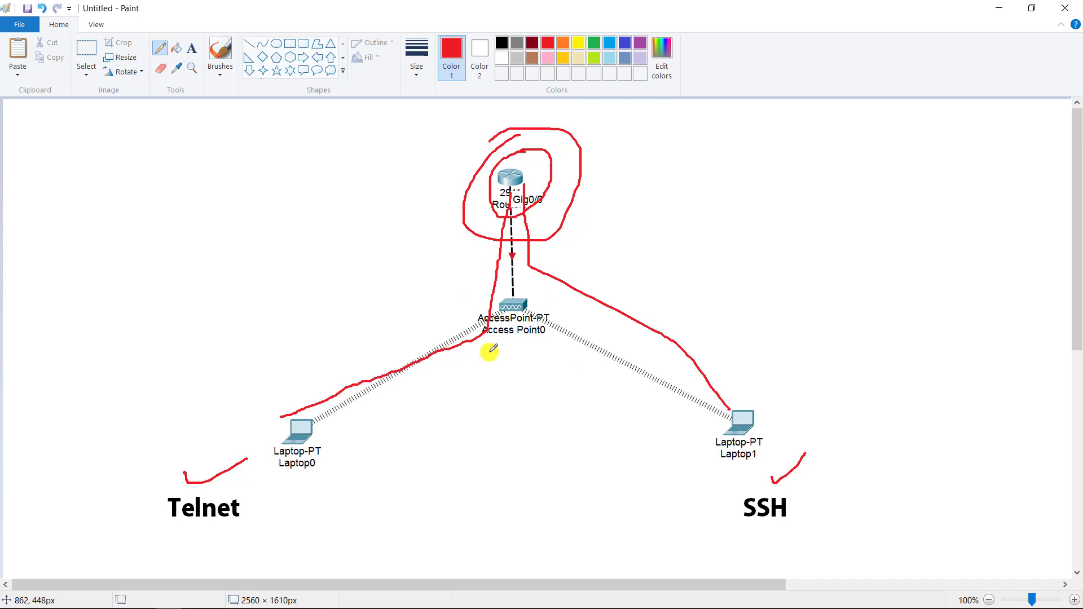
Close Paint and Snipping Tool without saving.
{"action": "left_click", "coordinate": [1065, 8]}
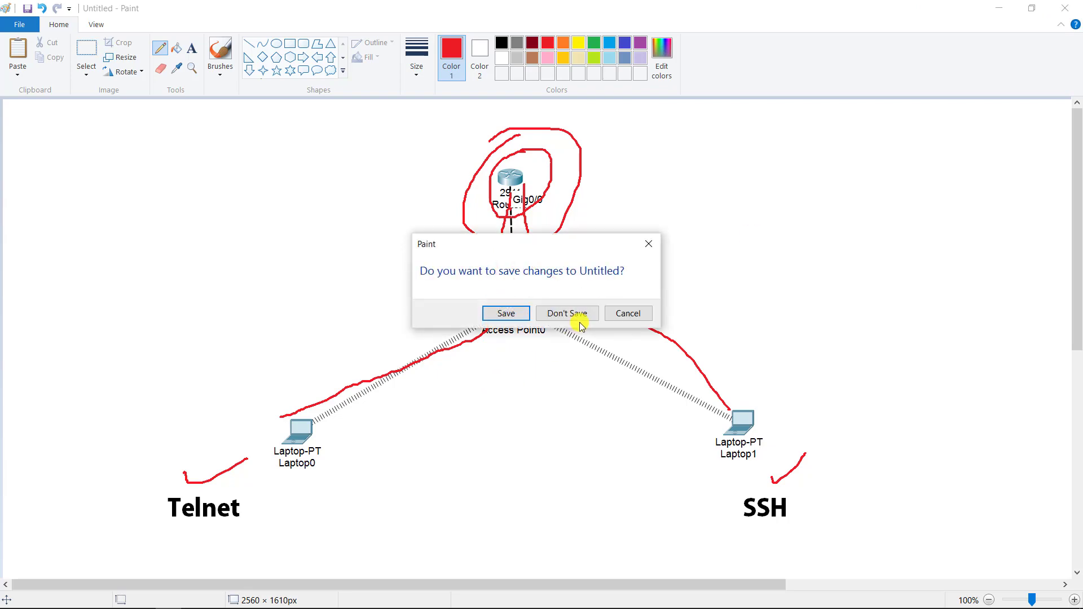
{"action": "left_click", "coordinate": [567, 313]}
{"action": "left_click", "coordinate": [963, 20]}
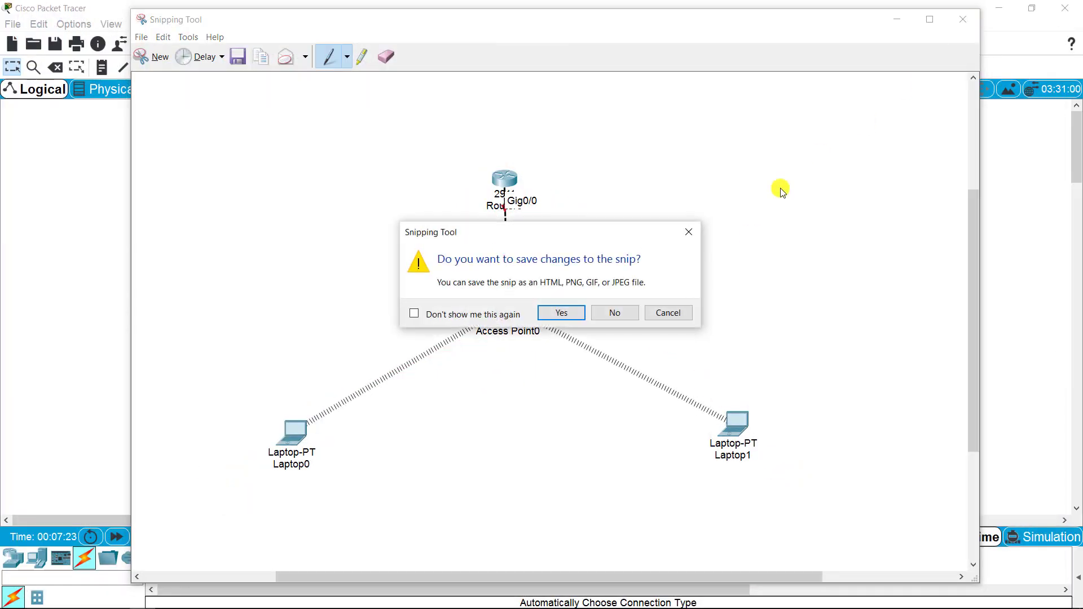
{"action": "left_click", "coordinate": [625, 314]}
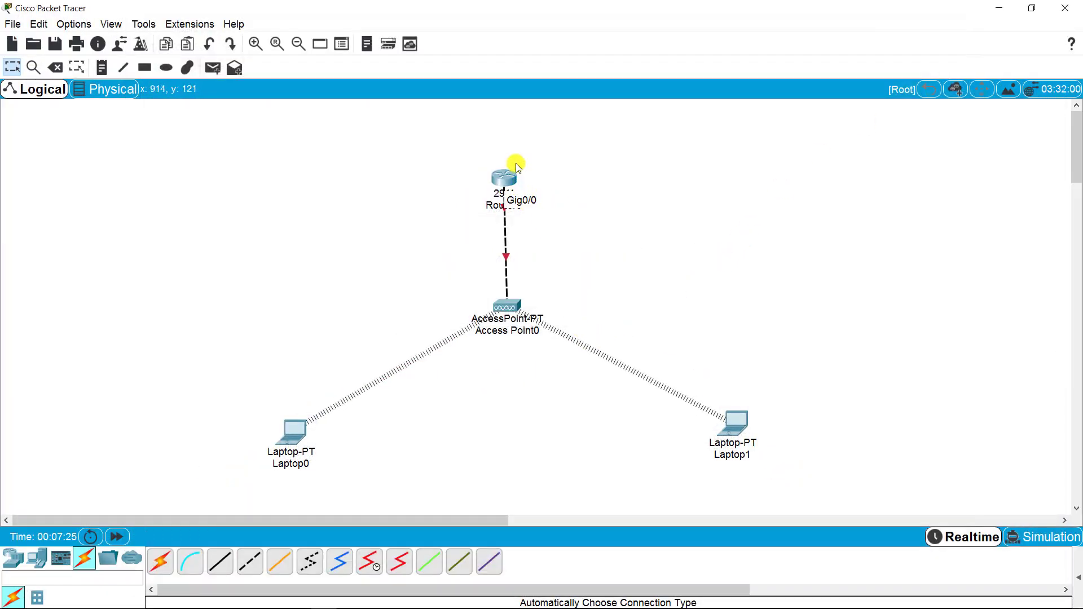
Open Router0's CLI and answer NO to skip the initial configuration dialog.
{"action": "left_click", "coordinate": [504, 179]}
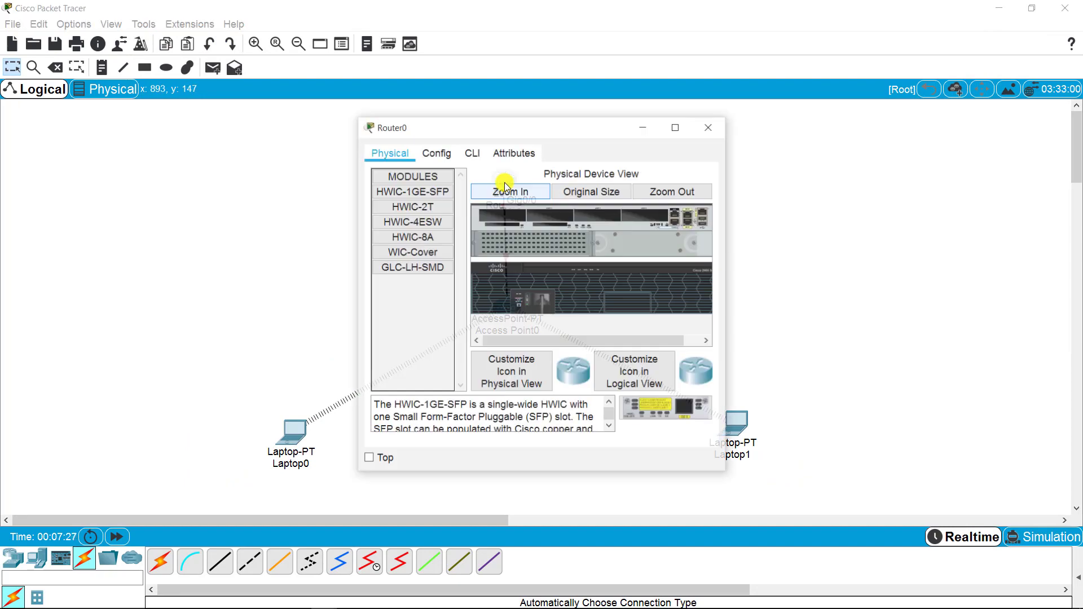
{"action": "left_click", "coordinate": [472, 153]}
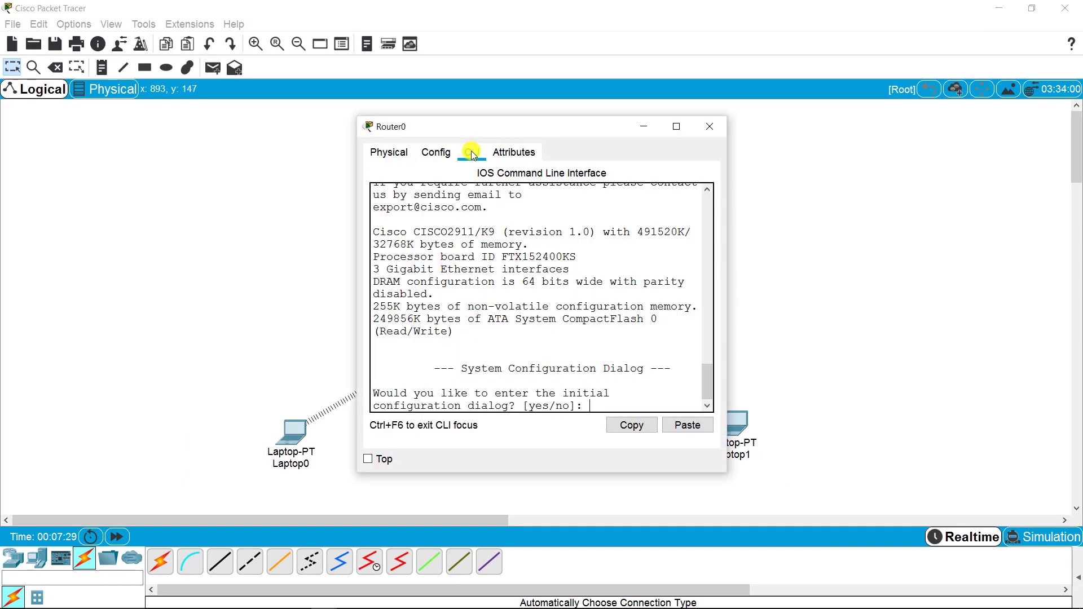
{"action": "left_click_drag", "start_coordinate": [727, 280], "coordinate": [923, 261]}
{"action": "left_click_drag", "start_coordinate": [721, 130], "coordinate": [633, 96]}
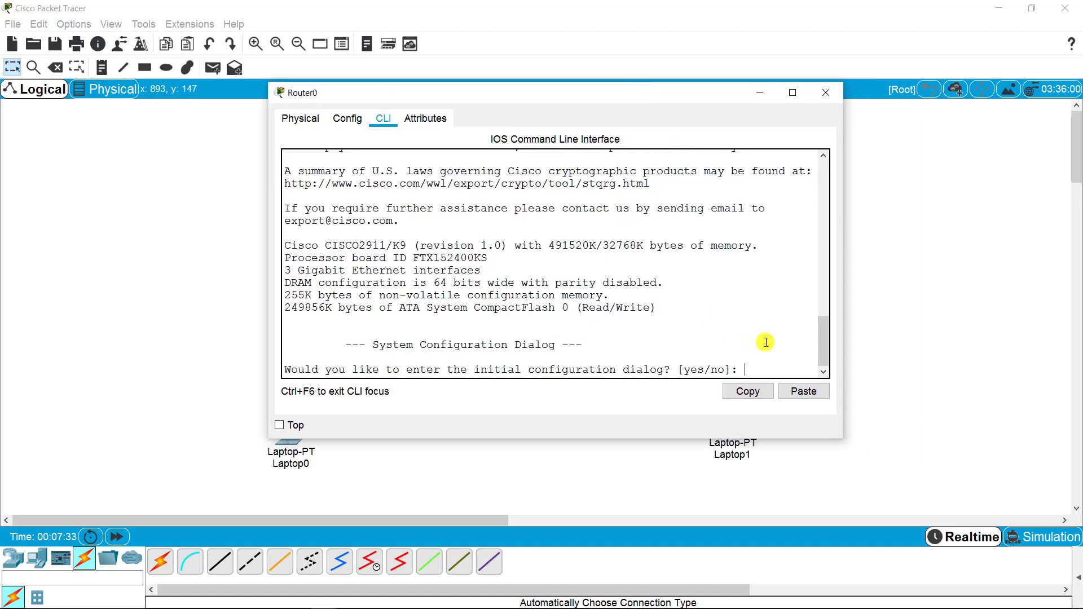
{"action": "type", "text": "NO"}
{"action": "key", "text": "Return"}
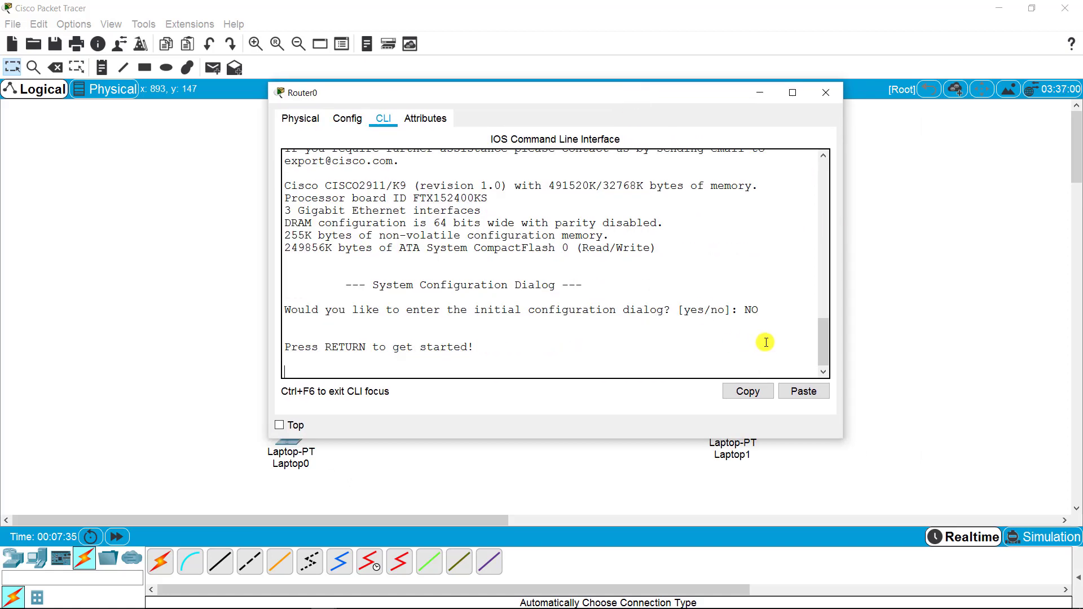
{"action": "key", "text": "Return"}
{"action": "key", "text": "Return"}
{"action": "key", "text": "Return"}
{"action": "key", "text": "Return"}
{"action": "key", "text": "Return"}
{"action": "key", "text": "Return"}
{"action": "key", "text": "Return"}
{"action": "key", "text": "Return"}
{"action": "key", "text": "Return"}
{"action": "key", "text": "Return"}
{"action": "key", "text": "Return"}
{"action": "key", "text": "Return"}
{"action": "key", "text": "Return"}
Enter global configuration mode and set an enable password on Router0.
{"action": "type", "text": "en"}
{"action": "key", "text": "Return"}
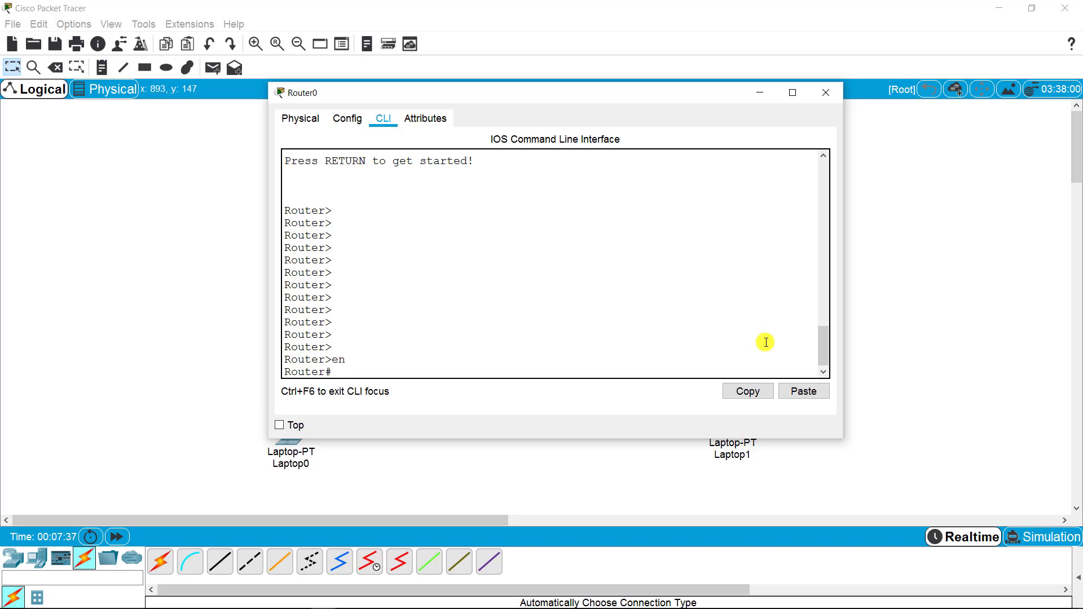
{"action": "key", "text": "Return"}
{"action": "key", "text": "Return"}
{"action": "key", "text": "Return"}
{"action": "key", "text": "Return"}
{"action": "key", "text": "Return"}
{"action": "key", "text": "Return"}
{"action": "key", "text": "Return"}
{"action": "type", "text": "config"}
{"action": "key", "text": "Return"}
{"action": "key", "text": "Return"}
{"action": "key", "text": "Return"}
{"action": "key", "text": "Return"}
{"action": "key", "text": "Return"}
{"action": "key", "text": "Return"}
{"action": "key", "text": "Return"}
{"action": "key", "text": "Return"}
{"action": "key", "text": "Return"}
{"action": "key", "text": "Return"}
{"action": "key", "text": "Return"}
{"action": "key", "text": "Return"}
{"action": "key", "text": "Return"}
{"action": "key", "text": "Return"}
{"action": "key", "text": "Return"}
{"action": "key", "text": "Return"}
{"action": "key", "text": "Return"}
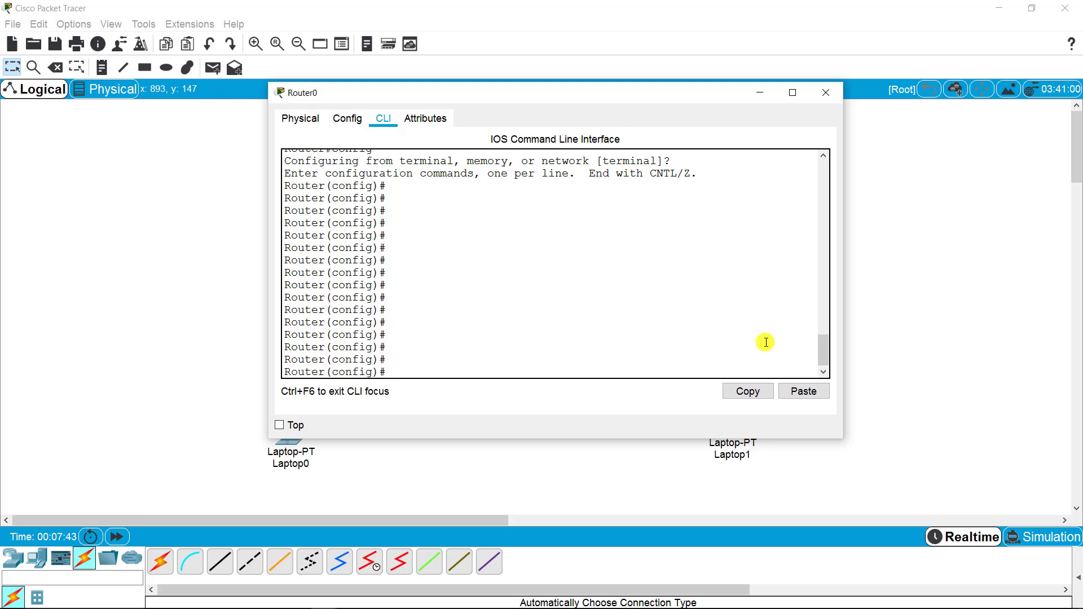
{"action": "type", "text": "enable password cisco"}
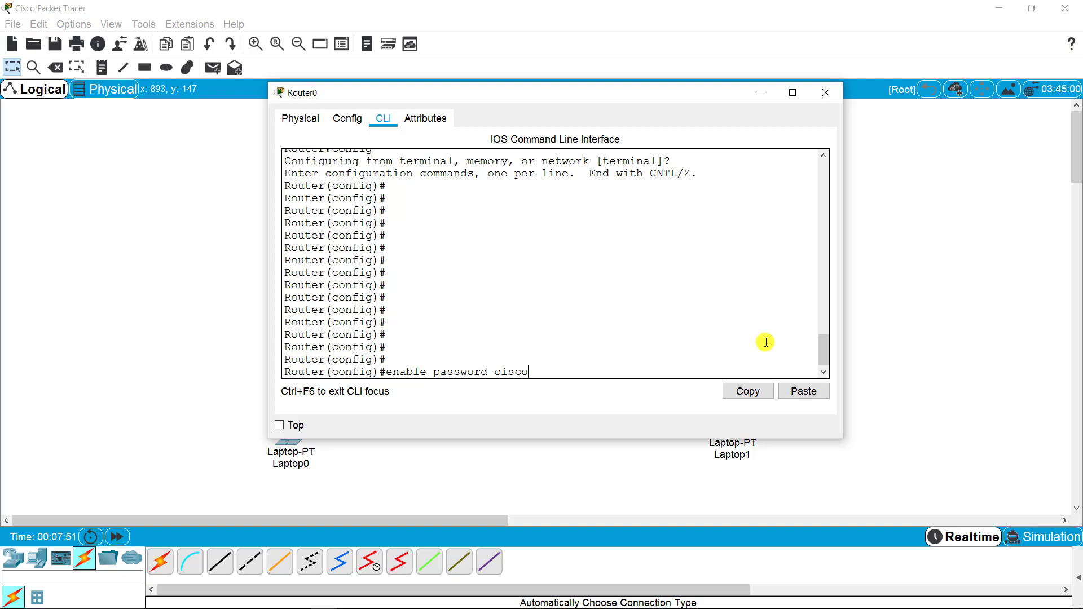
{"action": "key", "text": "Return"}
{"action": "key", "text": "Return"}
{"action": "key", "text": "Return"}
{"action": "key", "text": "Return"}
{"action": "key", "text": "Return"}
{"action": "key", "text": "Return"}
{"action": "key", "text": "Return"}
{"action": "key", "text": "Return"}
{"action": "key", "text": "Return"}
{"action": "key", "text": "Return"}
{"action": "key", "text": "Return"}
{"action": "key", "text": "Return"}
{"action": "key", "text": "Return"}
{"action": "key", "text": "Return"}
{"action": "key", "text": "Return"}
{"action": "key", "text": "Return"}
{"action": "key", "text": "Return"}
{"action": "key", "text": "Return"}
{"action": "key", "text": "Return"}
{"action": "key", "text": "Return"}
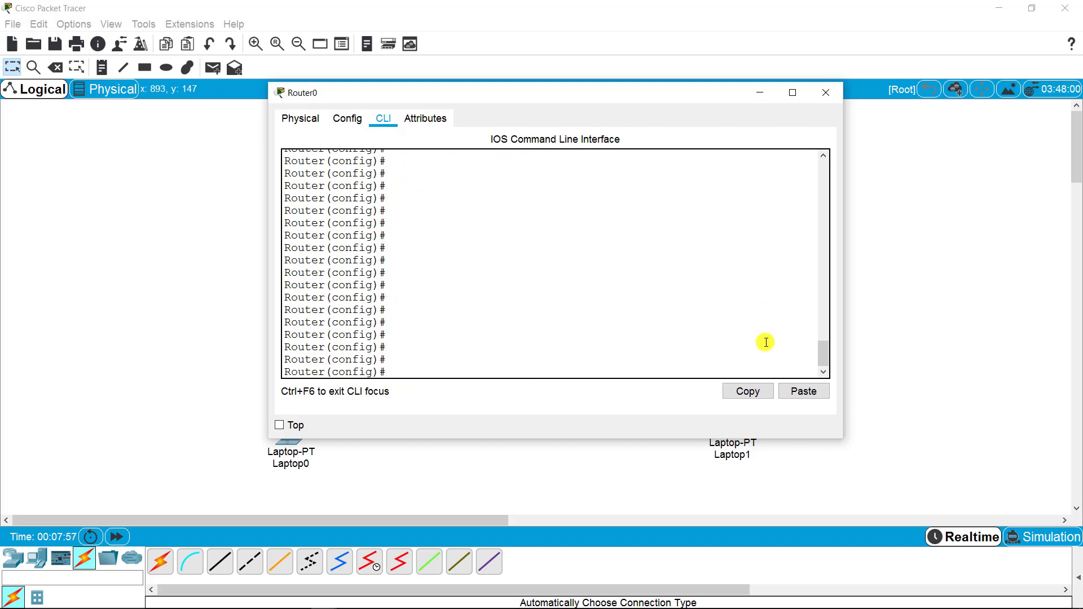
{"action": "type", "text": "interfa"}
{"action": "key", "text": "Tab"}
Enter configuration of interface GigabitEthernet0/0.
{"action": "type", "text": "gig"}
{"action": "key", "text": "Tab"}
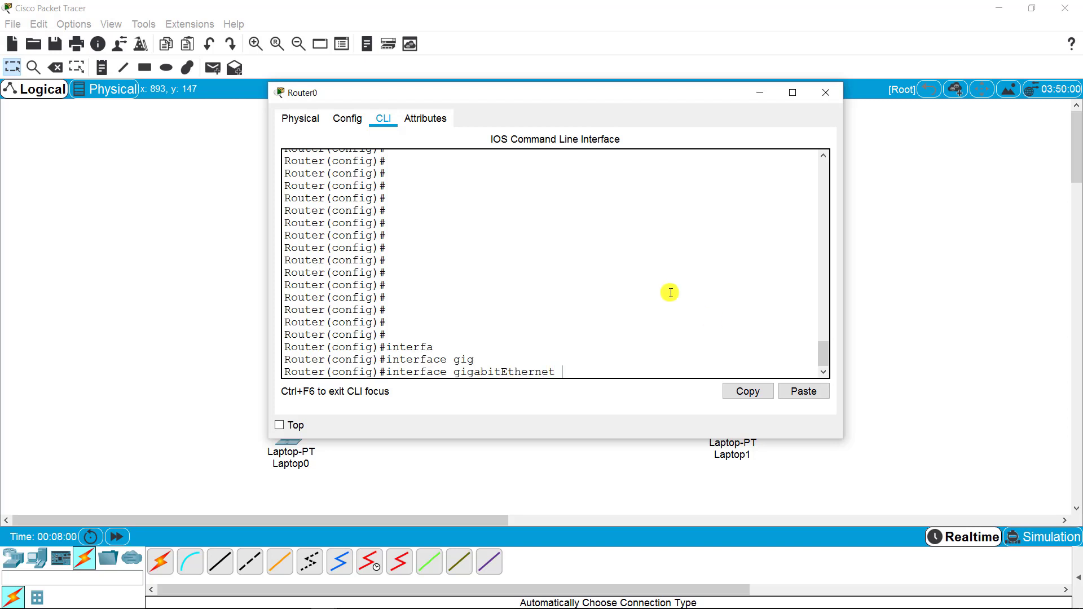
{"action": "left_click_drag", "start_coordinate": [687, 96], "coordinate": [659, 249]}
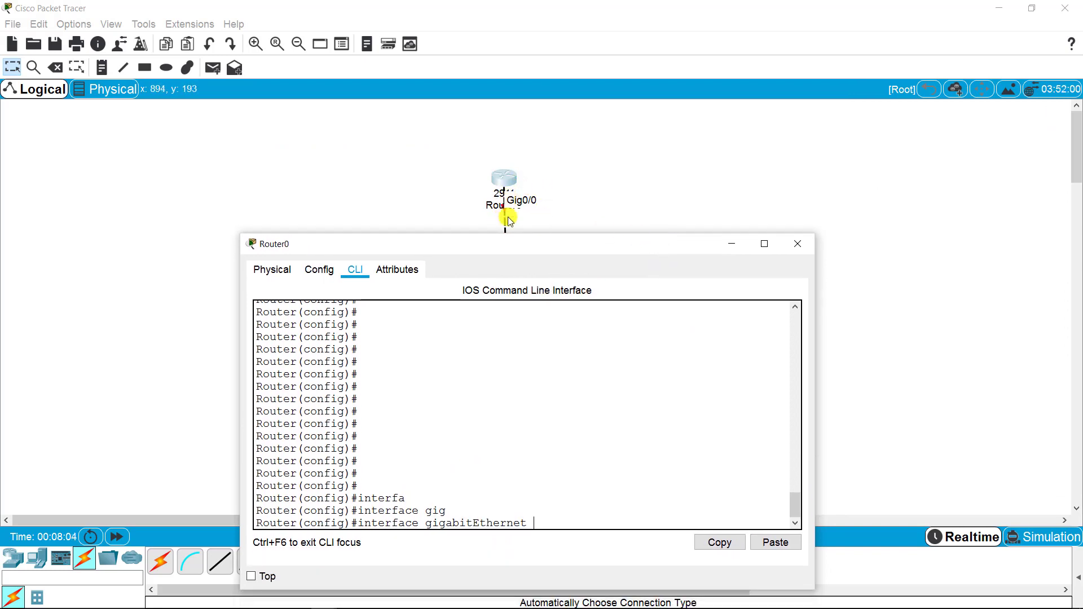
{"action": "left_click_drag", "start_coordinate": [539, 244], "coordinate": [550, 154]}
{"action": "left_click", "coordinate": [708, 245]}
{"action": "type", "text": "0/0"}
{"action": "key", "text": "Return"}
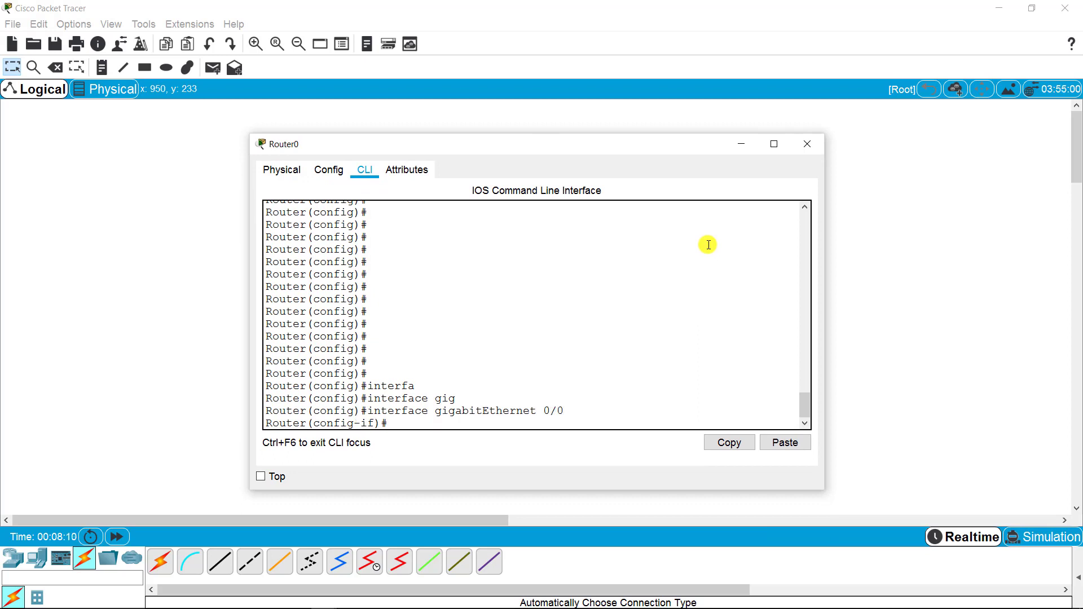
Assign 10.1.1.254 255.0.0.0 to the interface and issue no shutdown.
{"action": "type", "text": "ip ad"}
{"action": "key", "text": "Tab"}
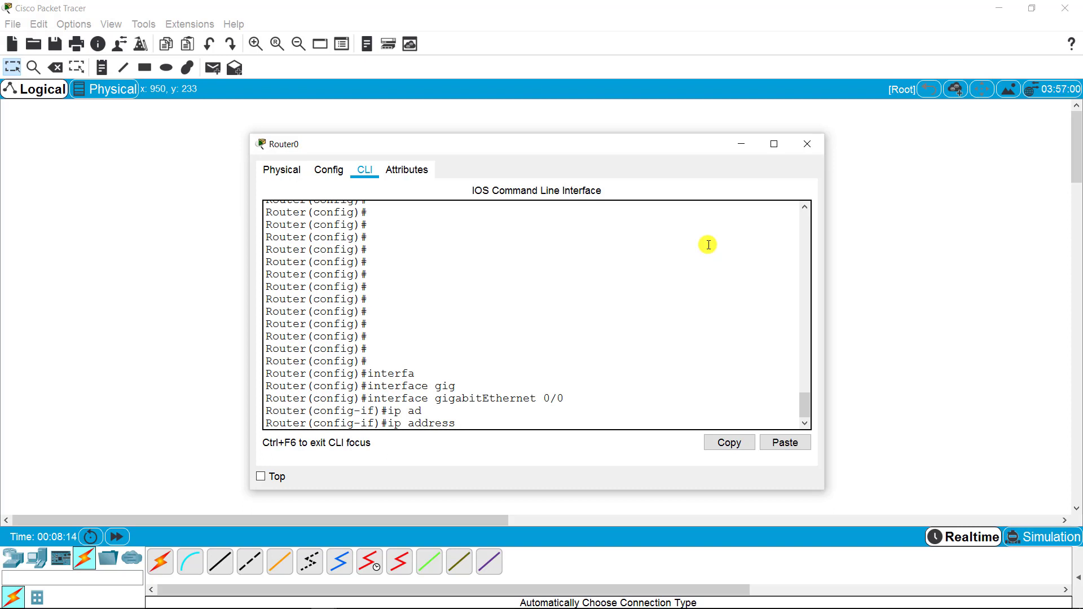
{"action": "type", "text": "10.1.1.254 255.0.0.0"}
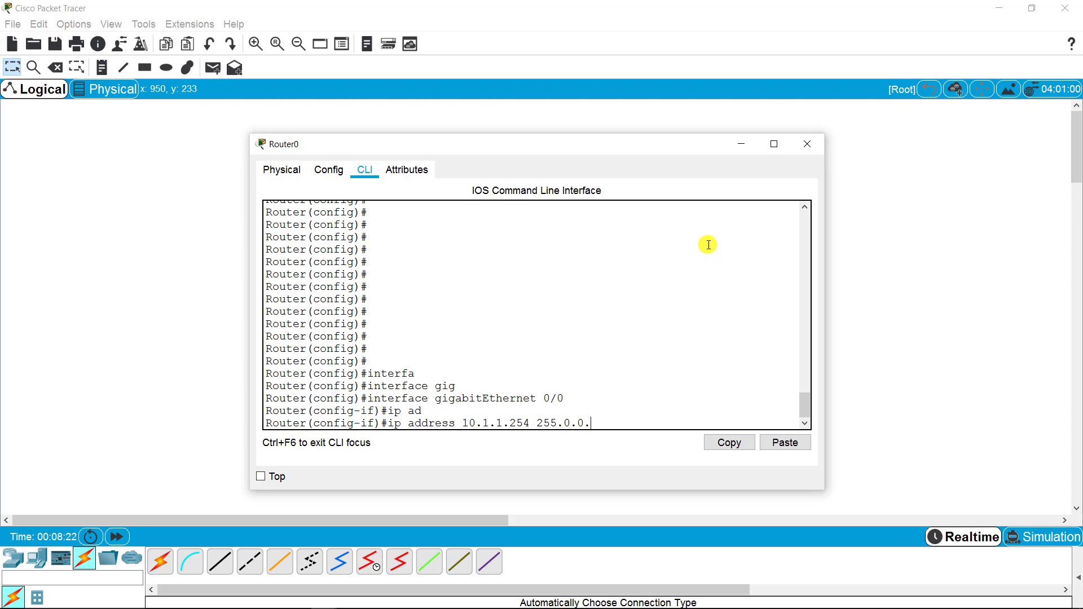
{"action": "key", "text": "Return"}
{"action": "type", "text": "no shutdown"}
{"action": "key", "text": "Return"}
{"action": "key", "text": "Return"}
{"action": "key", "text": "Return"}
{"action": "key", "text": "Return"}
{"action": "key", "text": "Return"}
{"action": "key", "text": "Return"}
{"action": "key", "text": "Return"}
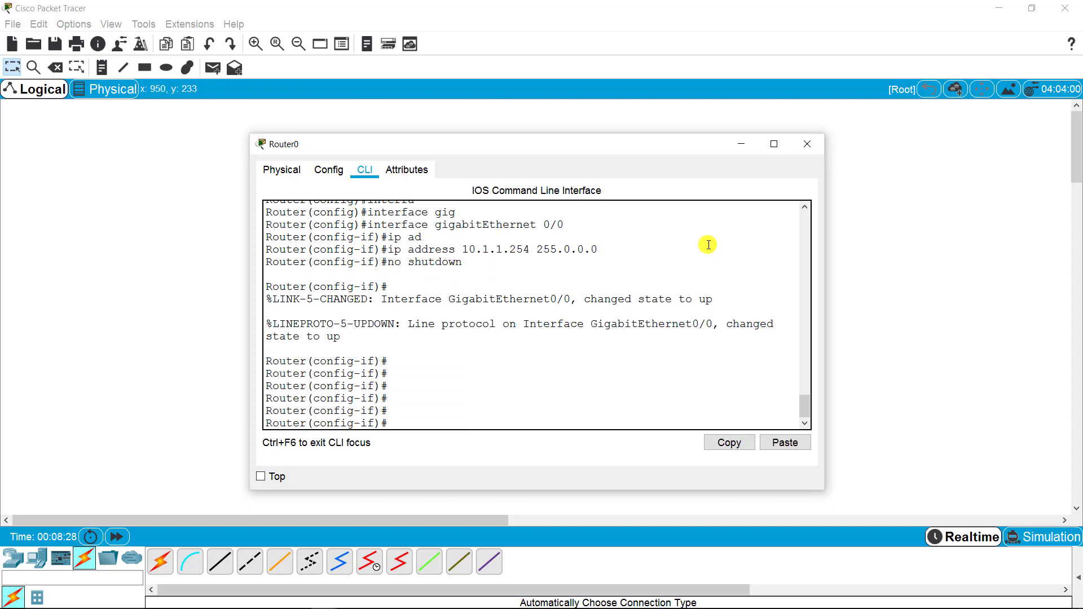
Move the router console aside and shift the whole topology up and left.
{"action": "left_click_drag", "start_coordinate": [693, 156], "coordinate": [667, 380]}
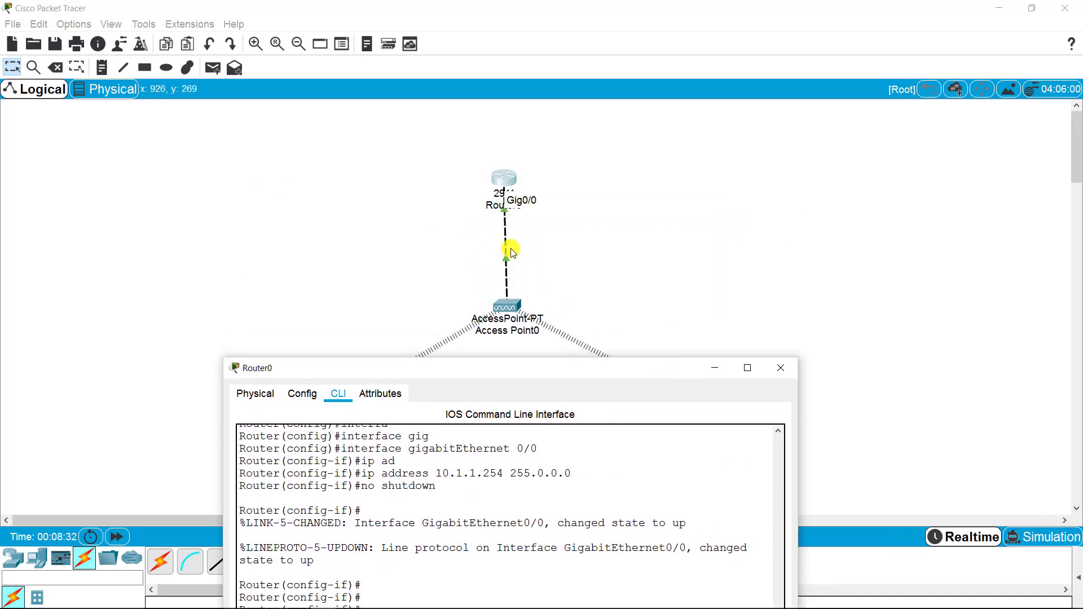
{"action": "left_click_drag", "start_coordinate": [532, 371], "coordinate": [656, 150]}
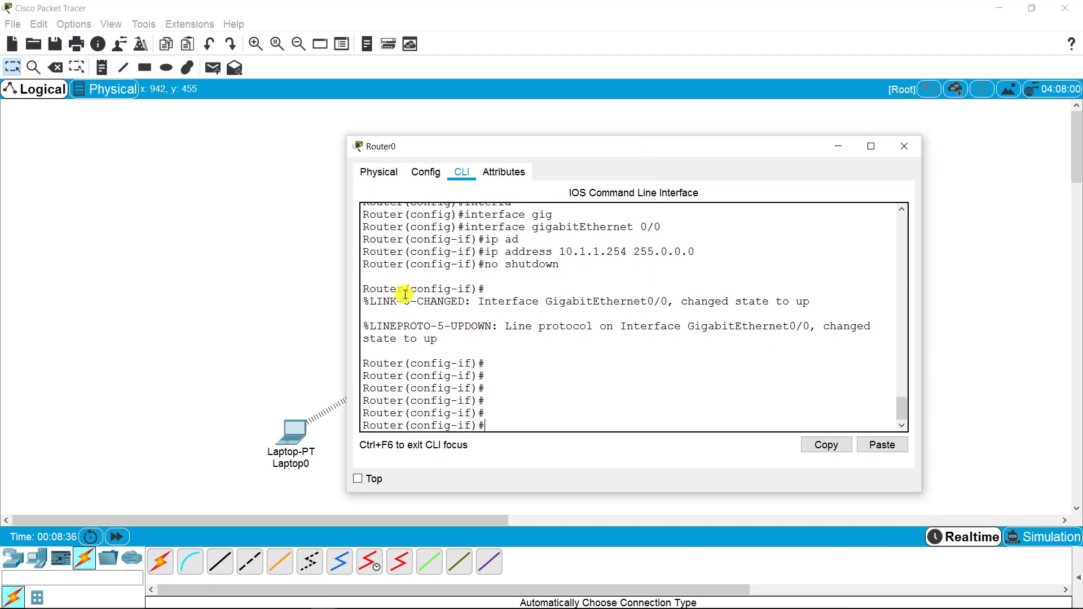
{"action": "left_click_drag", "start_coordinate": [355, 314], "coordinate": [440, 312]}
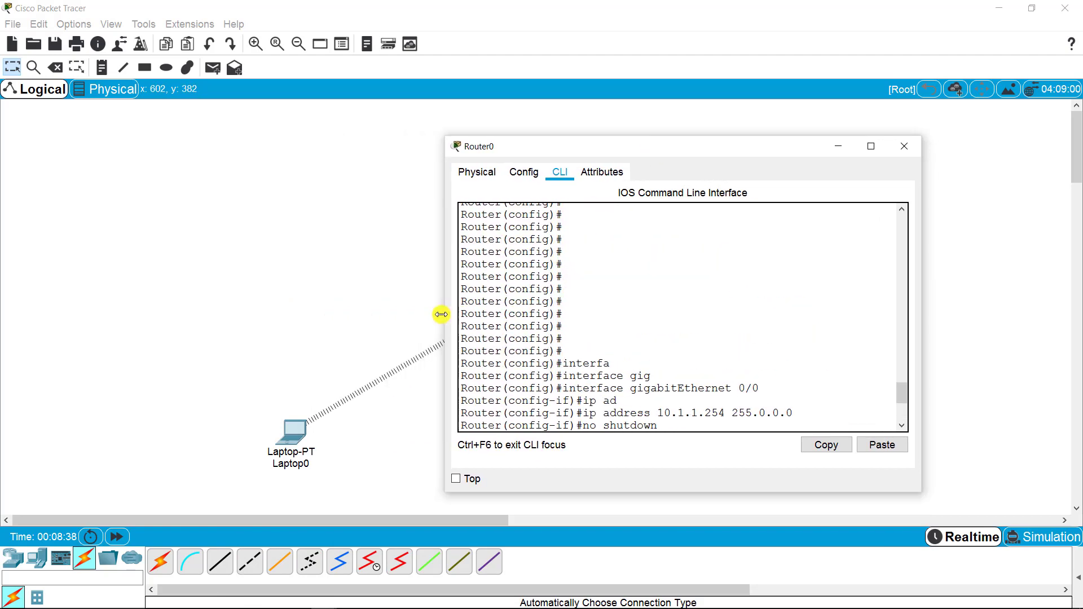
{"action": "left_click_drag", "start_coordinate": [698, 152], "coordinate": [1052, 233]}
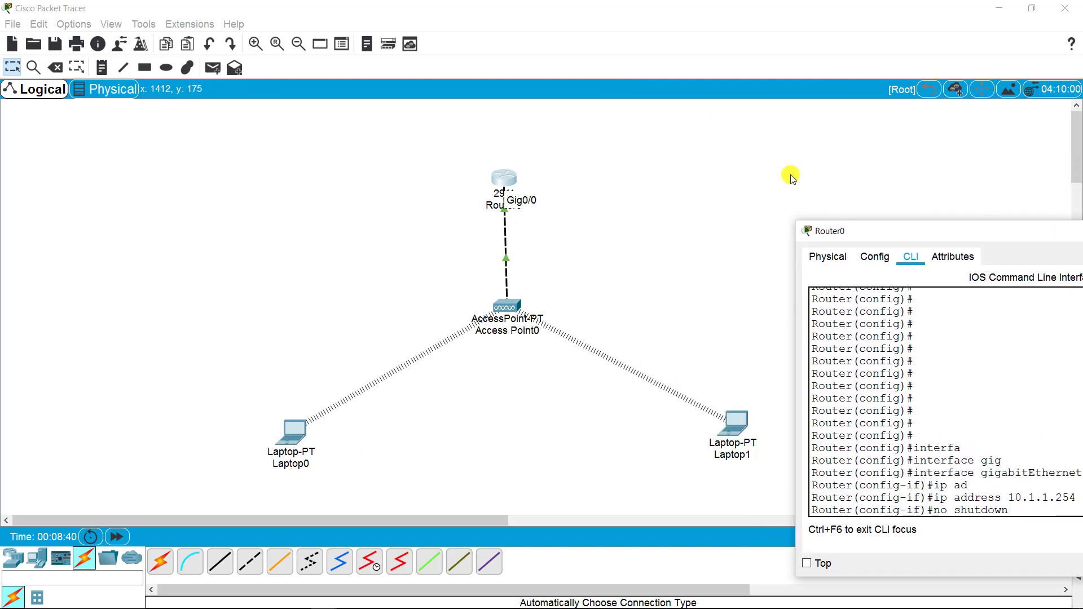
{"action": "left_click_drag", "start_coordinate": [748, 167], "coordinate": [296, 474]}
{"action": "left_click_drag", "start_coordinate": [285, 430], "coordinate": [48, 404]}
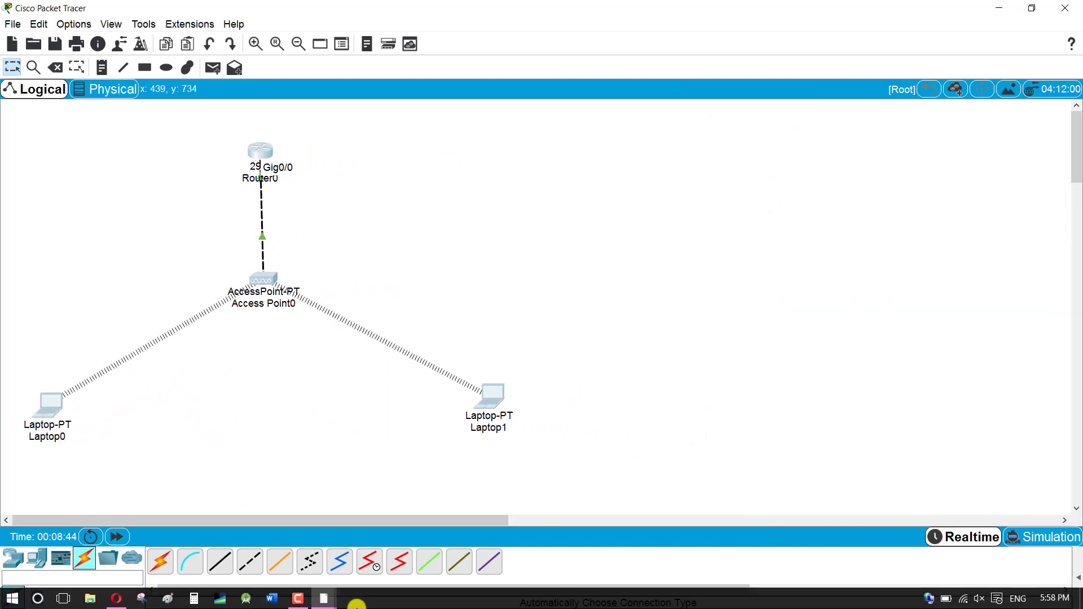
Bring Router0's console back into view, widen it, and run the no shutdown command.
{"action": "mouse_move", "coordinate": [324, 598]}
{"action": "left_click", "coordinate": [432, 546]}
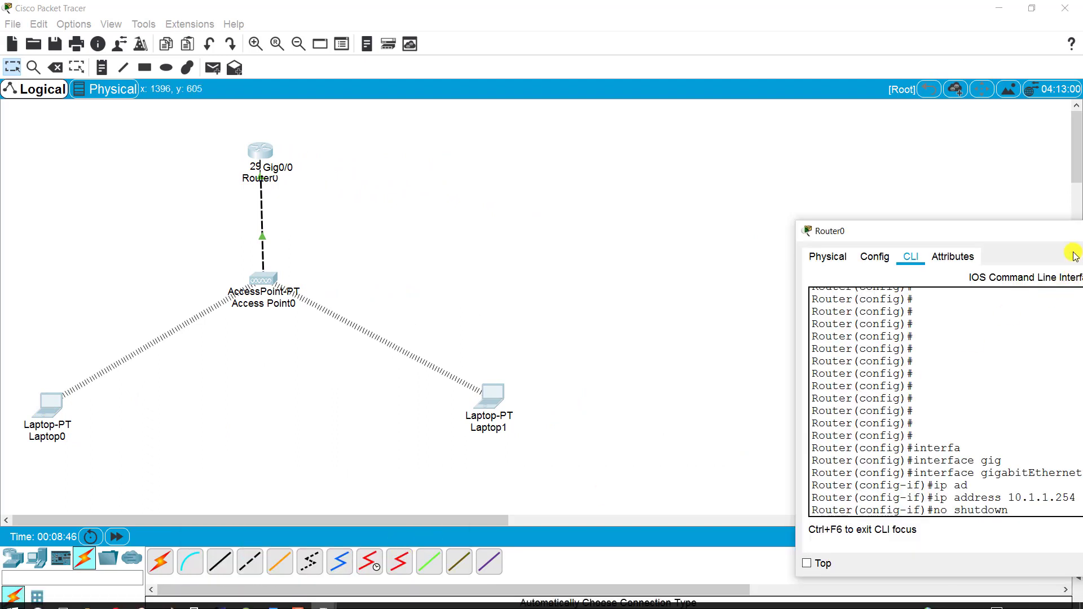
{"action": "left_click_drag", "start_coordinate": [1057, 225], "coordinate": [815, 121]}
{"action": "left_click_drag", "start_coordinate": [1037, 277], "coordinate": [1063, 276]}
{"action": "key", "text": "Return"}
{"action": "key", "text": "Return"}
{"action": "key", "text": "Return"}
{"action": "key", "text": "Return"}
{"action": "key", "text": "Return"}
{"action": "key", "text": "Return"}
{"action": "key", "text": "Return"}
{"action": "key", "text": "Return"}
{"action": "key", "text": "Return"}
{"action": "key", "text": "Return"}
{"action": "key", "text": "Return"}
{"action": "key", "text": "Return"}
{"action": "key", "text": "Return"}
{"action": "key", "text": "Return"}
{"action": "key", "text": "Return"}
{"action": "key", "text": "Return"}
{"action": "key", "text": "Return"}
{"action": "key", "text": "Return"}
{"action": "key", "text": "Return"}
{"action": "key", "text": "Return"}
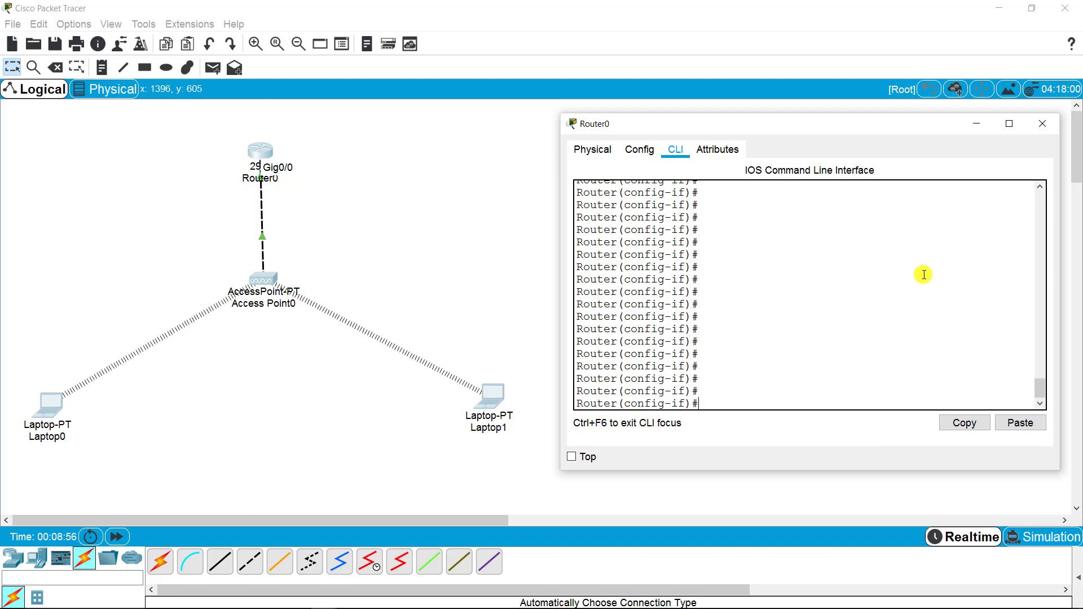
Exit the interface, then give line vty 0 4 a password and enable login.
{"action": "type", "text": "exit"}
{"action": "key", "text": "Return"}
{"action": "key", "text": "Return"}
{"action": "key", "text": "Return"}
{"action": "key", "text": "Return"}
{"action": "key", "text": "Return"}
{"action": "key", "text": "Return"}
{"action": "key", "text": "Return"}
{"action": "key", "text": "Return"}
{"action": "key", "text": "Return"}
{"action": "key", "text": "Return"}
{"action": "key", "text": "Return"}
{"action": "key", "text": "Return"}
{"action": "key", "text": "Return"}
{"action": "key", "text": "Return"}
{"action": "key", "text": "Return"}
{"action": "key", "text": "Return"}
{"action": "key", "text": "Return"}
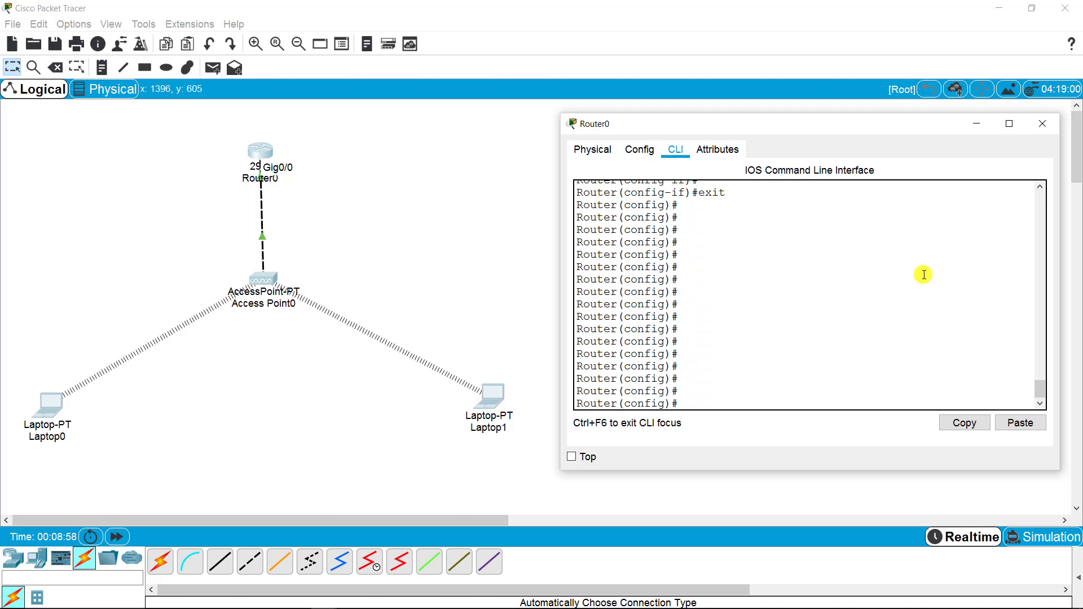
{"action": "key", "text": "Return"}
{"action": "type", "text": "line vty"}
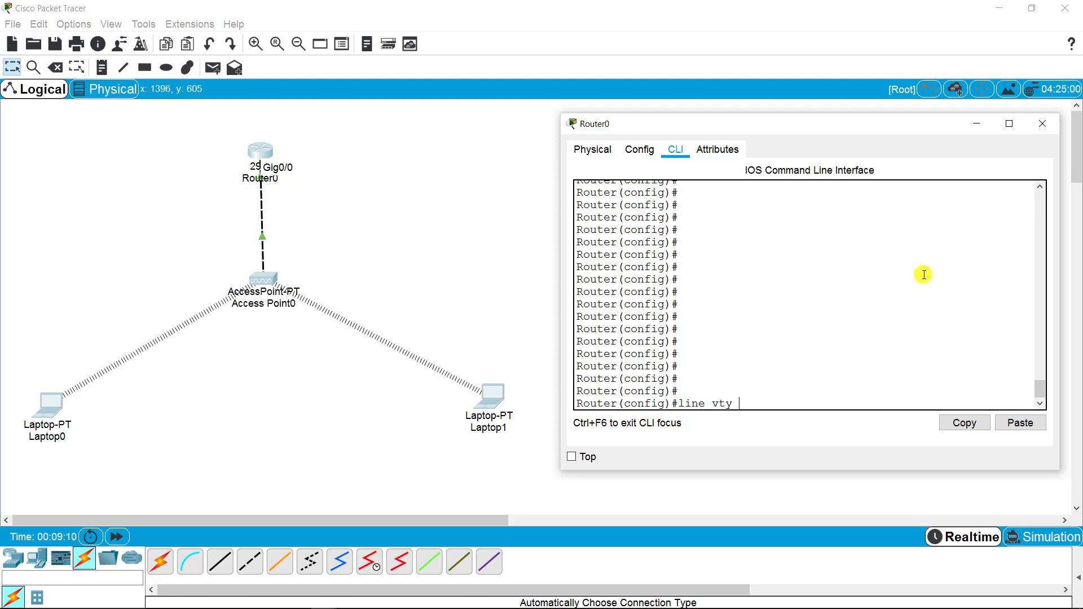
{"action": "type", "text": " 0 4"}
{"action": "key", "text": "Return"}
{"action": "type", "text": "passwor"}
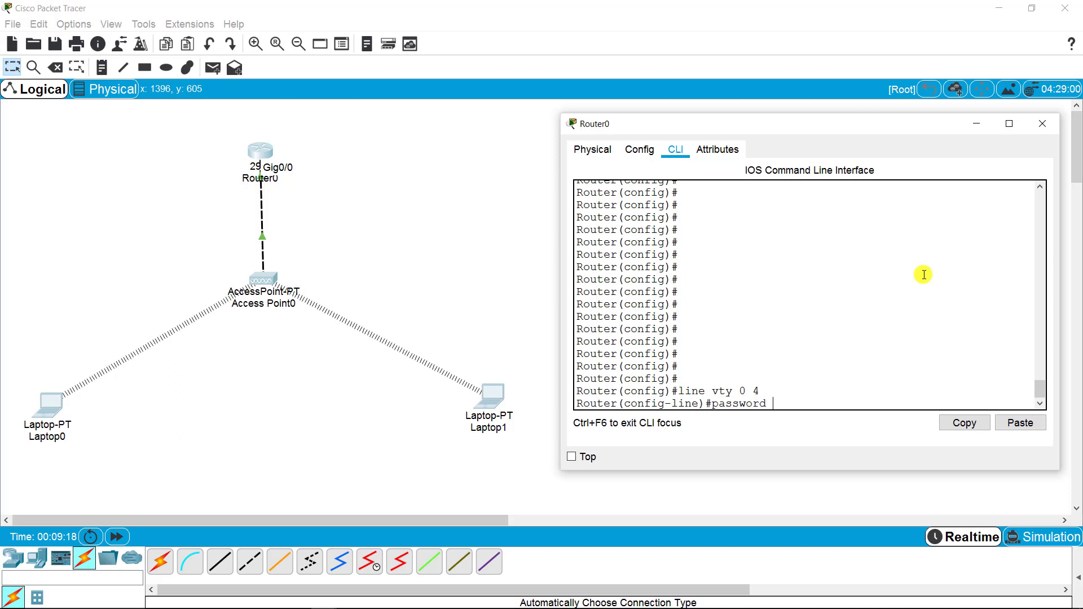
{"action": "type", "text": "d icyberclicks"}
{"action": "key", "text": "Return"}
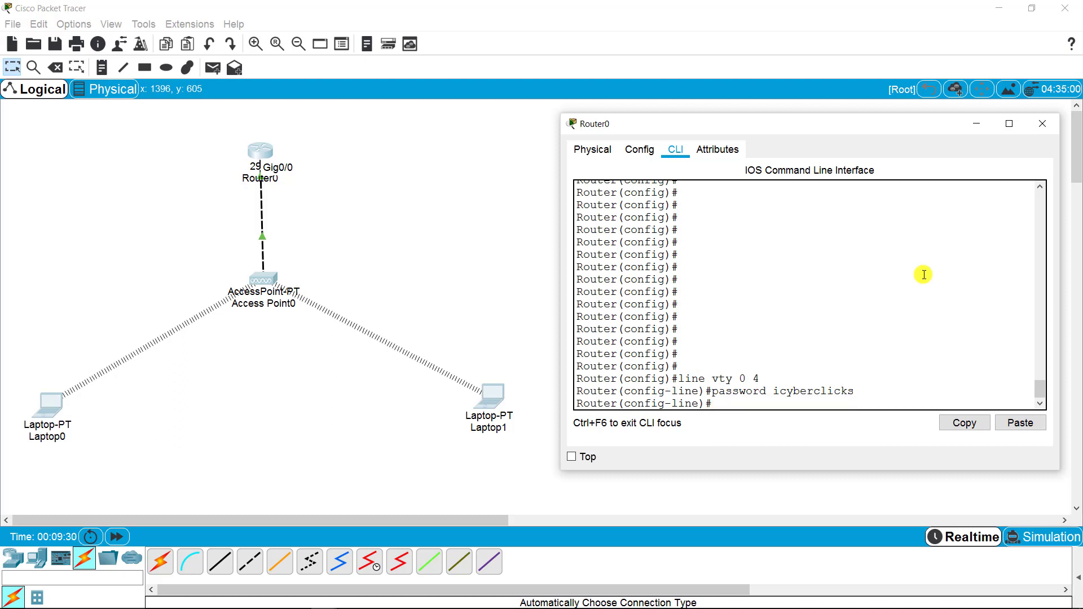
{"action": "type", "text": "login"}
{"action": "key", "text": "Return"}
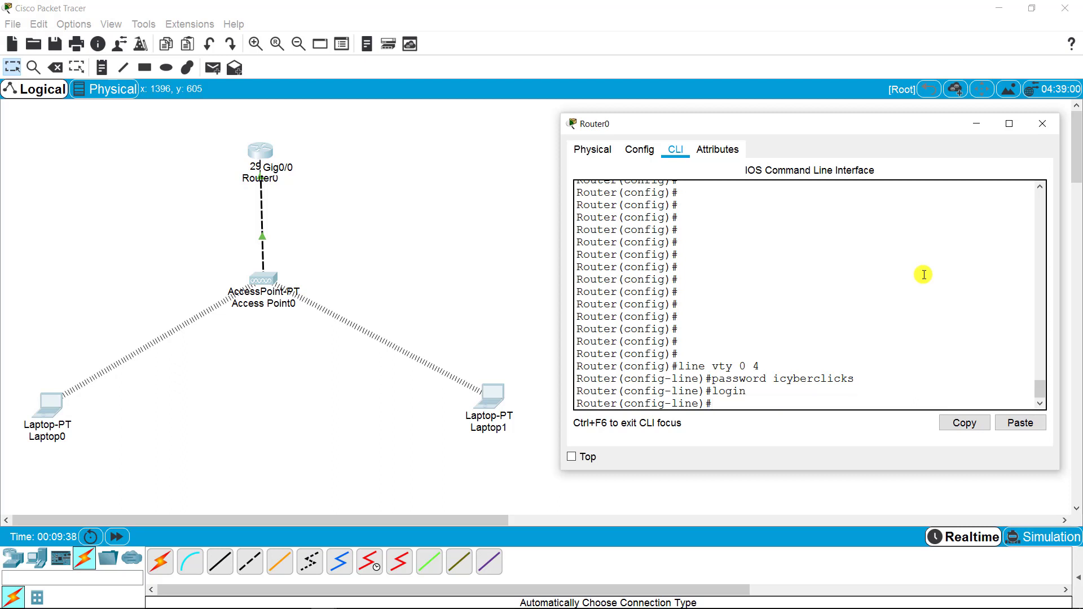
{"action": "key", "text": "Return"}
{"action": "key", "text": "Return"}
{"action": "key", "text": "Return"}
{"action": "key", "text": "Return"}
{"action": "key", "text": "Return"}
{"action": "key", "text": "Return"}
{"action": "key", "text": "Return"}
{"action": "key", "text": "Return"}
{"action": "key", "text": "Return"}
{"action": "key", "text": "Return"}
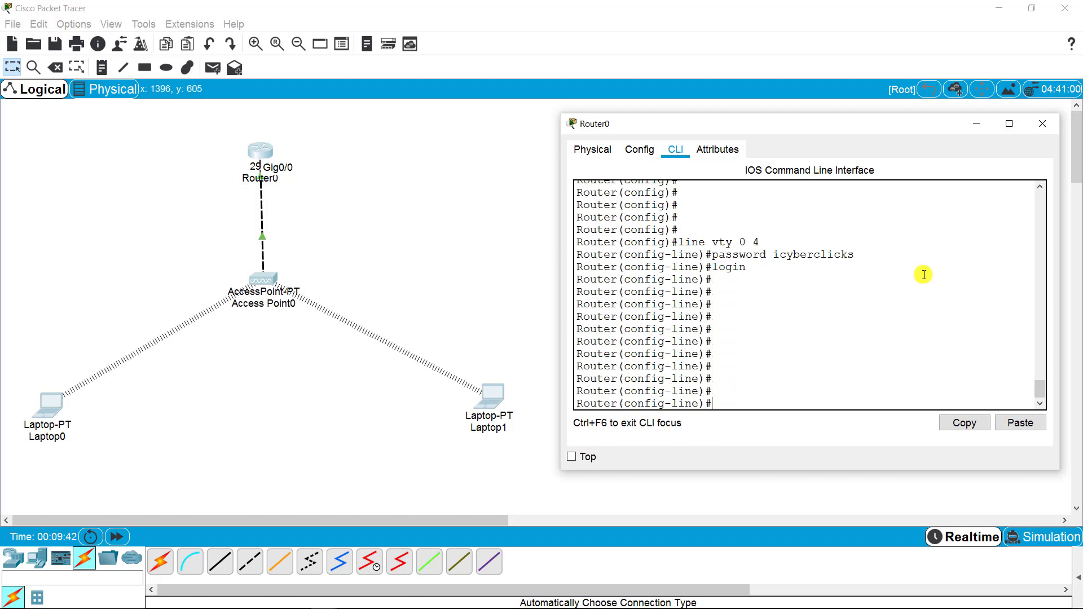
Give Laptop0 static IP 10.1.1.1, mask 255.0.0.0 and gateway 10.1.1.254.
{"action": "left_click", "coordinate": [1042, 124]}
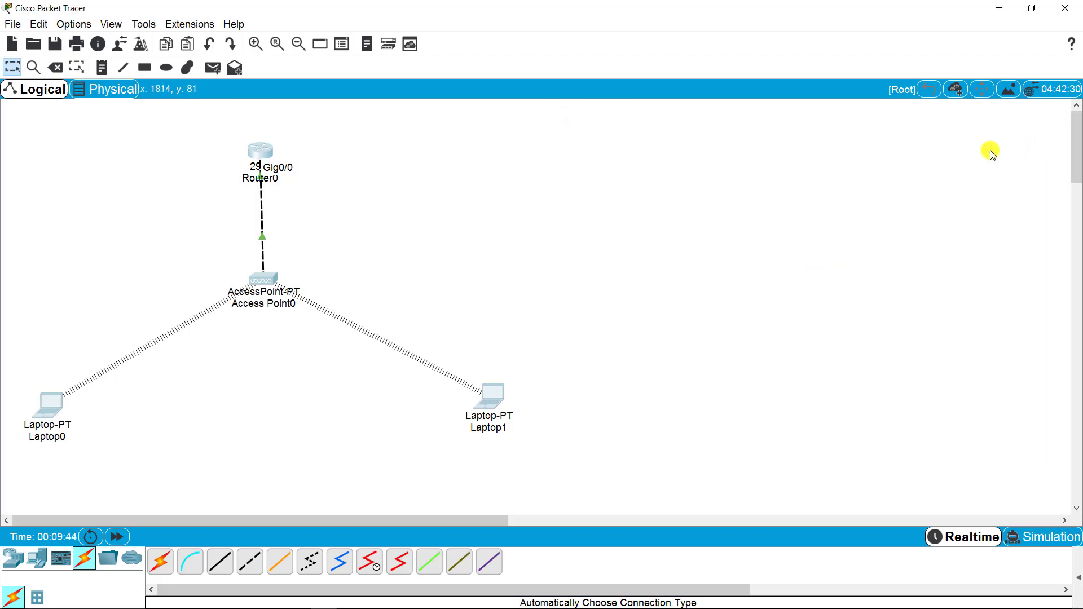
{"action": "left_click", "coordinate": [49, 413]}
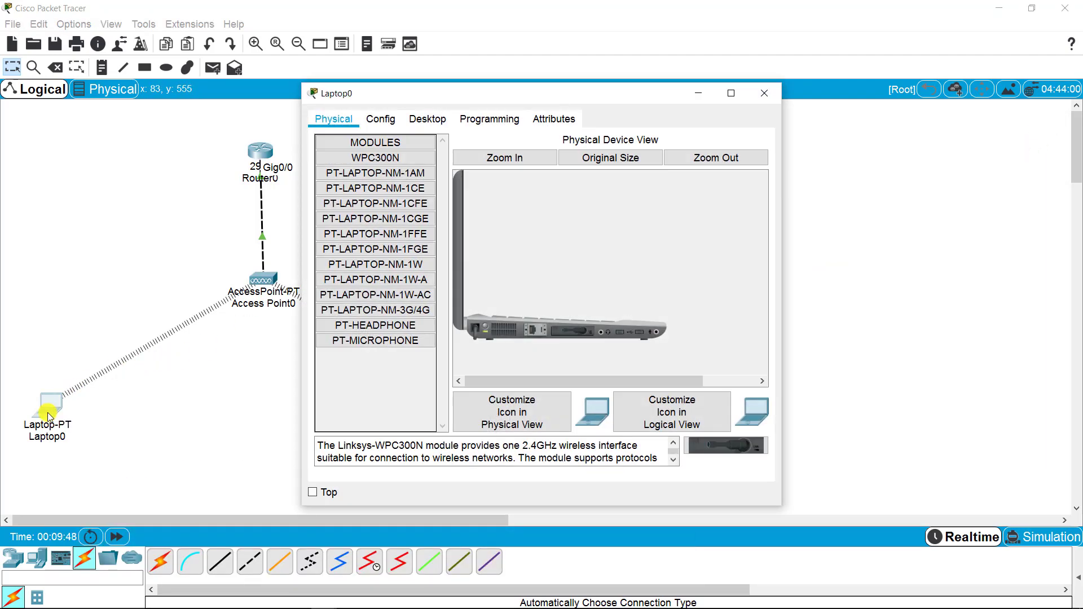
{"action": "left_click", "coordinate": [439, 120]}
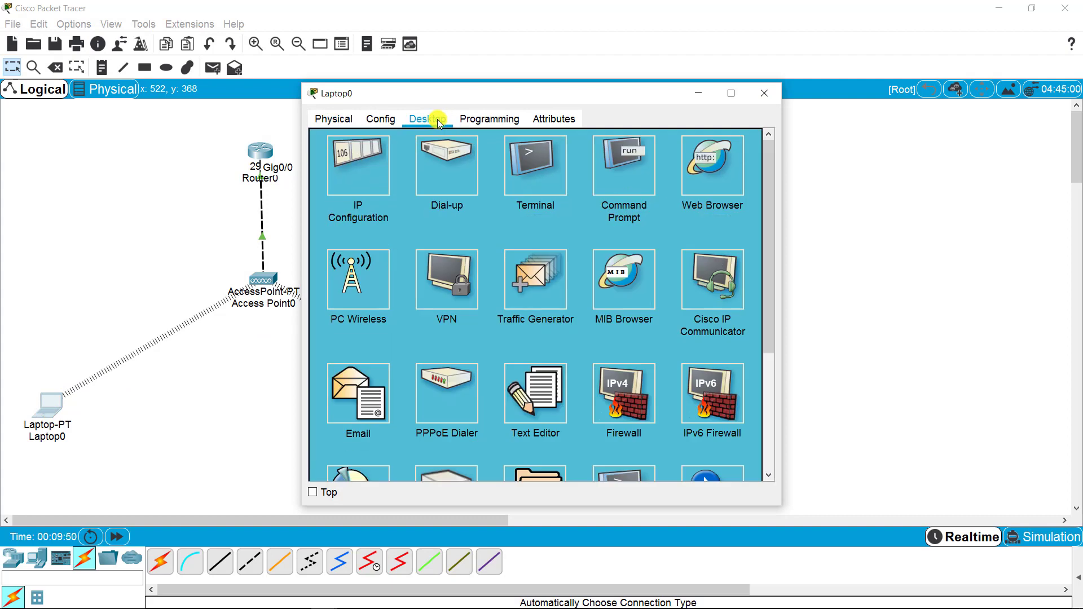
{"action": "left_click", "coordinate": [359, 158]}
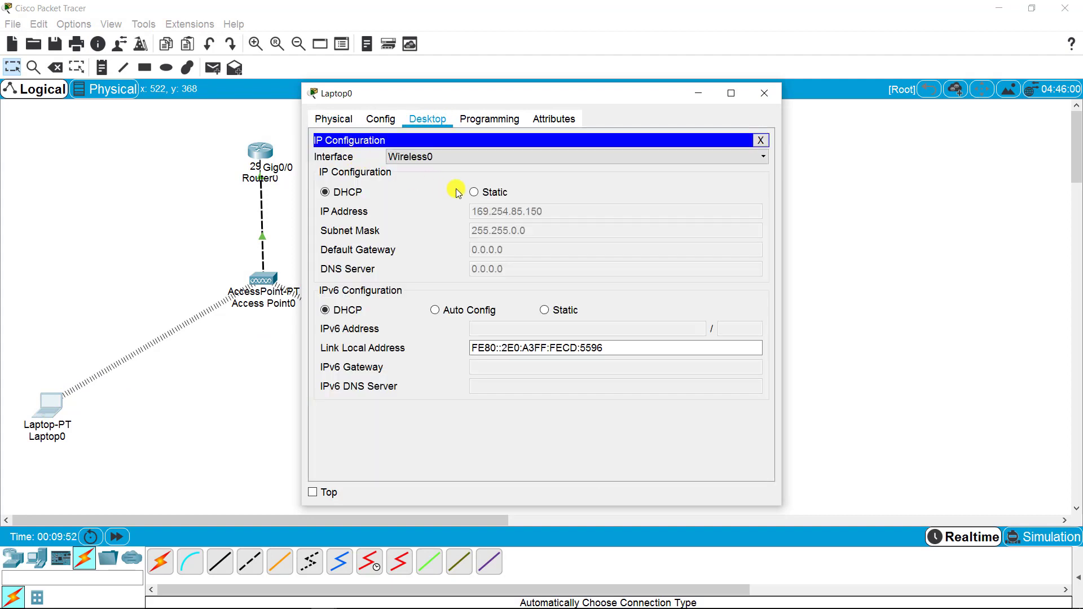
{"action": "left_click", "coordinate": [481, 194]}
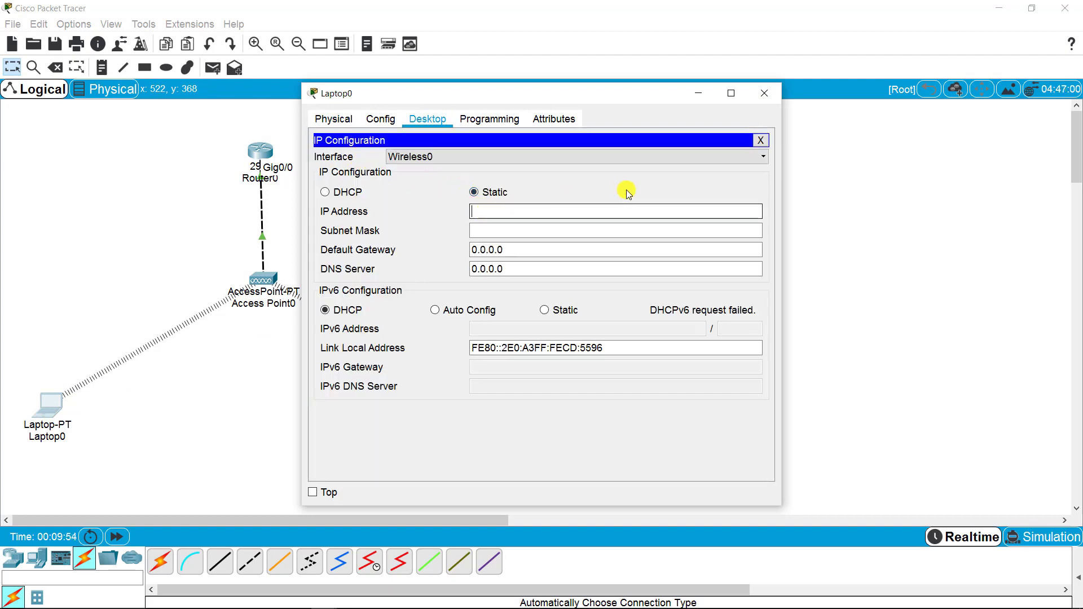
{"action": "type", "text": "10"}
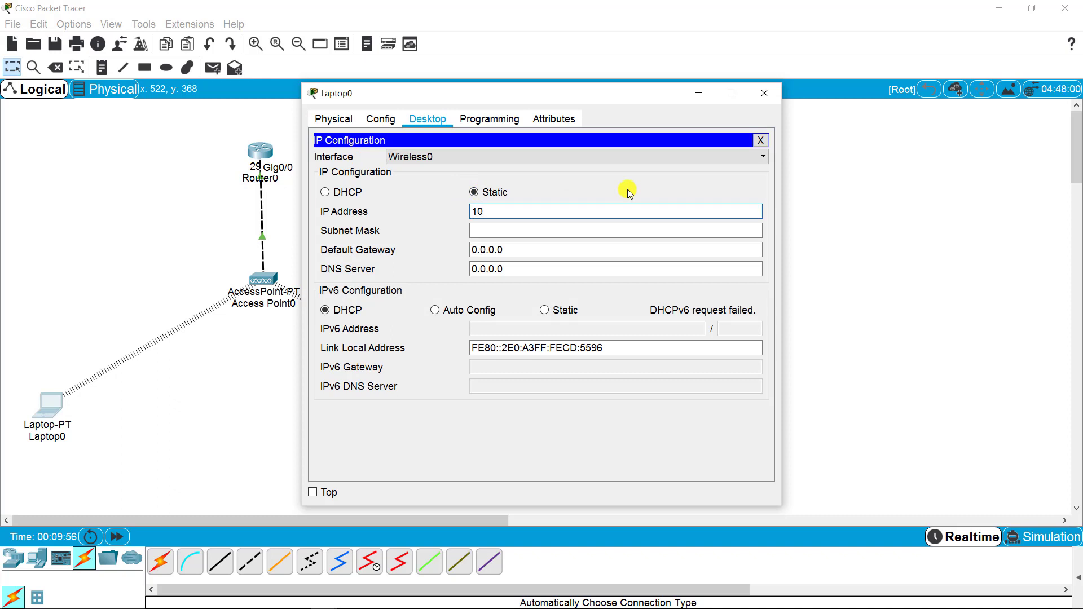
{"action": "type", "text": ".1.1.1"}
{"action": "key", "text": "Tab"}
{"action": "key", "text": "Tab"}
{"action": "type", "text": "10.1"}
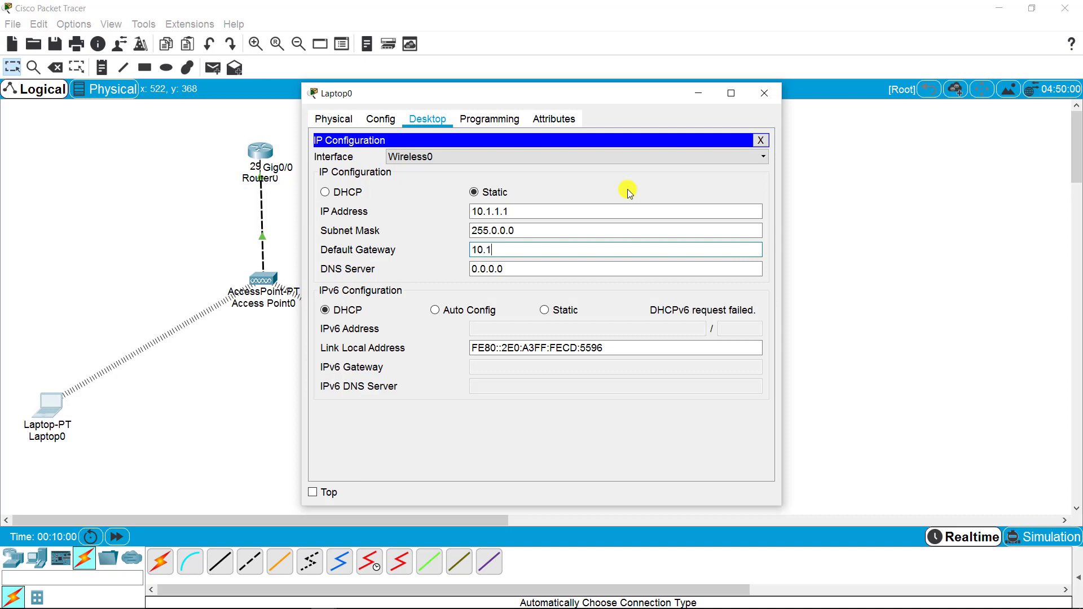
{"action": "type", "text": ".1.254"}
{"action": "left_click", "coordinate": [766, 97]}
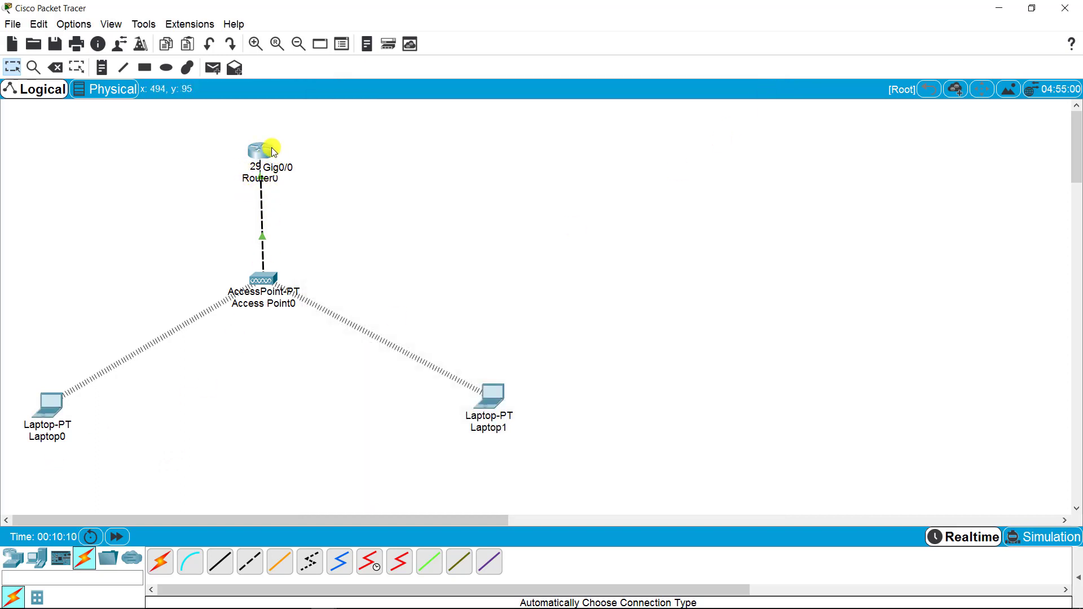
Ping 10.1.1.254 from Laptop0's command prompt and confirm four replies with 0% loss.
{"action": "left_click", "coordinate": [51, 405]}
{"action": "left_click_drag", "start_coordinate": [533, 93], "coordinate": [848, 69]}
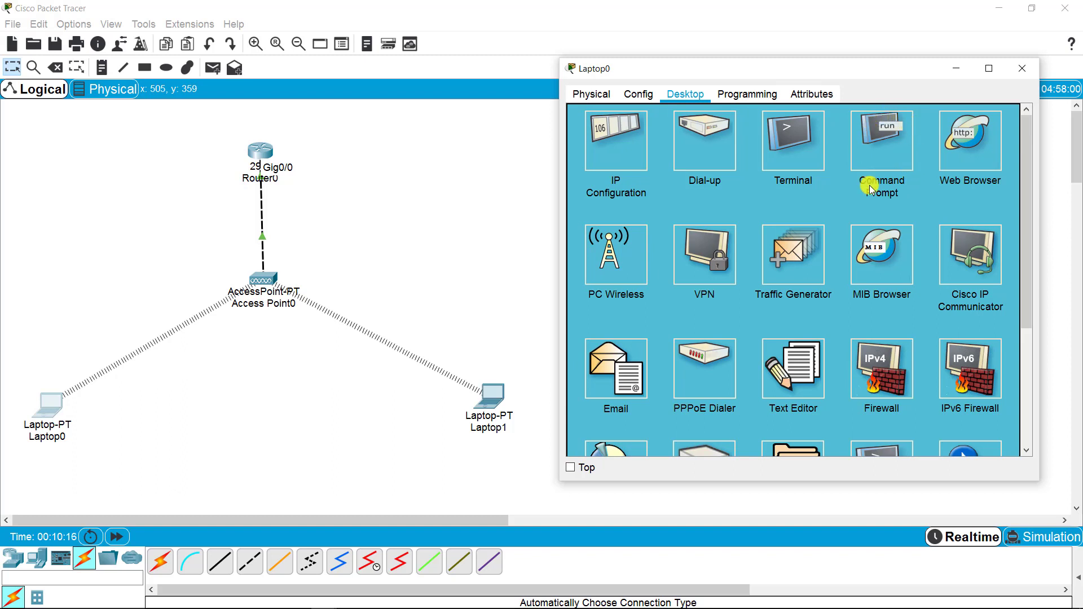
{"action": "left_click", "coordinate": [874, 137]}
{"action": "key", "text": "Return"}
{"action": "key", "text": "Return"}
{"action": "key", "text": "Return"}
{"action": "key", "text": "Return"}
{"action": "type", "text": "ping 10.1.1.25"}
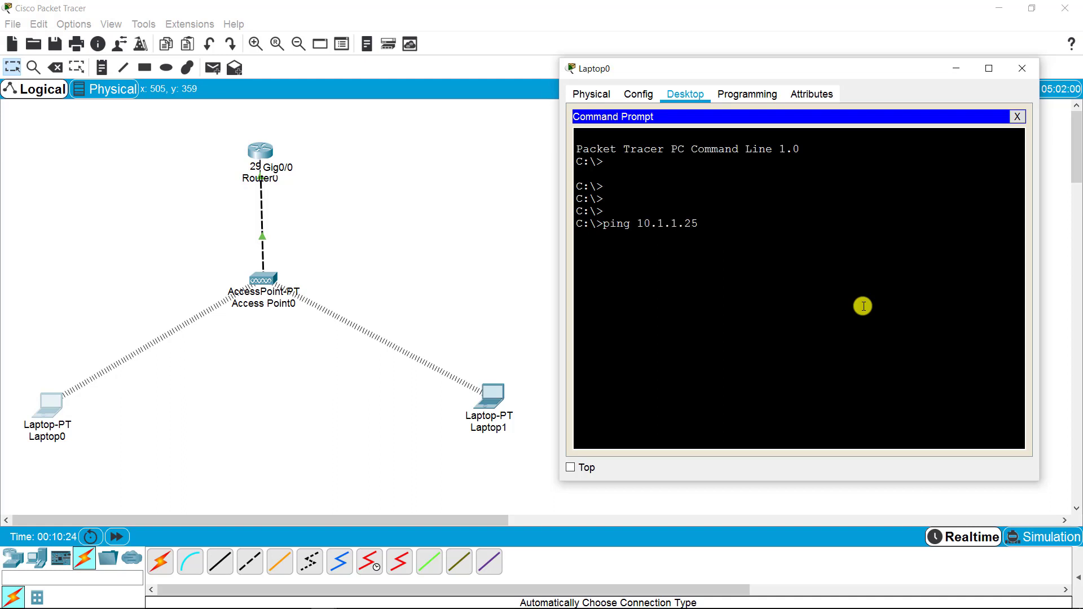
{"action": "type", "text": "4"}
{"action": "key", "text": "Return"}
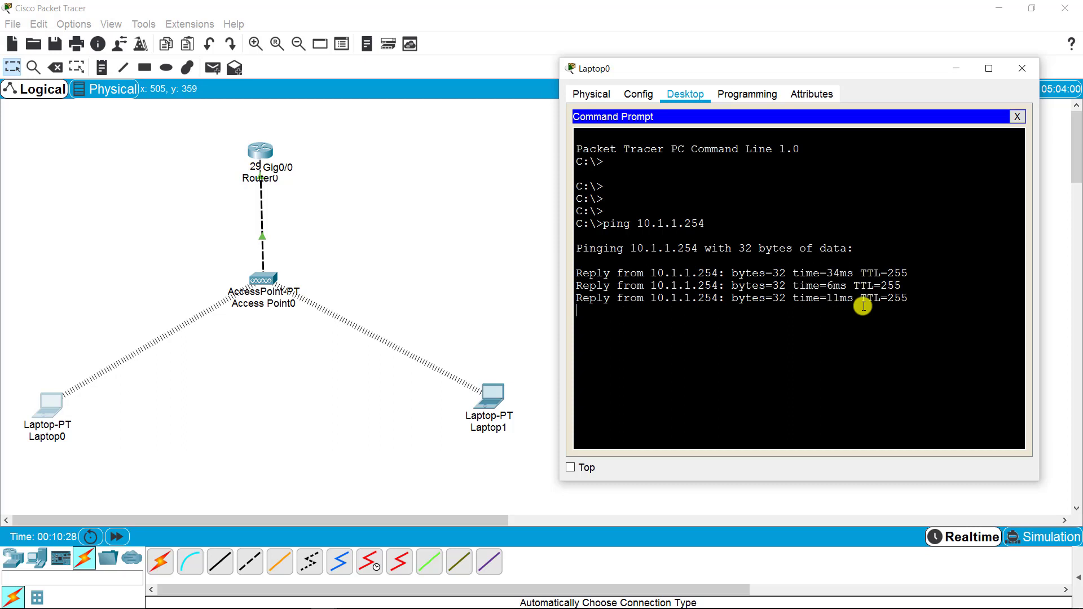
{"action": "left_click_drag", "start_coordinate": [905, 310], "coordinate": [529, 271]}
{"action": "left_click", "coordinate": [655, 391]}
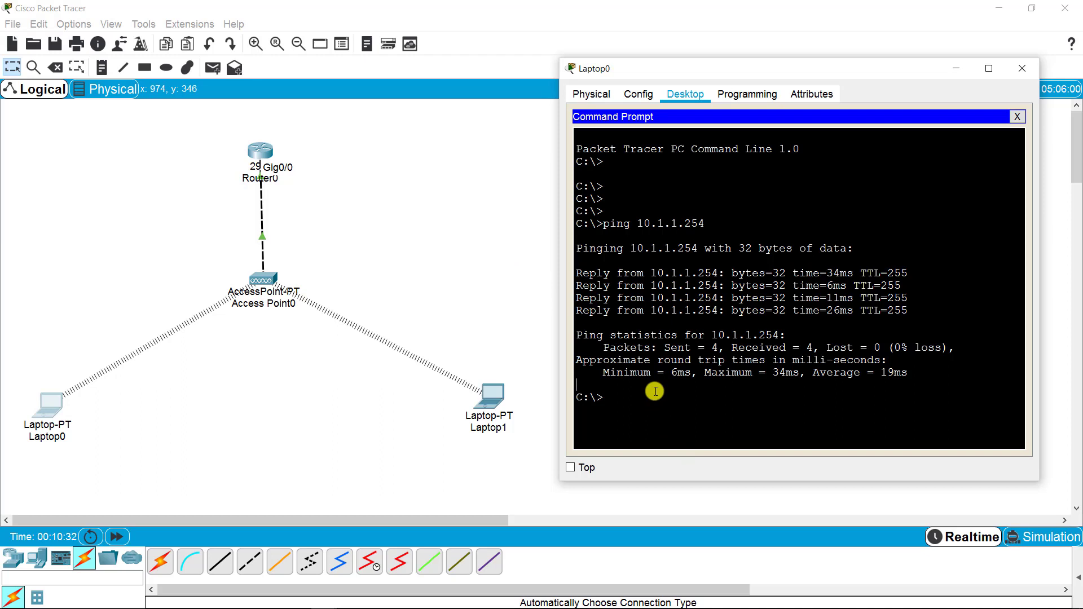
{"action": "key", "text": "Return"}
{"action": "key", "text": "Return"}
{"action": "key", "text": "Return"}
{"action": "key", "text": "Return"}
{"action": "key", "text": "Return"}
{"action": "key", "text": "Return"}
{"action": "key", "text": "Return"}
{"action": "key", "text": "Return"}
{"action": "key", "text": "Return"}
{"action": "key", "text": "Return"}
{"action": "key", "text": "Return"}
{"action": "key", "text": "Return"}
{"action": "key", "text": "Return"}
{"action": "key", "text": "Return"}
{"action": "key", "text": "Return"}
{"action": "key", "text": "Return"}
{"action": "key", "text": "Return"}
{"action": "key", "text": "Return"}
{"action": "key", "text": "Return"}
{"action": "key", "text": "Return"}
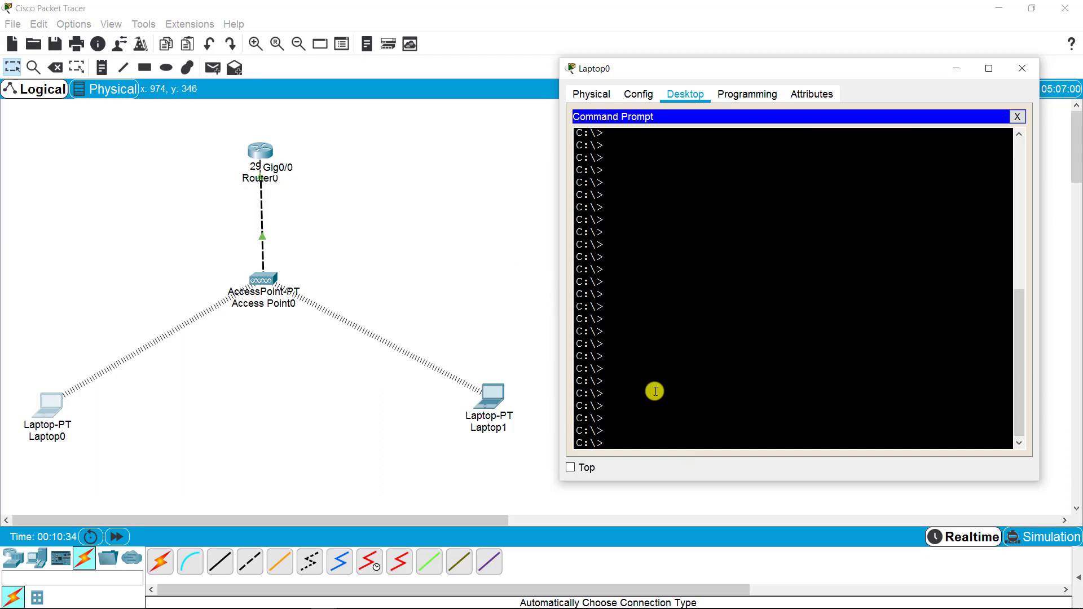
Telnet from Laptop0 to 10.1.1.254 and log in with the remote-access password.
{"action": "type", "text": "telnet 10.1.1.254"}
{"action": "key", "text": "Return"}
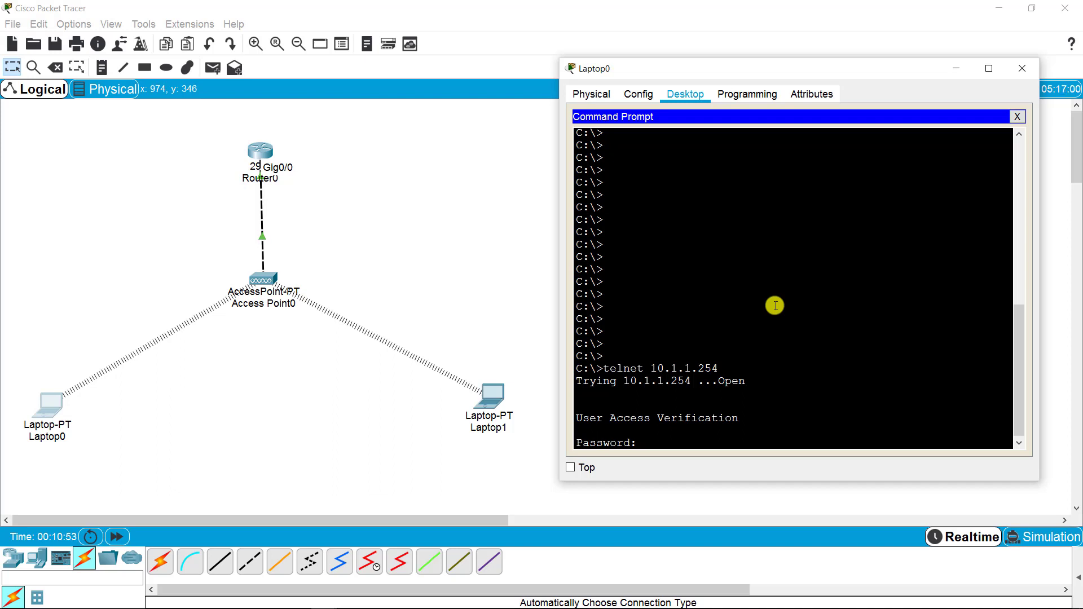
{"action": "key", "text": "Return"}
{"action": "key", "text": "Return"}
{"action": "key", "text": "Return"}
{"action": "key", "text": "Return"}
{"action": "key", "text": "Return"}
{"action": "key", "text": "Return"}
{"action": "key", "text": "Return"}
{"action": "key", "text": "Return"}
{"action": "key", "text": "Return"}
{"action": "key", "text": "Return"}
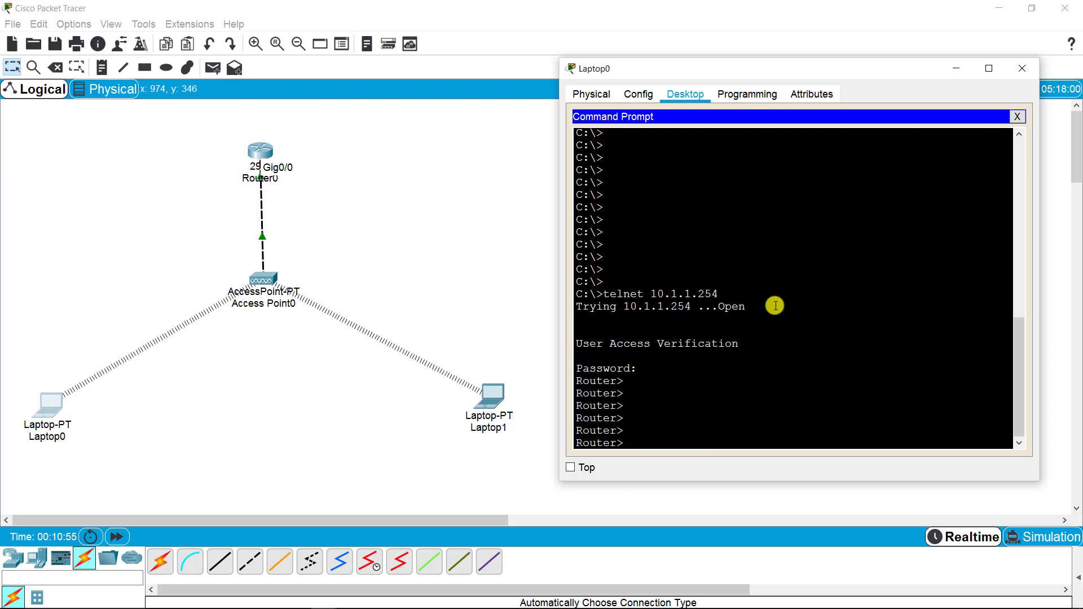
{"action": "key", "text": "Return"}
{"action": "key", "text": "Return"}
{"action": "key", "text": "Return"}
{"action": "key", "text": "Return"}
{"action": "key", "text": "Return"}
{"action": "key", "text": "Return"}
{"action": "key", "text": "Return"}
{"action": "key", "text": "Return"}
{"action": "key", "text": "Return"}
{"action": "key", "text": "Return"}
{"action": "key", "text": "Return"}
{"action": "key", "text": "Return"}
{"action": "key", "text": "Return"}
{"action": "key", "text": "Return"}
{"action": "key", "text": "Return"}
{"action": "key", "text": "Return"}
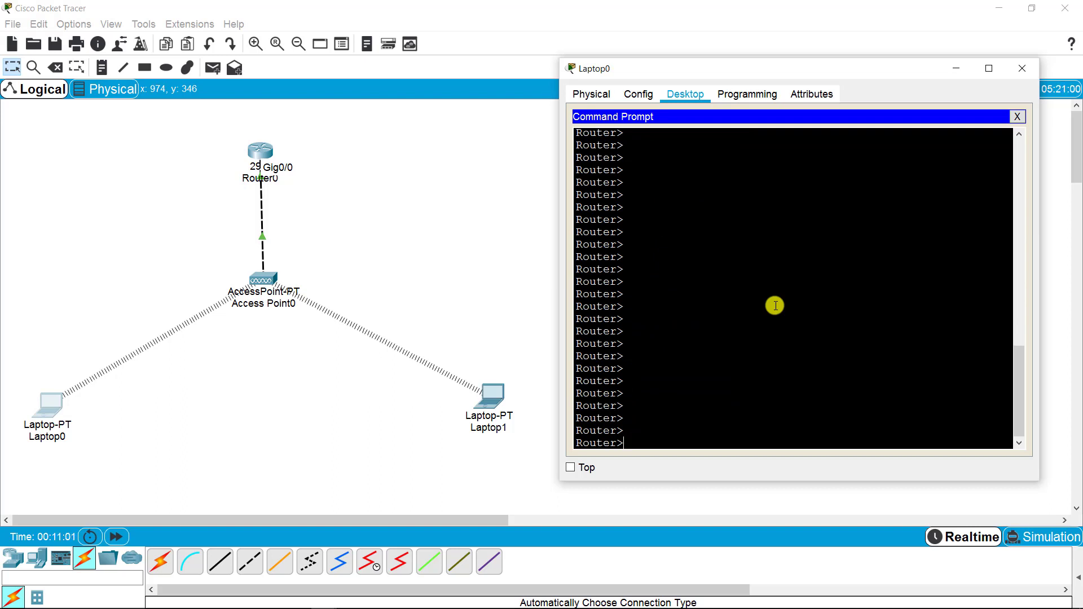
Enter privileged mode with 'en' and the router's enable password.
{"action": "type", "text": "en"}
{"action": "key", "text": "Return"}
{"action": "key", "text": "Return"}
{"action": "key", "text": "Return"}
{"action": "key", "text": "Return"}
{"action": "key", "text": "Return"}
{"action": "key", "text": "Return"}
{"action": "key", "text": "Return"}
{"action": "key", "text": "Return"}
{"action": "key", "text": "Return"}
{"action": "key", "text": "Return"}
{"action": "key", "text": "Return"}
{"action": "key", "text": "Return"}
{"action": "key", "text": "Return"}
{"action": "key", "text": "Return"}
{"action": "key", "text": "Return"}
{"action": "key", "text": "Return"}
{"action": "key", "text": "Return"}
{"action": "key", "text": "Return"}
{"action": "key", "text": "Return"}
{"action": "key", "text": "Return"}
{"action": "key", "text": "Return"}
{"action": "key", "text": "Return"}
{"action": "key", "text": "Return"}
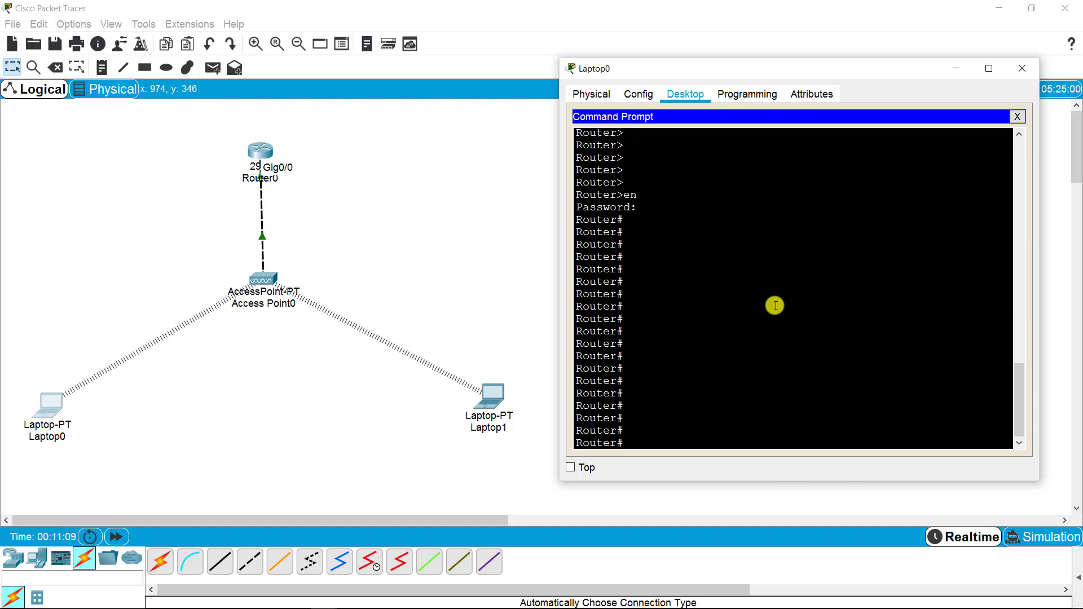
Enter global config over Telnet and set the router's hostname to iCyberClicks.
{"action": "type", "text": "config"}
{"action": "key", "text": "Return"}
{"action": "key", "text": "Return"}
{"action": "key", "text": "Return"}
{"action": "key", "text": "Return"}
{"action": "key", "text": "Return"}
{"action": "key", "text": "Return"}
{"action": "key", "text": "Return"}
{"action": "key", "text": "Return"}
{"action": "key", "text": "Return"}
{"action": "key", "text": "Return"}
{"action": "key", "text": "Return"}
{"action": "key", "text": "Return"}
{"action": "key", "text": "Return"}
{"action": "key", "text": "Return"}
{"action": "key", "text": "Return"}
{"action": "key", "text": "Return"}
{"action": "key", "text": "Return"}
{"action": "key", "text": "Return"}
{"action": "key", "text": "Return"}
{"action": "key", "text": "Return"}
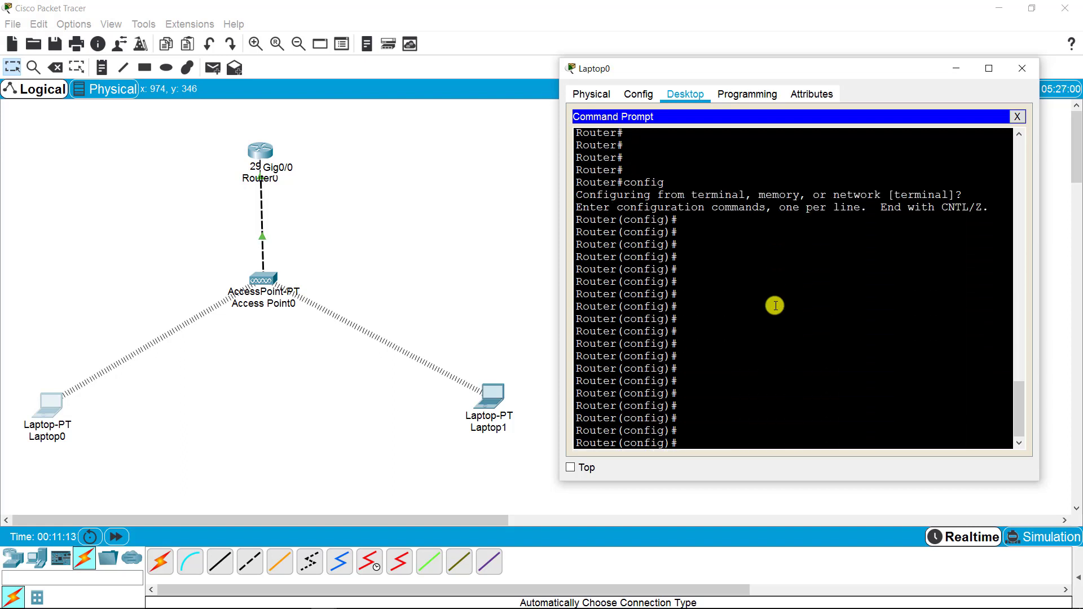
{"action": "key", "text": "Return"}
{"action": "key", "text": "Return"}
{"action": "key", "text": "Return"}
{"action": "key", "text": "Return"}
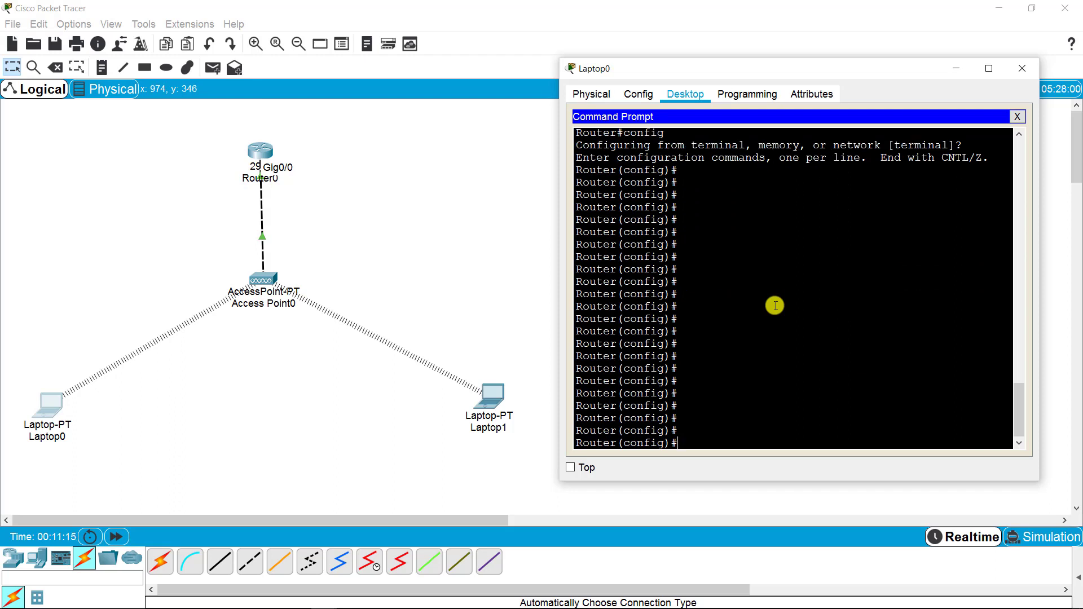
{"action": "type", "text": "hostname iCyberClicks"}
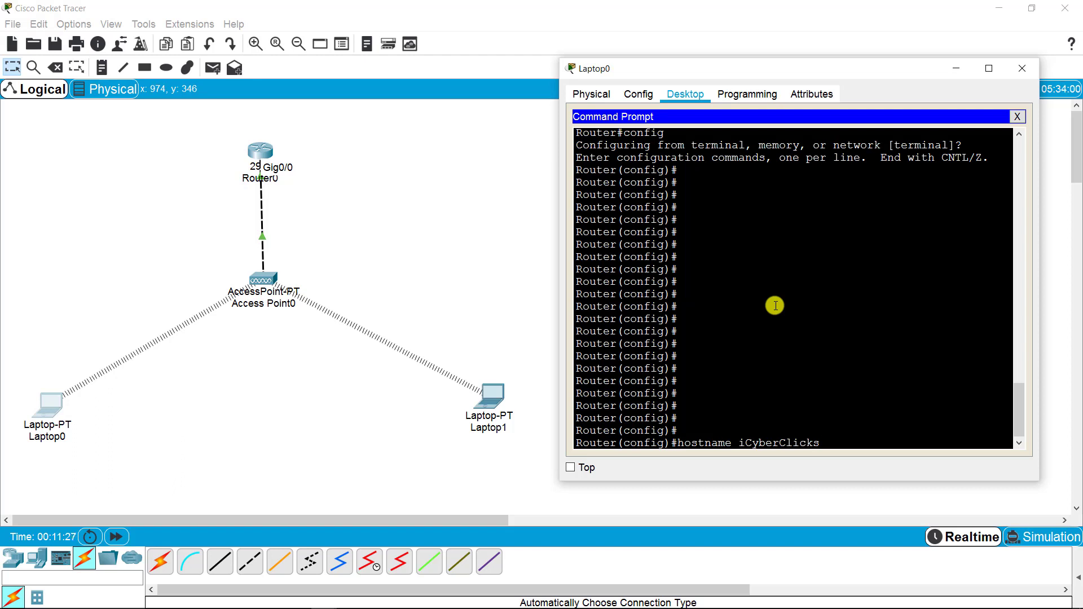
{"action": "key", "text": "Return"}
{"action": "key", "text": "Return"}
{"action": "key", "text": "Return"}
{"action": "key", "text": "Return"}
{"action": "key", "text": "Return"}
{"action": "key", "text": "Return"}
{"action": "key", "text": "Return"}
{"action": "key", "text": "Return"}
{"action": "key", "text": "Return"}
{"action": "key", "text": "Return"}
{"action": "key", "text": "Return"}
{"action": "key", "text": "Return"}
{"action": "key", "text": "Return"}
{"action": "key", "text": "Return"}
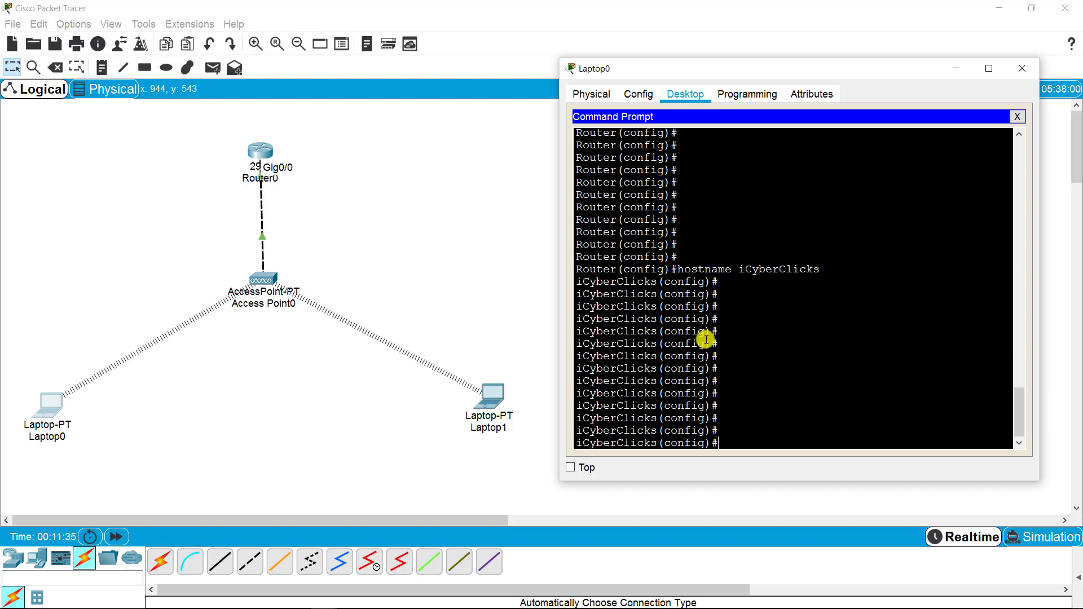
{"action": "left_click_drag", "start_coordinate": [706, 344], "coordinate": [567, 343]}
{"action": "left_click", "coordinate": [627, 345]}
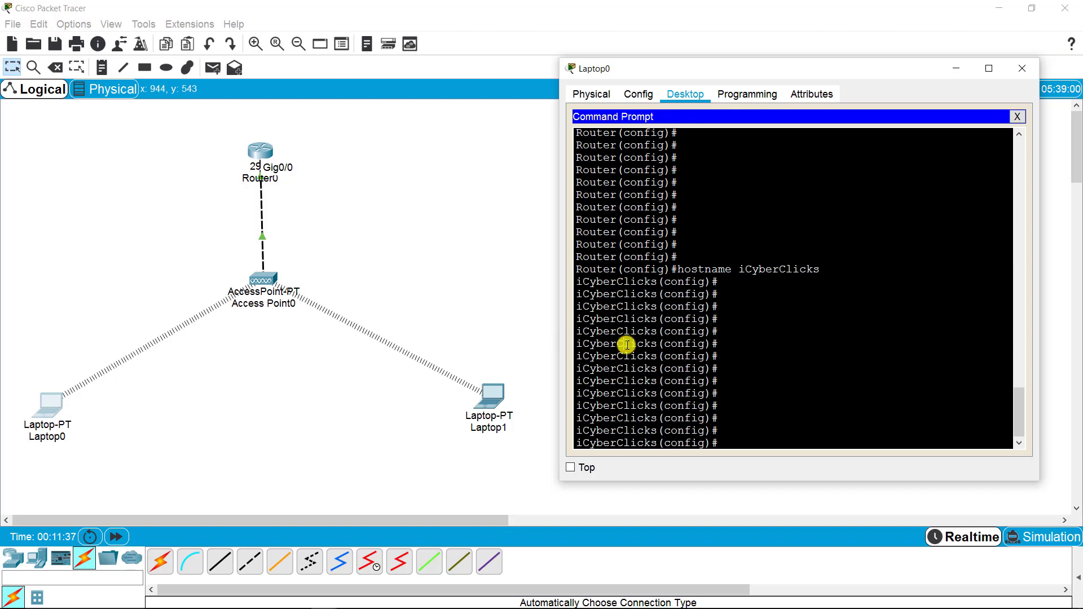
Check that Router0's own CLI prompt now reads iCyberClicks, then close Router0.
{"action": "left_click", "coordinate": [1022, 68]}
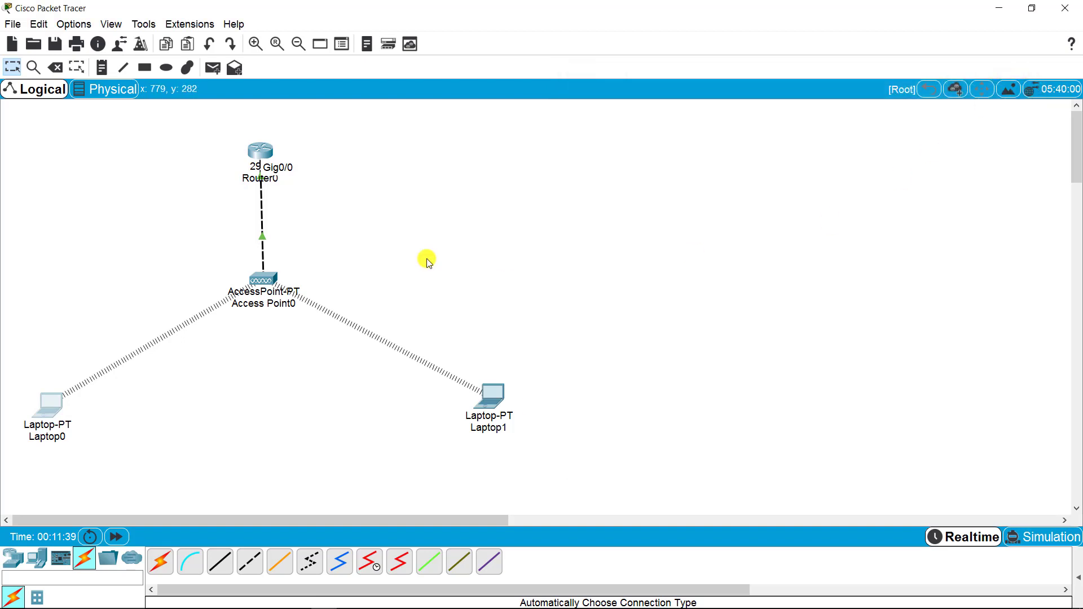
{"action": "left_click", "coordinate": [266, 160]}
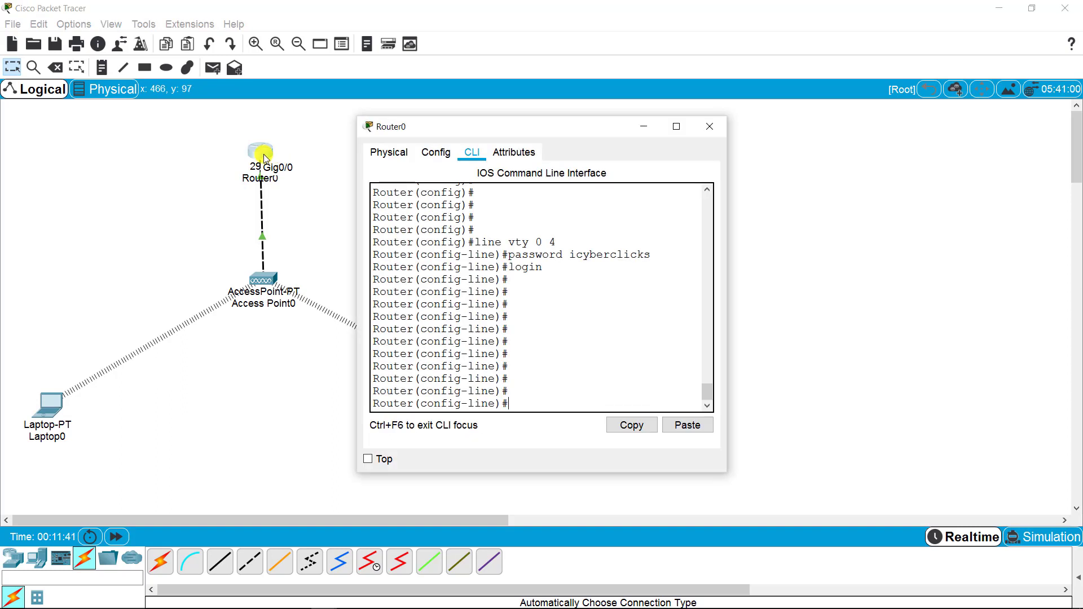
{"action": "left_click_drag", "start_coordinate": [477, 130], "coordinate": [676, 130]}
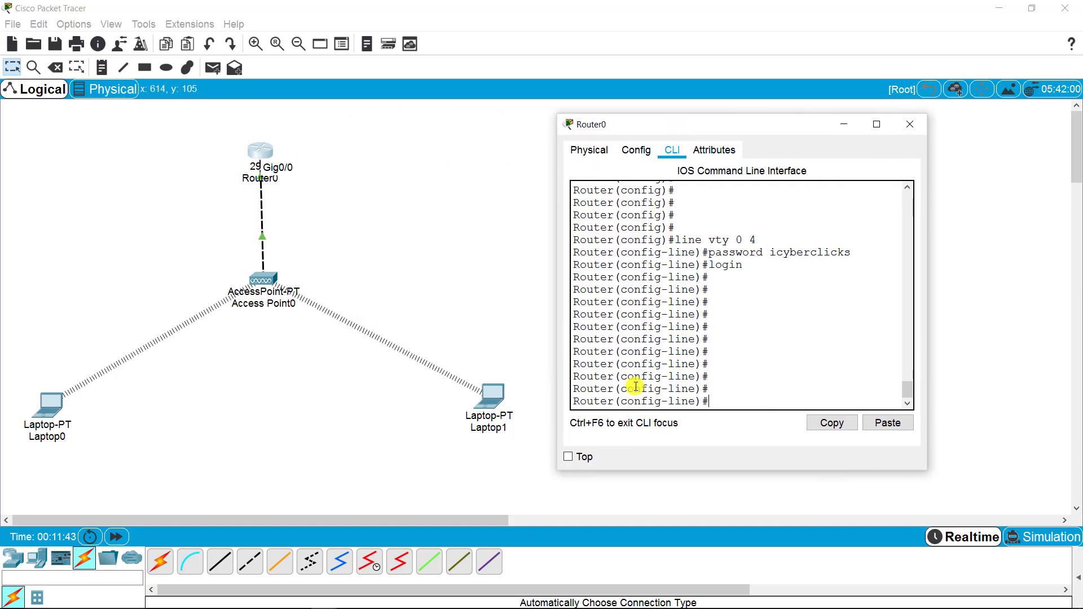
{"action": "left_click_drag", "start_coordinate": [614, 402], "coordinate": [578, 401]}
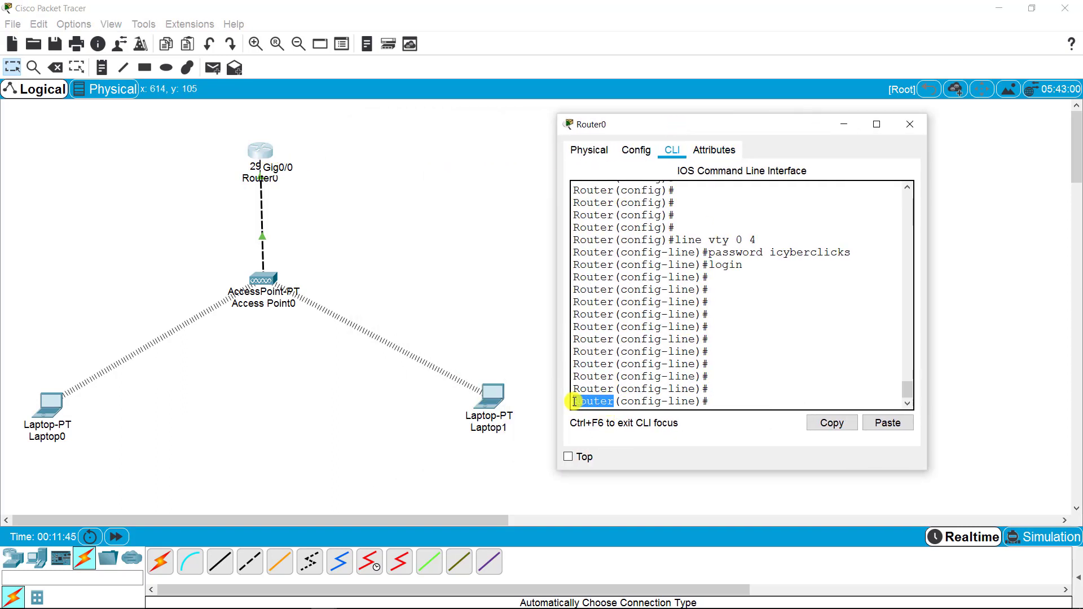
{"action": "left_click", "coordinate": [736, 399]}
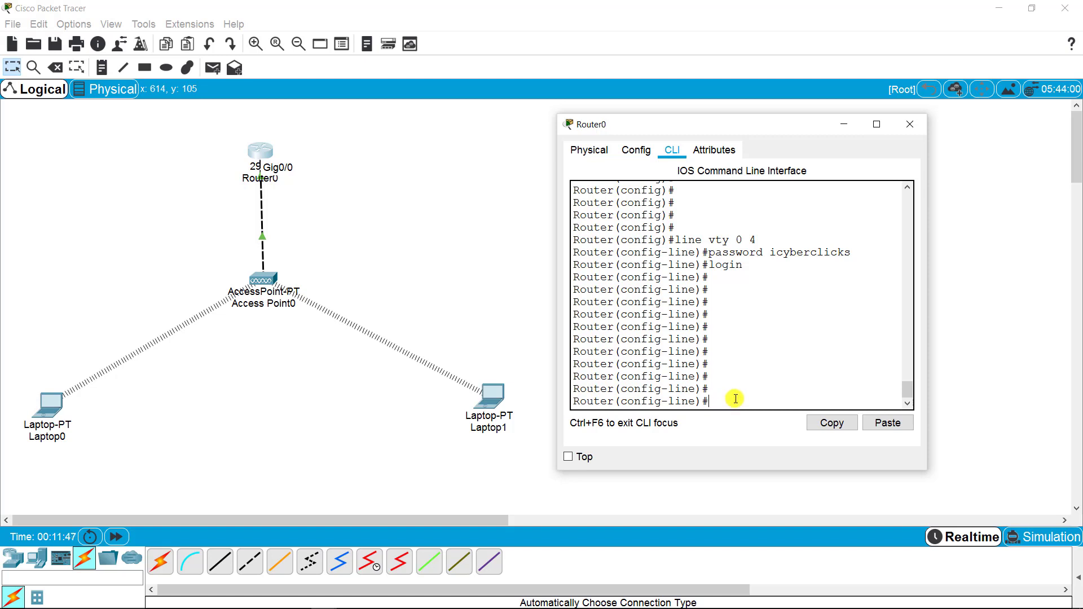
{"action": "key", "text": "Return"}
{"action": "key", "text": "Return"}
{"action": "key", "text": "Return"}
{"action": "key", "text": "Return"}
{"action": "key", "text": "Return"}
{"action": "key", "text": "Return"}
{"action": "key", "text": "Return"}
{"action": "key", "text": "Return"}
{"action": "key", "text": "Return"}
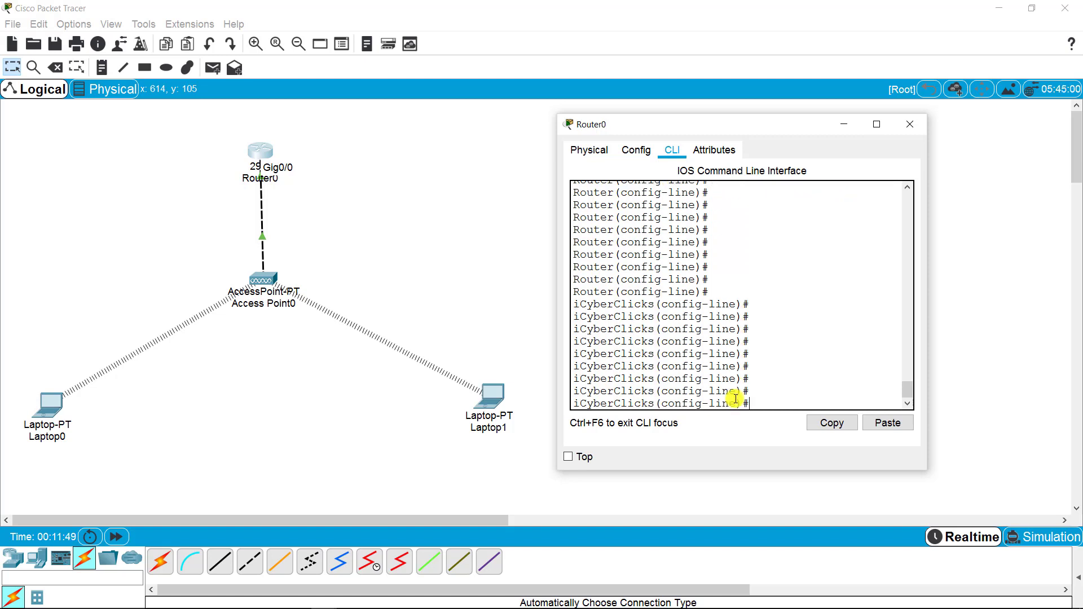
{"action": "key", "text": "Return"}
{"action": "key", "text": "Return"}
{"action": "key", "text": "Return"}
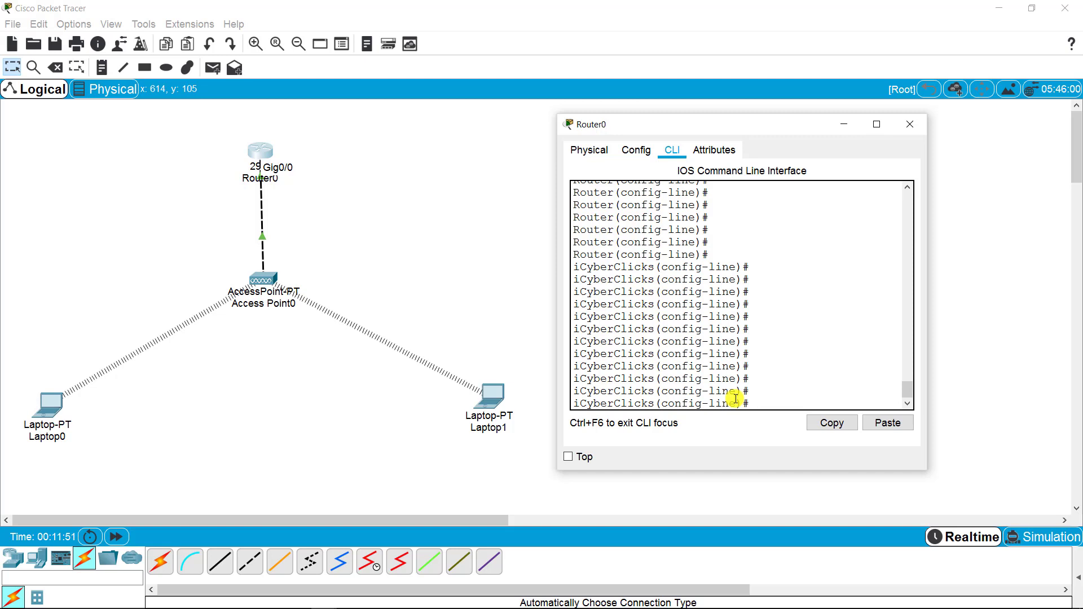
{"action": "left_click_drag", "start_coordinate": [575, 338], "coordinate": [755, 349]}
{"action": "left_click", "coordinate": [770, 341]}
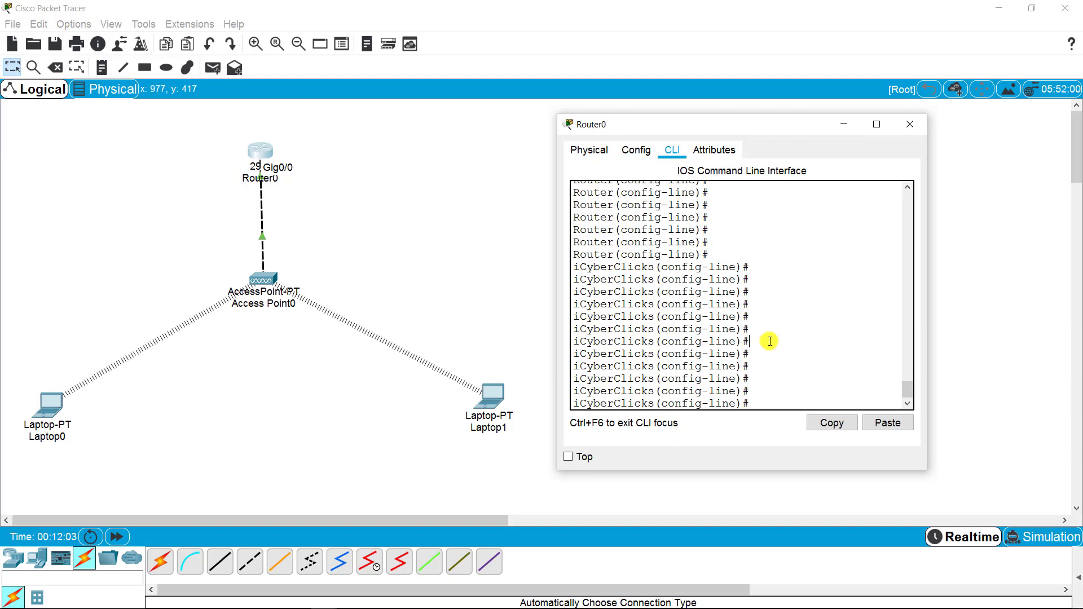
{"action": "left_click", "coordinate": [914, 125]}
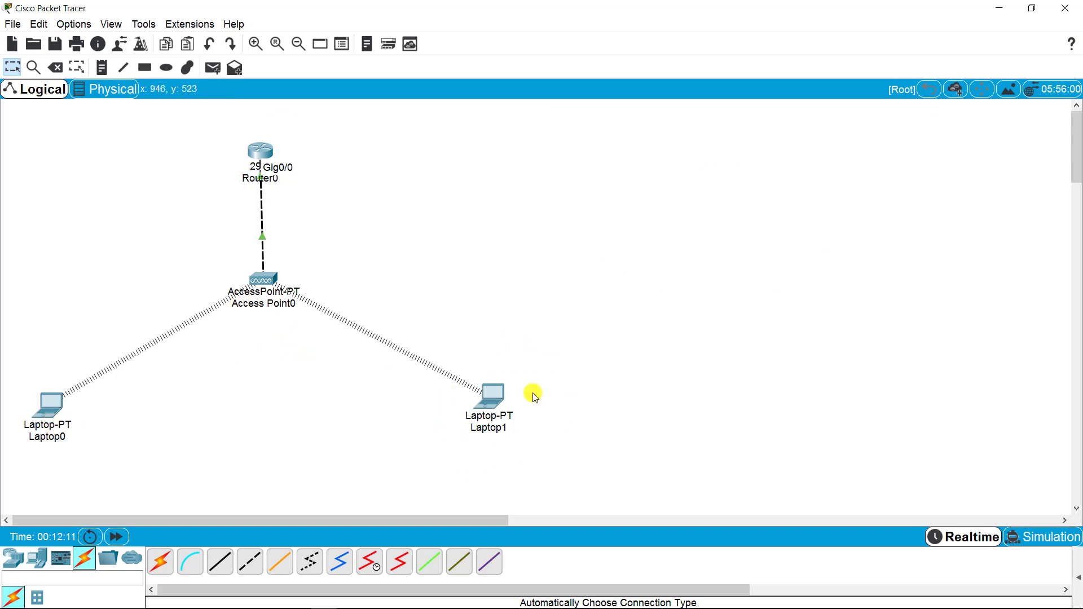
Set Laptop1 to static IP 10.1.1.2, mask 255.0.0.0, gateway 10.1.1.254.
{"action": "left_click", "coordinate": [494, 396]}
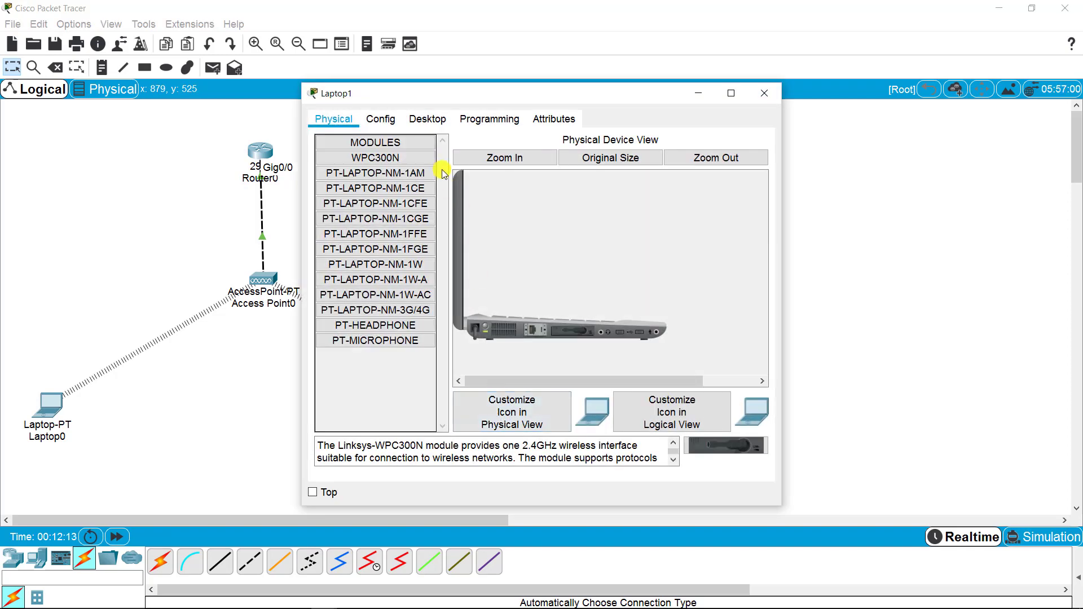
{"action": "left_click", "coordinate": [423, 119]}
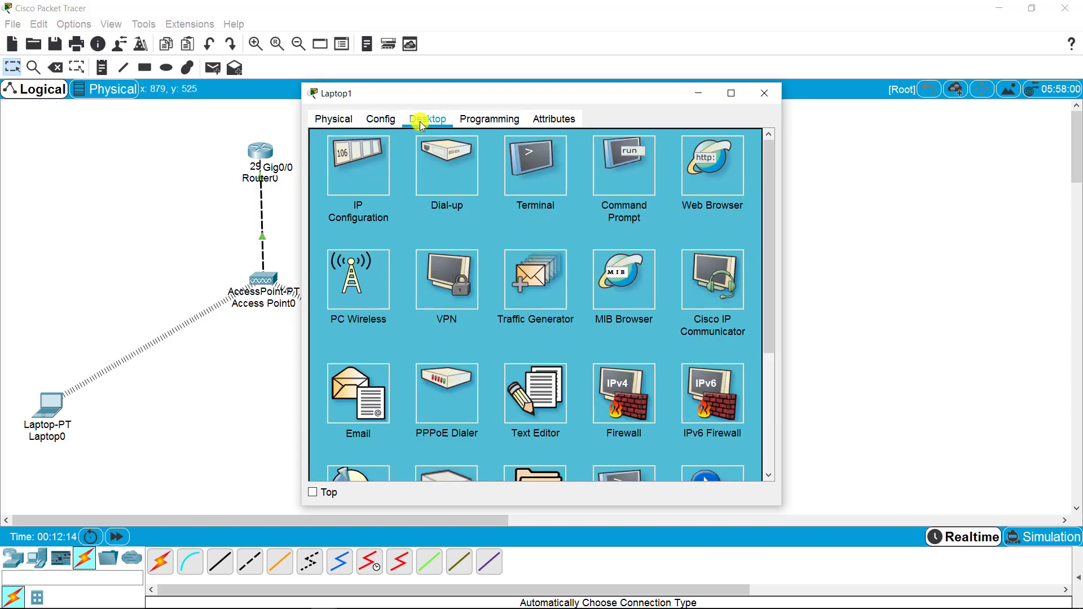
{"action": "left_click", "coordinate": [364, 161]}
{"action": "left_click", "coordinate": [473, 194]}
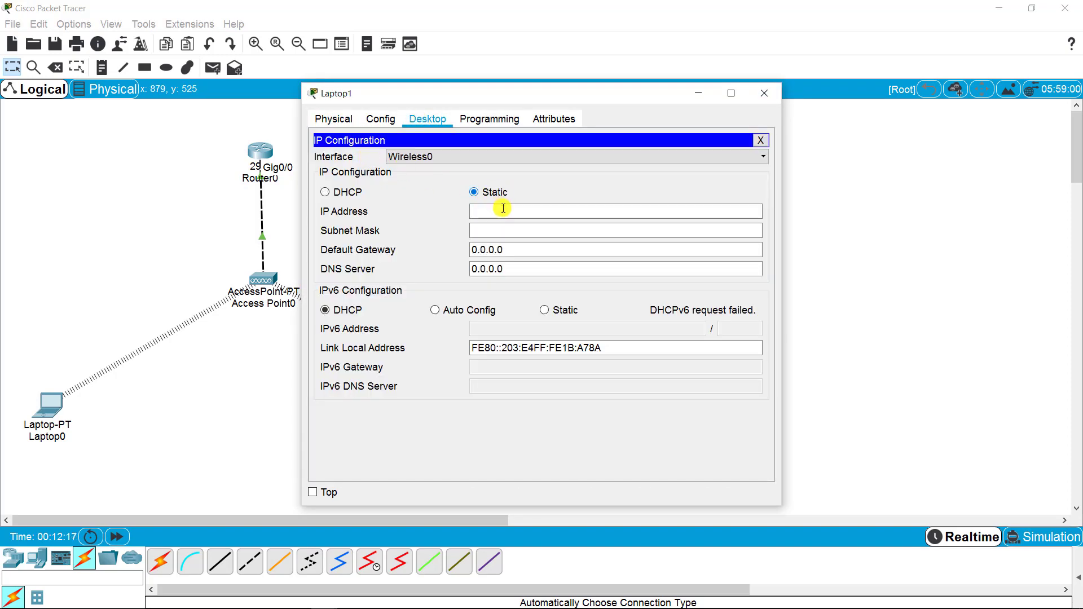
{"action": "type", "text": "10.1.1.2"}
{"action": "key", "text": "Tab"}
{"action": "key", "text": "Tab"}
{"action": "type", "text": "10.1.1"}
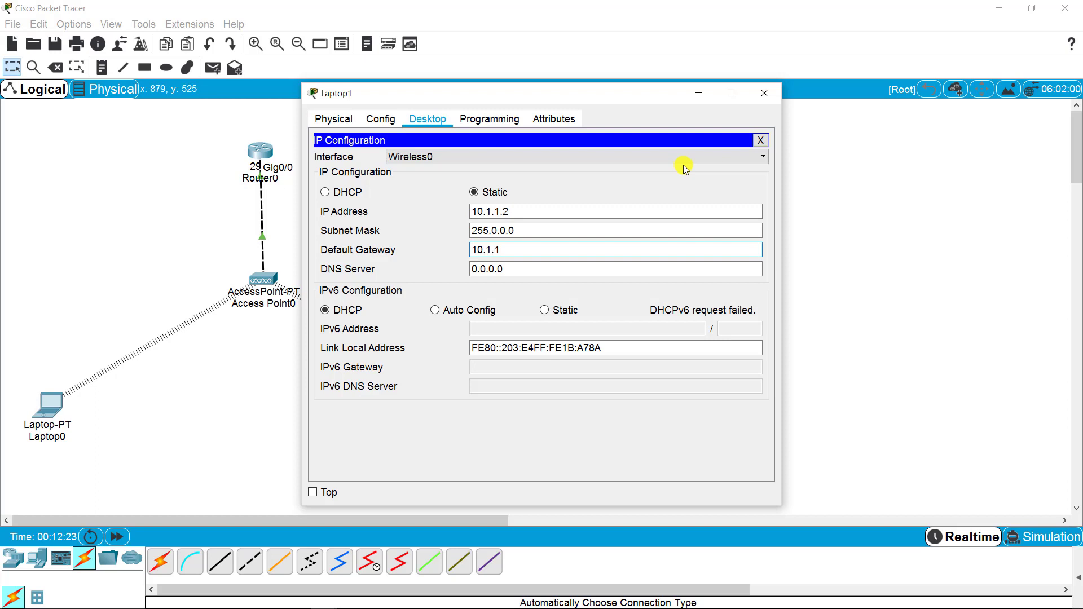
{"action": "type", "text": ".254"}
{"action": "left_click", "coordinate": [762, 93]}
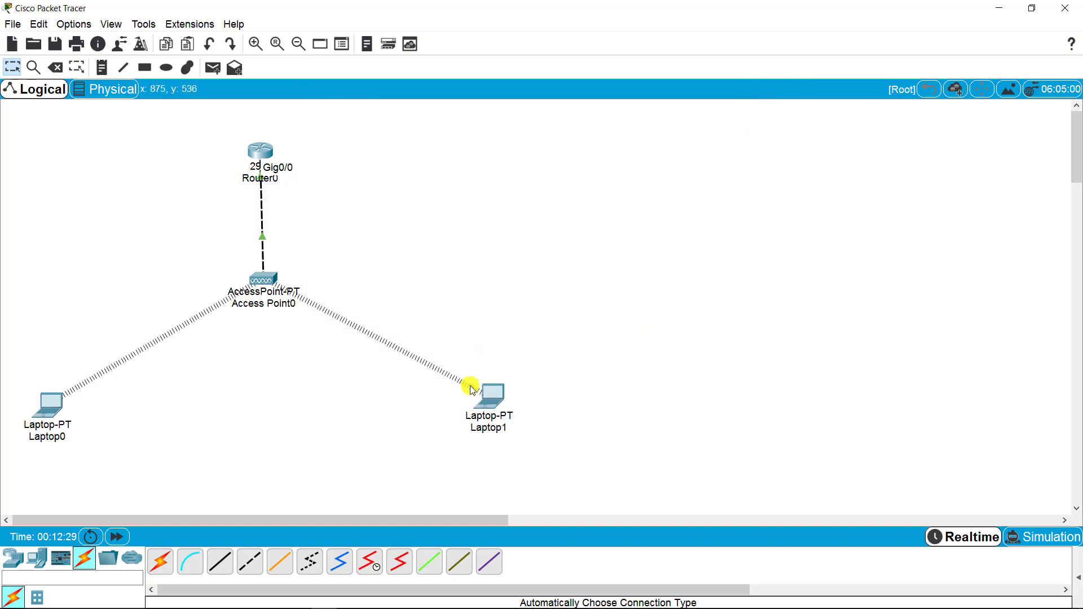
Ping 10.1.1.254 from Laptop1's command prompt and confirm all four replies.
{"action": "left_click", "coordinate": [504, 400]}
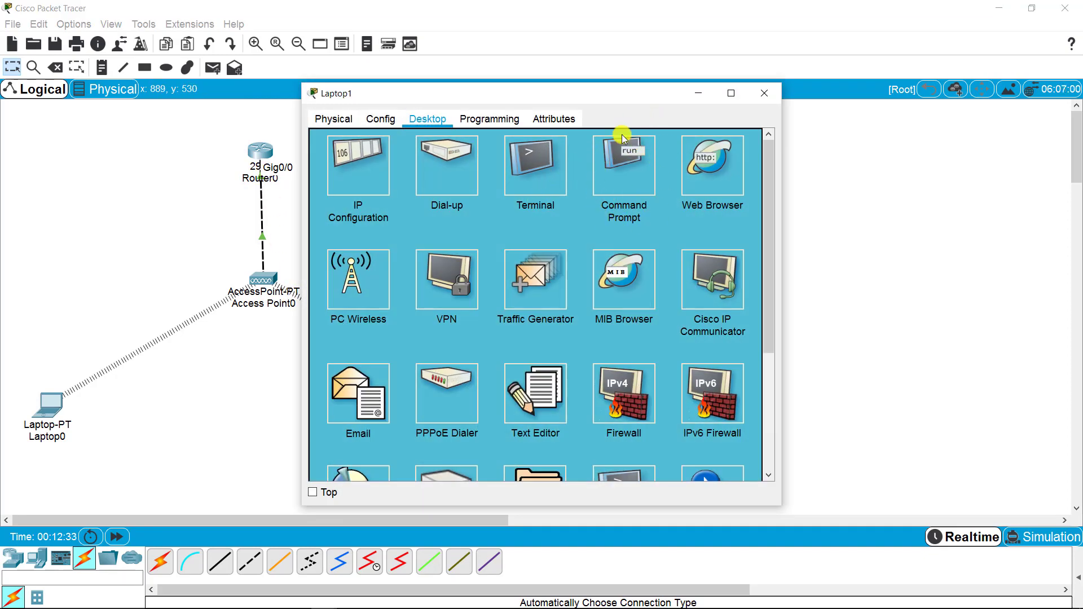
{"action": "left_click", "coordinate": [631, 168]}
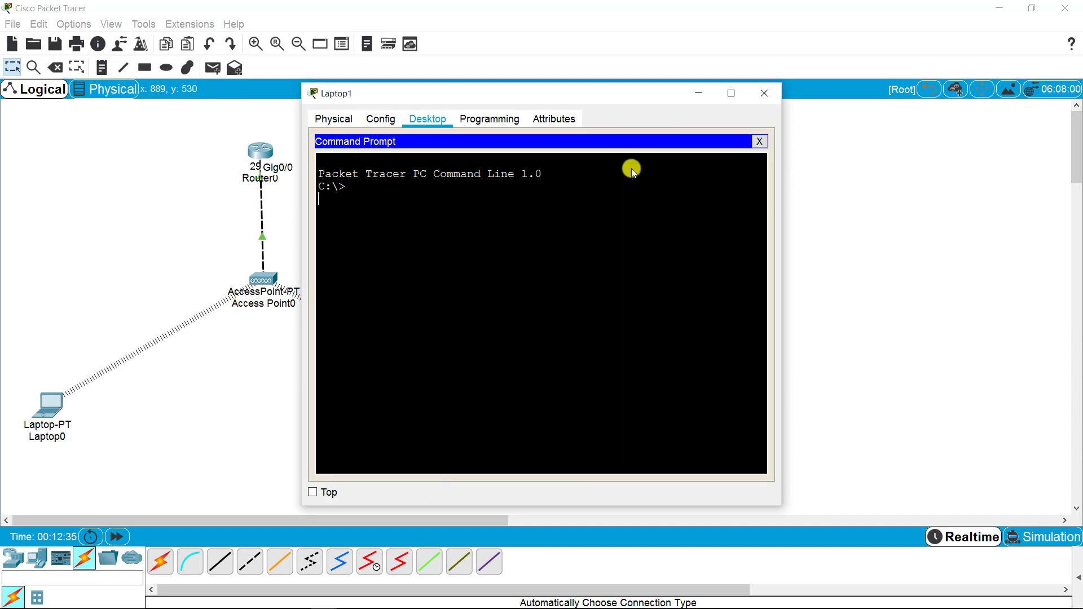
{"action": "left_click_drag", "start_coordinate": [614, 97], "coordinate": [902, 90]}
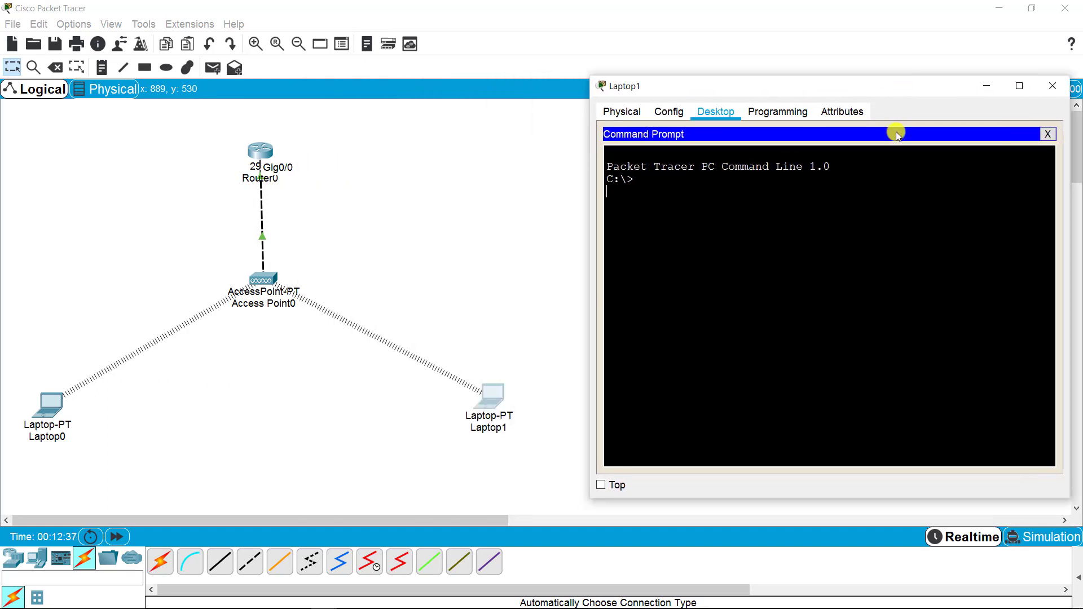
{"action": "type", "text": "ping"}
{"action": "key", "text": "Return"}
{"action": "key", "text": "Return"}
{"action": "key", "text": "Return"}
{"action": "type", "text": "ping 10."}
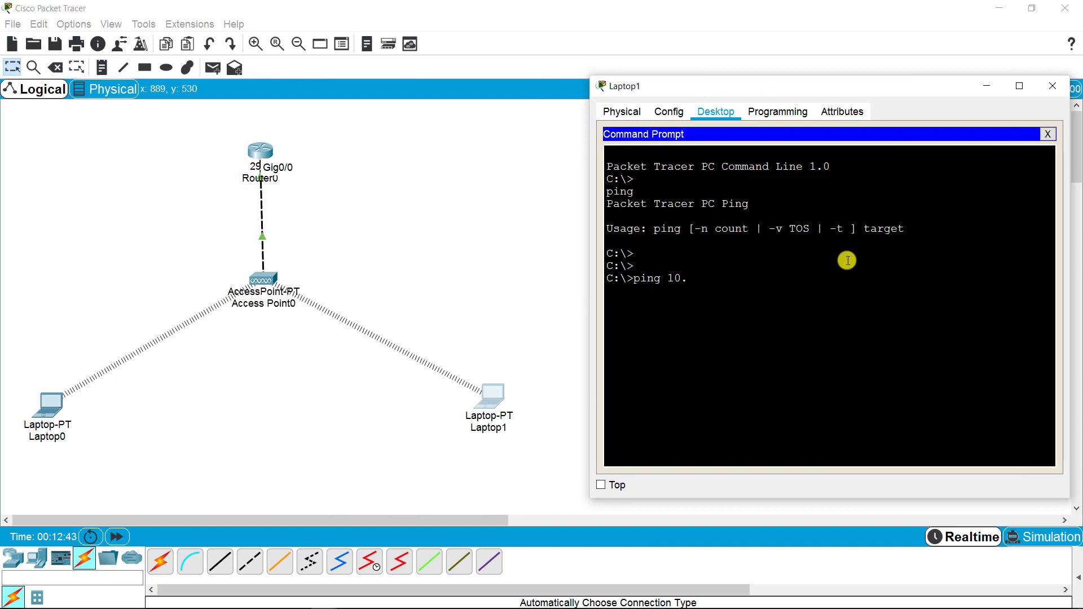
{"action": "type", "text": "1.1.254"}
{"action": "key", "text": "Return"}
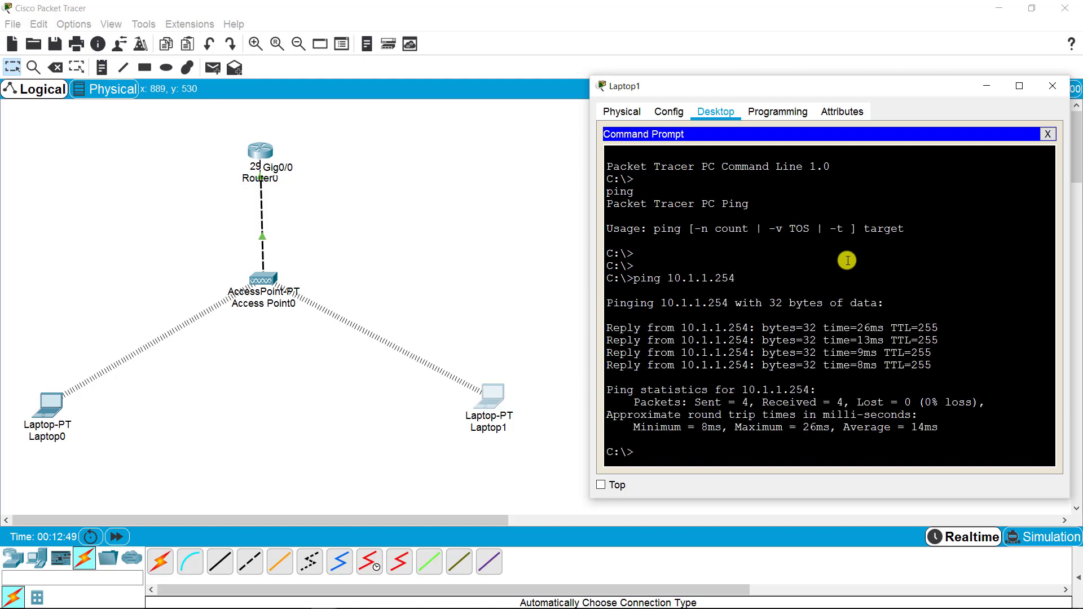
{"action": "left_click_drag", "start_coordinate": [939, 365], "coordinate": [507, 334]}
{"action": "left_click", "coordinate": [750, 336]}
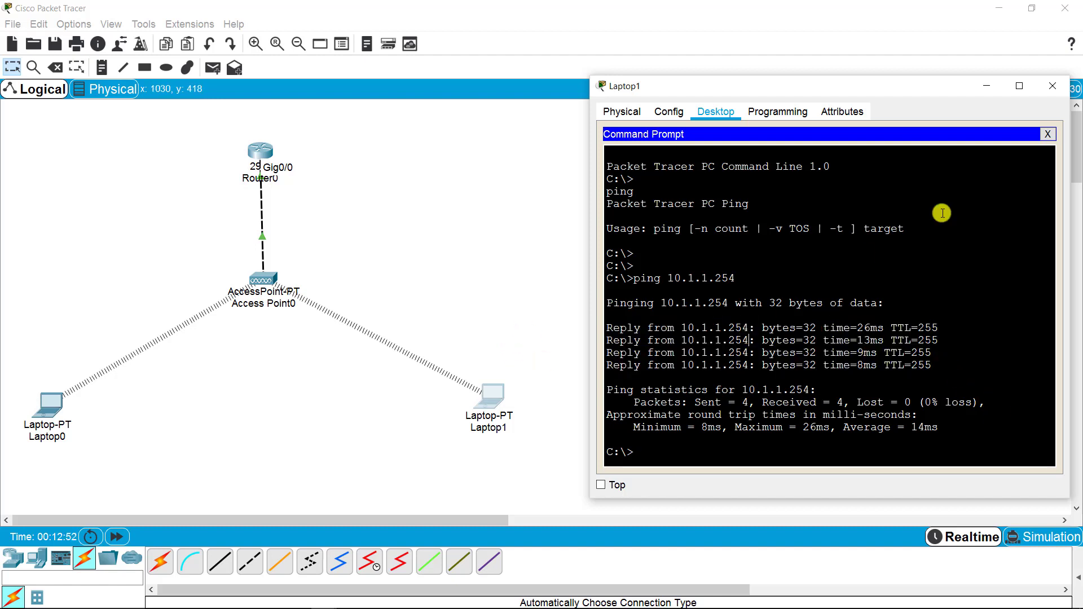
{"action": "left_click", "coordinate": [1058, 90]}
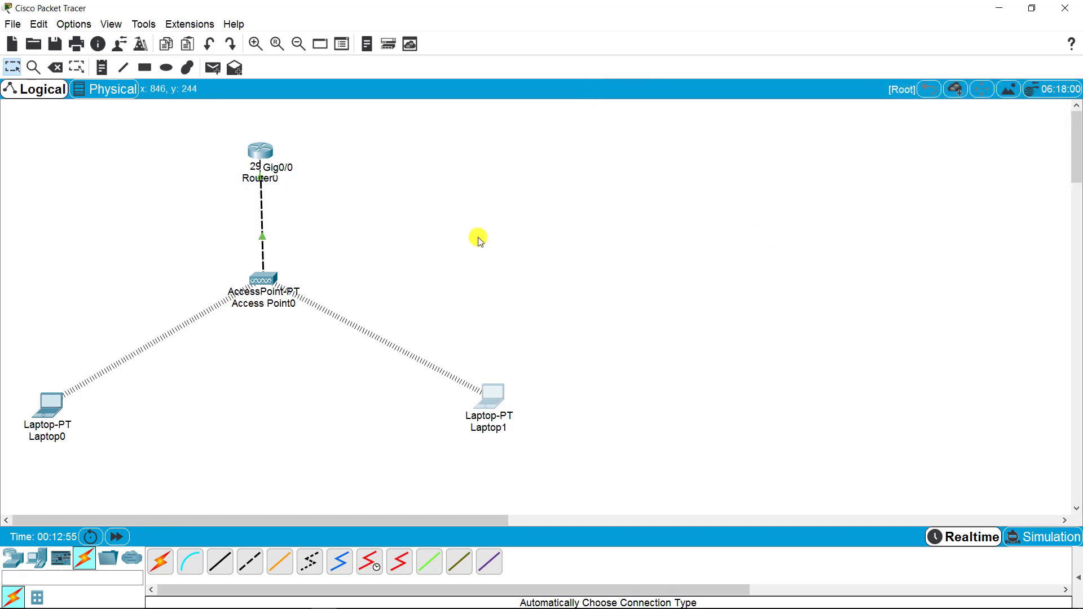
Set Router0's IP domain name to abcd from its CLI.
{"action": "left_click", "coordinate": [265, 151]}
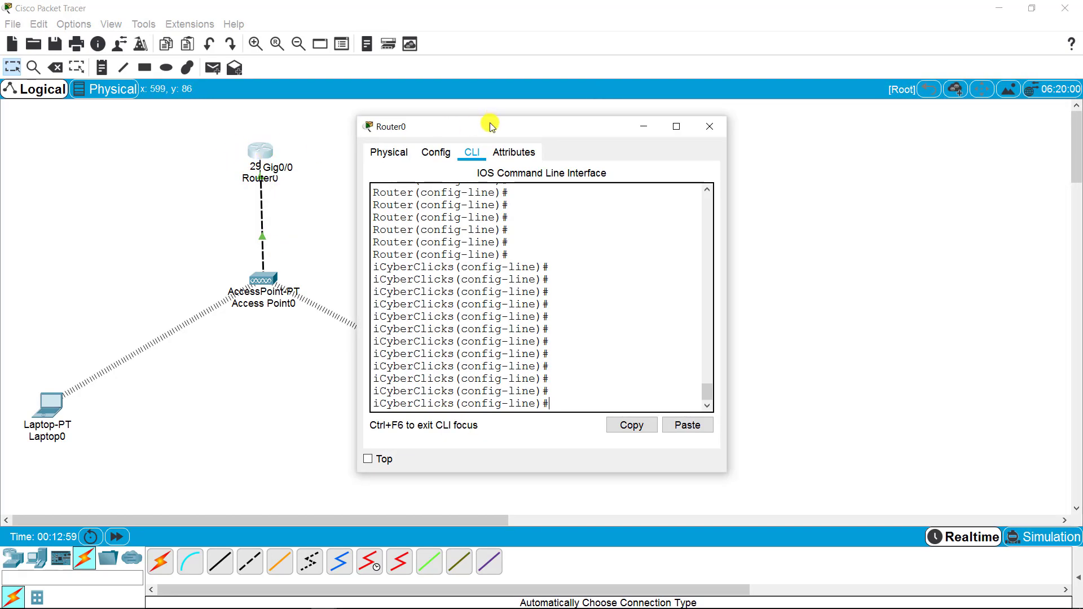
{"action": "left_click_drag", "start_coordinate": [491, 126], "coordinate": [709, 114]}
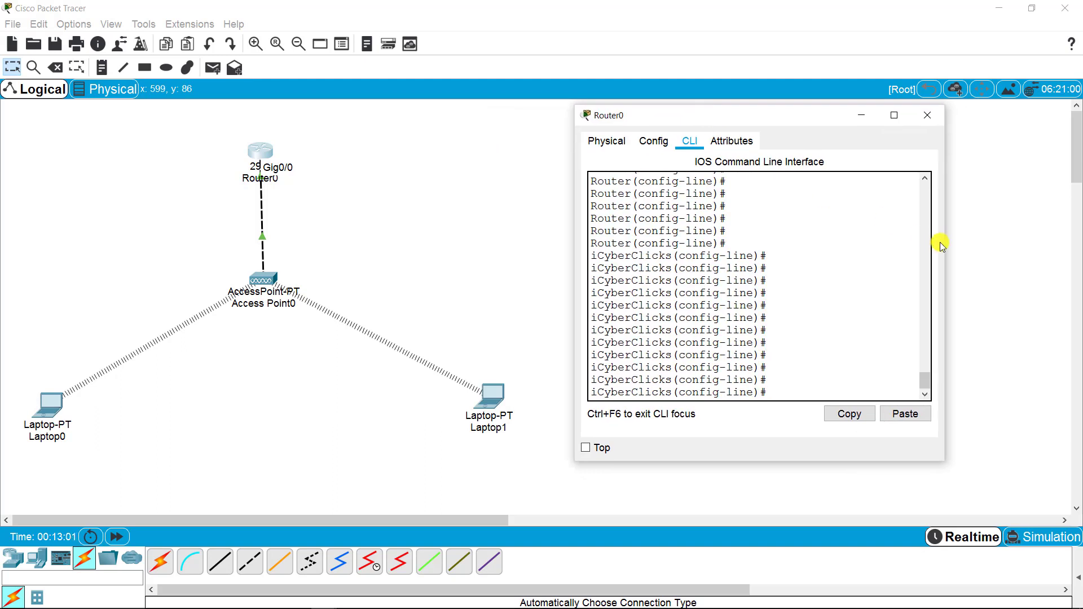
{"action": "left_click_drag", "start_coordinate": [943, 243], "coordinate": [994, 243]}
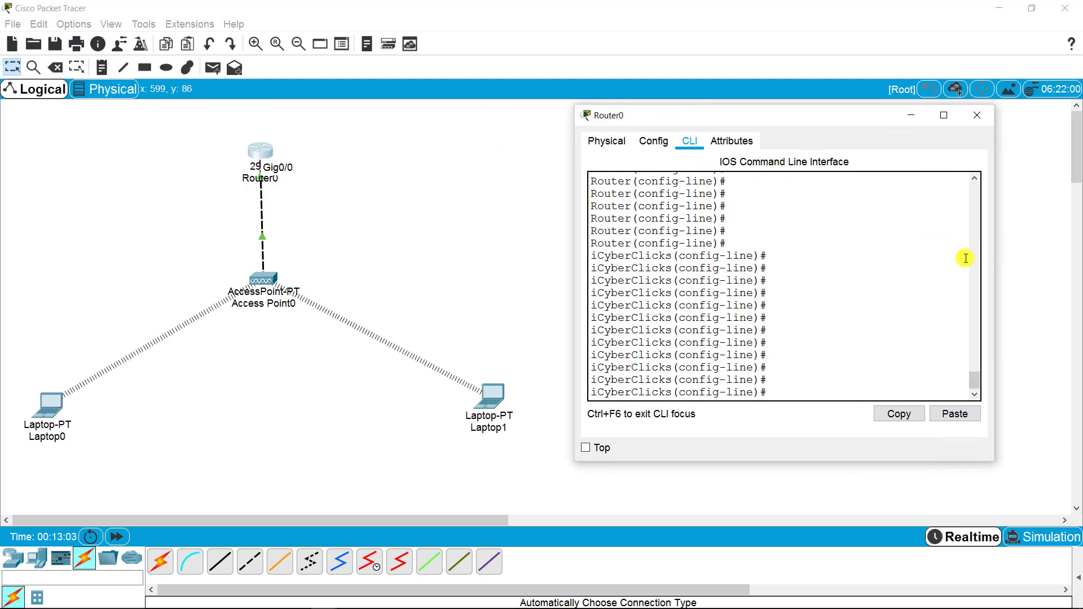
{"action": "key", "text": "Return"}
{"action": "key", "text": "Return"}
{"action": "key", "text": "Return"}
{"action": "key", "text": "Return"}
{"action": "key", "text": "Return"}
{"action": "key", "text": "Return"}
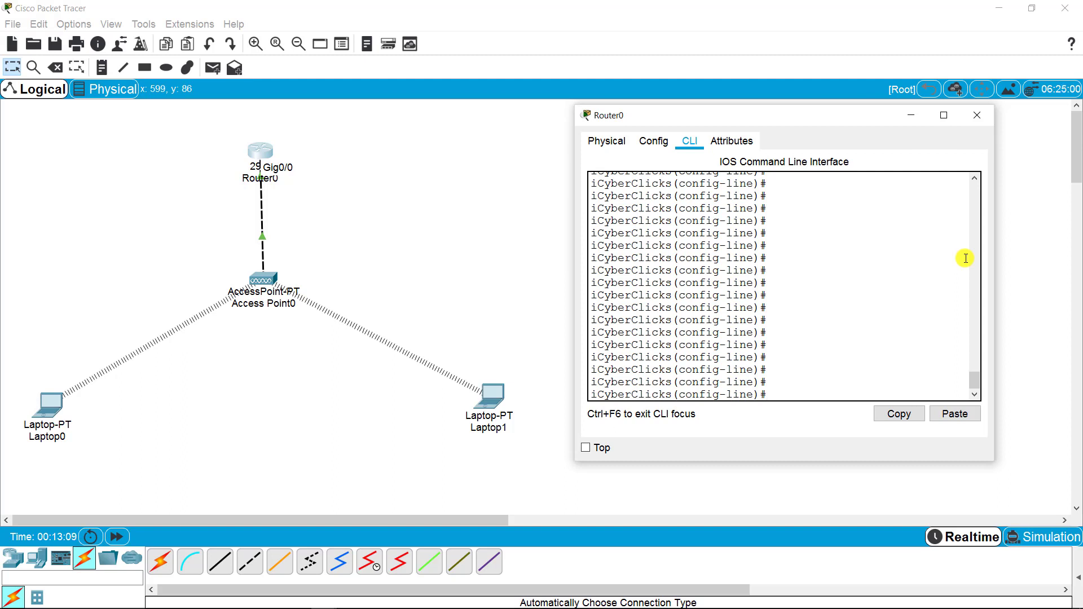
{"action": "type", "text": "ip domain name abcd"}
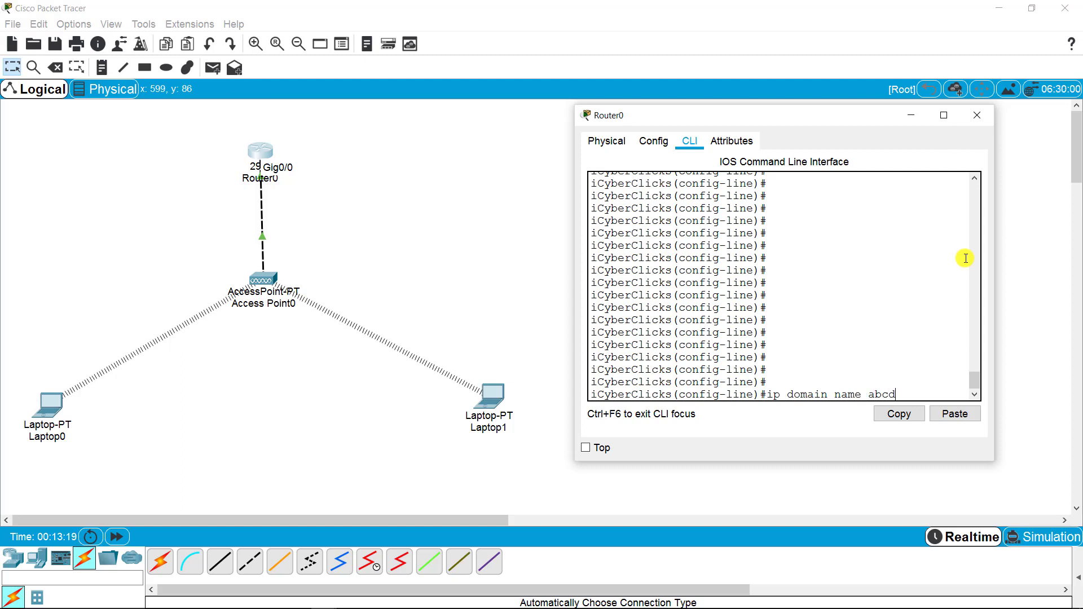
{"action": "key", "text": "Return"}
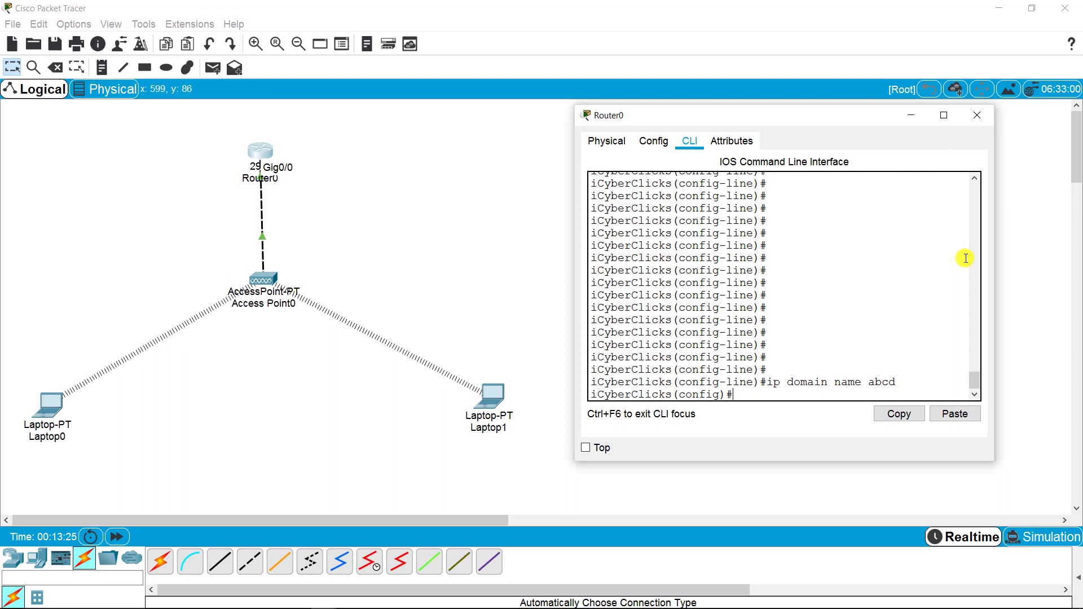
Create a local username with a password on Router0.
{"action": "type", "text": "username c"}
{"action": "type", "text": "isco password cisco"}
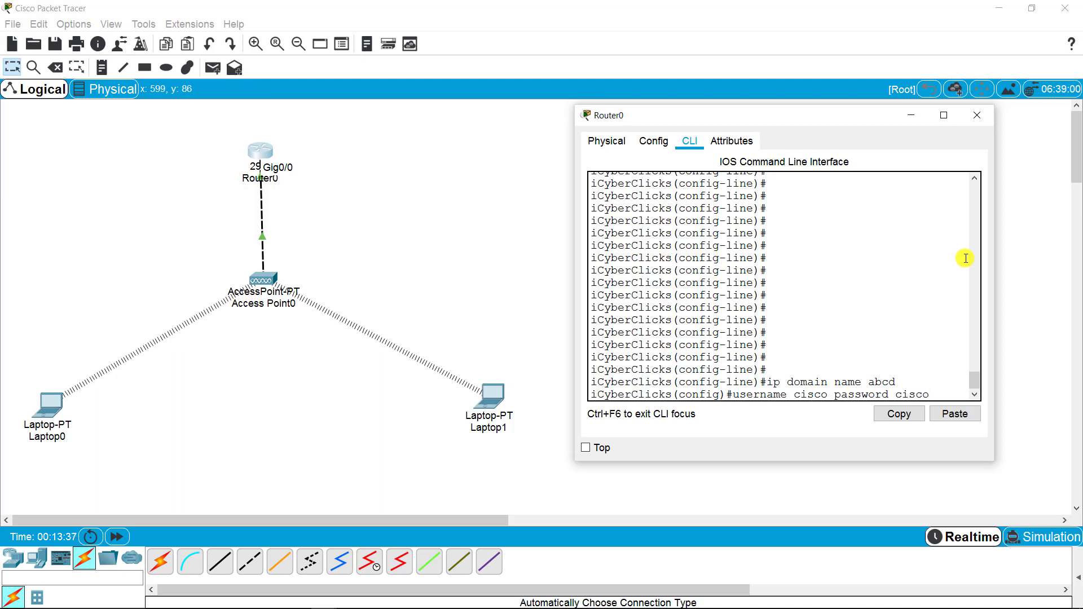
{"action": "key", "text": "Return"}
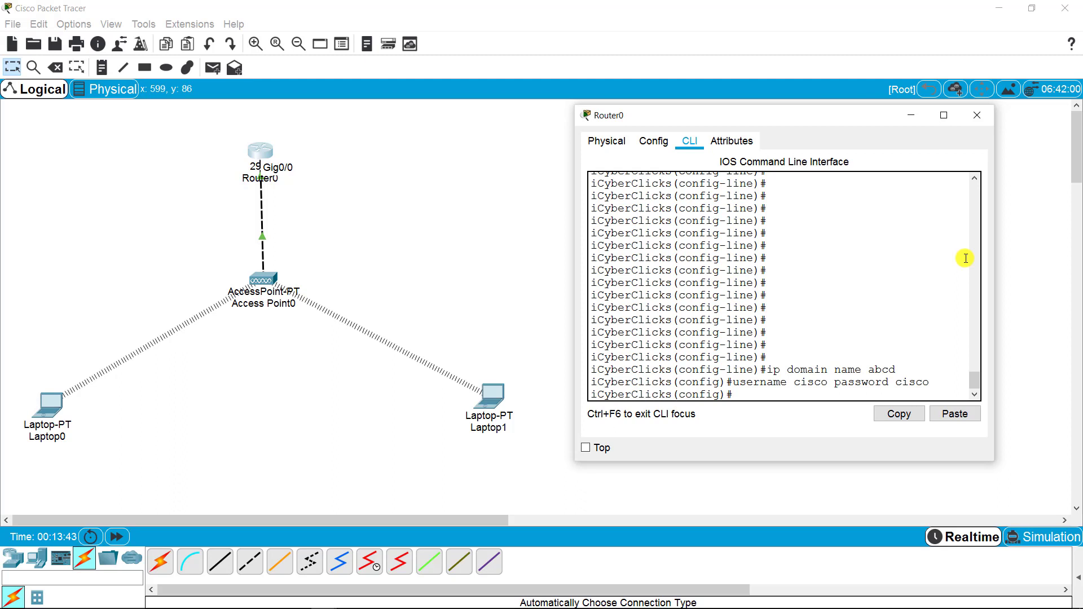
Run 'crypto key generate rsa' on Router0.
{"action": "type", "text": "crypto"}
{"action": "key", "text": "Tab"}
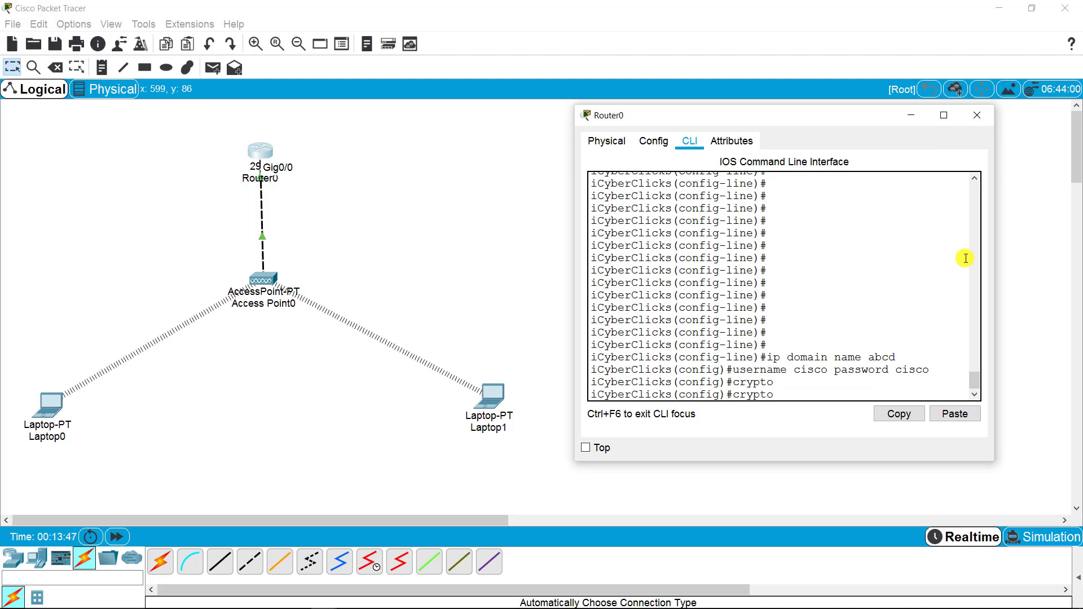
{"action": "type", "text": "key ge"}
{"action": "key", "text": "Tab"}
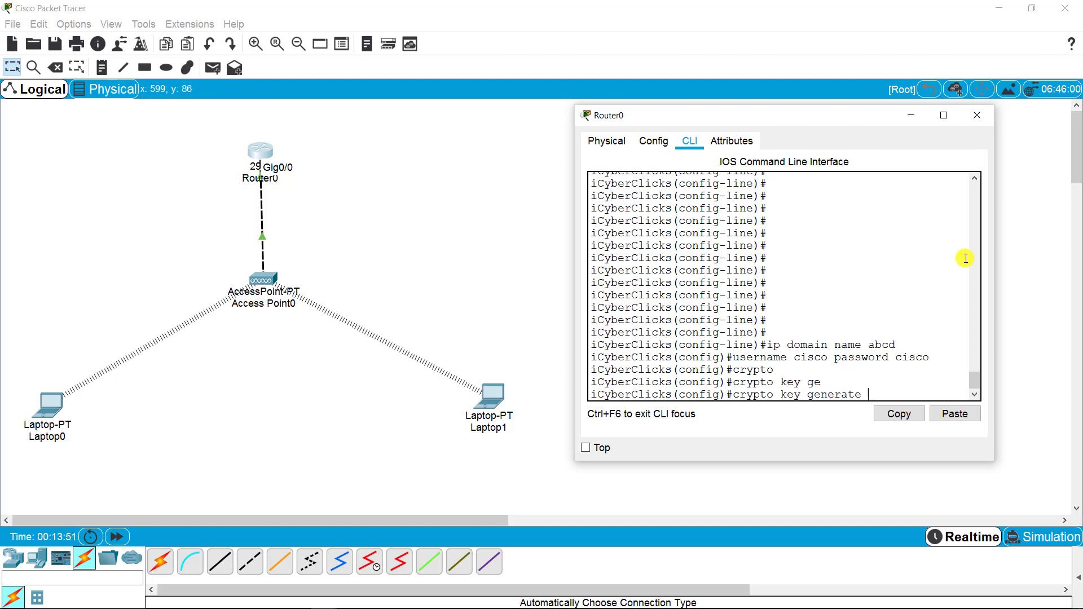
{"action": "type", "text": "rsa"}
{"action": "key", "text": "Return"}
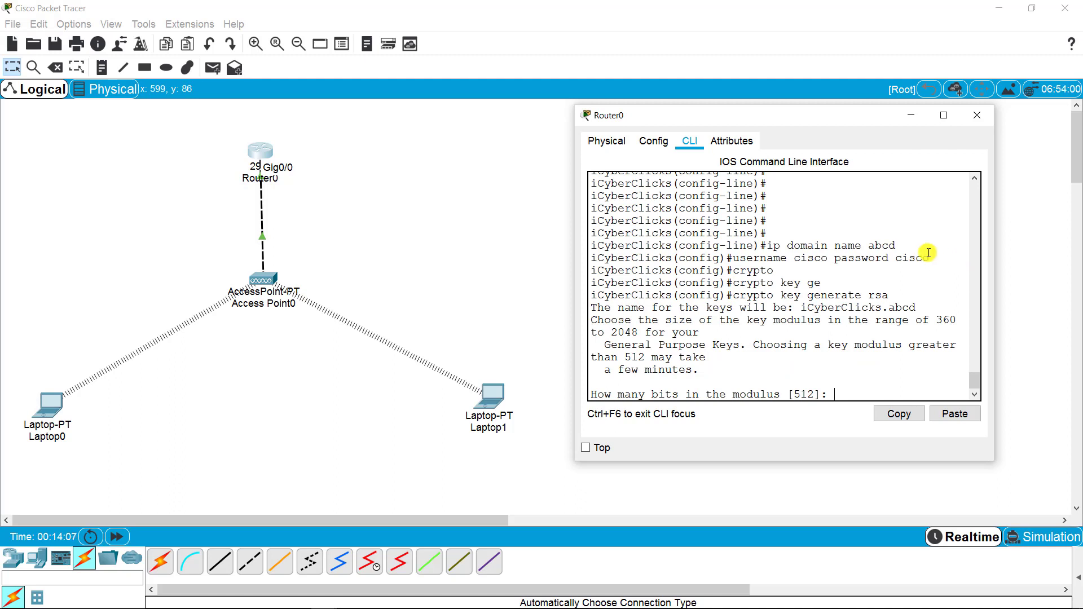
{"action": "left_click_drag", "start_coordinate": [755, 345], "coordinate": [902, 345]}
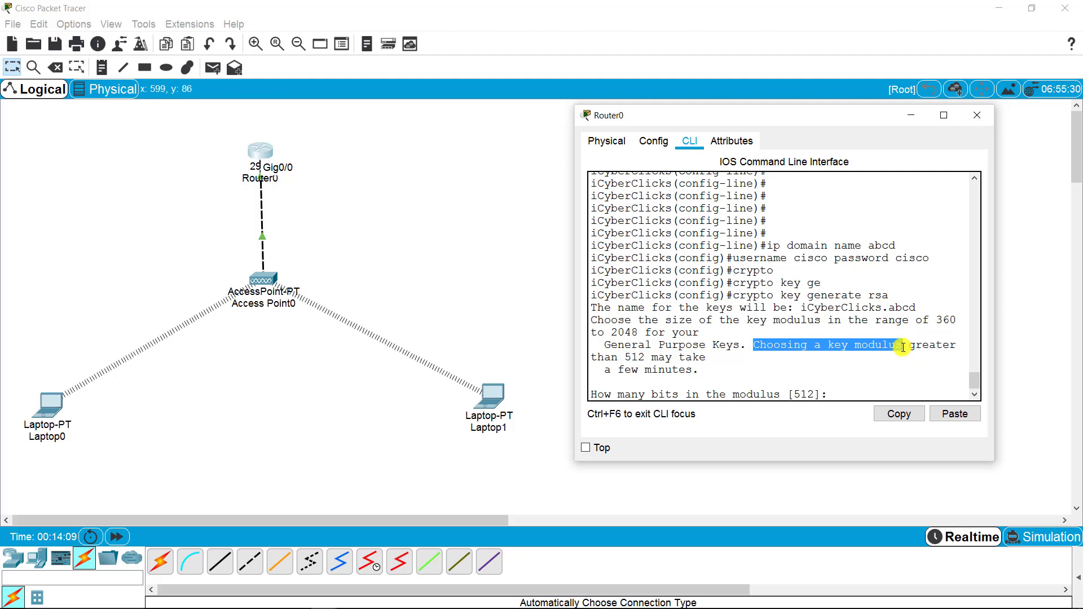
{"action": "left_click", "coordinate": [855, 398]}
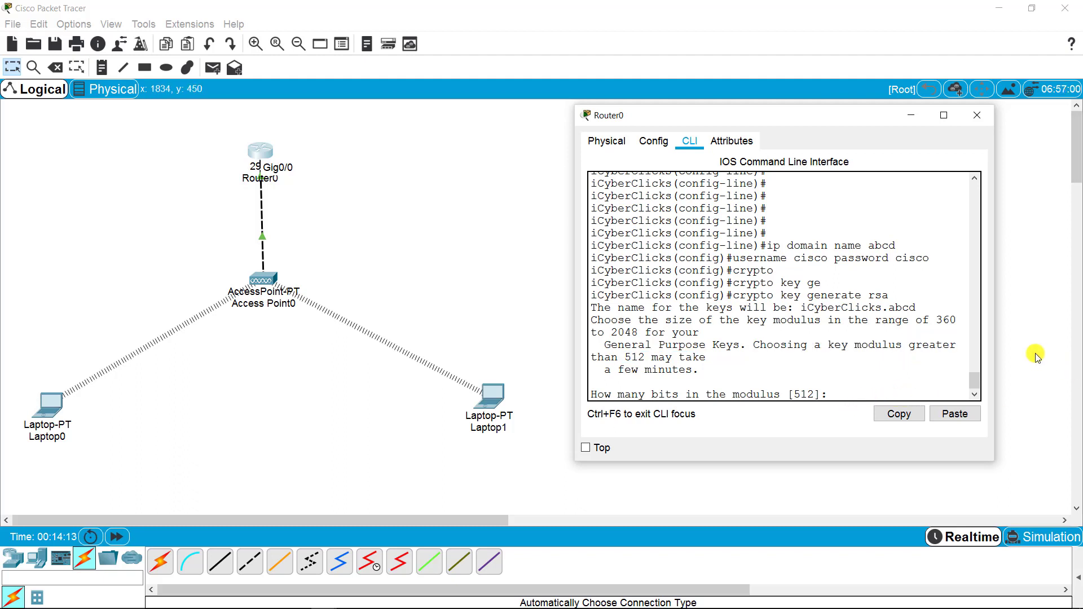
Choose a 1024-bit key modulus and confirm the SSH 1.99 enabled message.
{"action": "type", "text": "1024"}
{"action": "key", "text": "Return"}
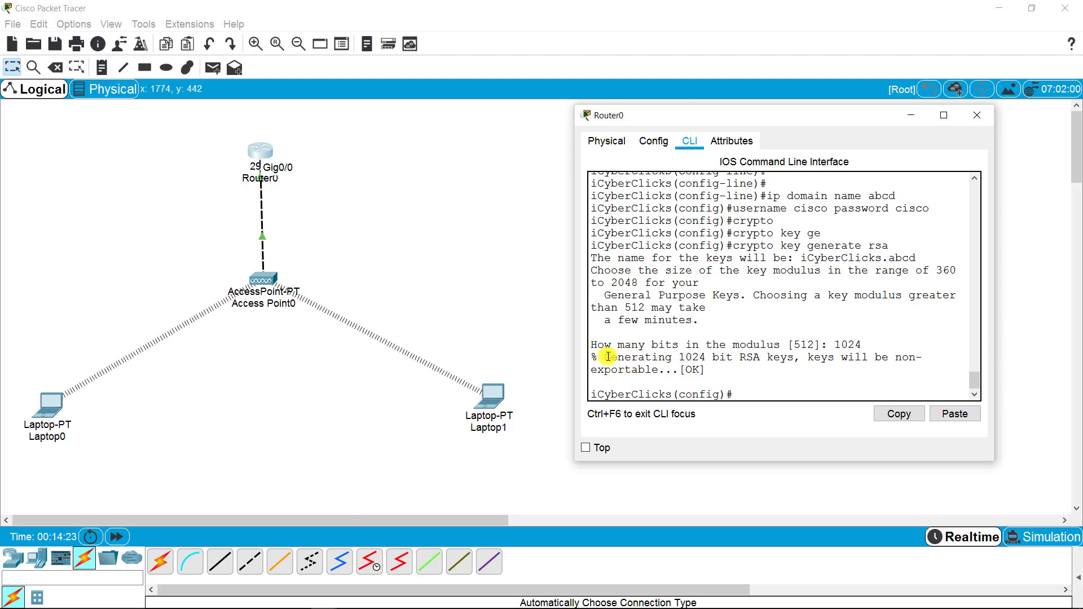
{"action": "left_click_drag", "start_coordinate": [603, 357], "coordinate": [798, 357]}
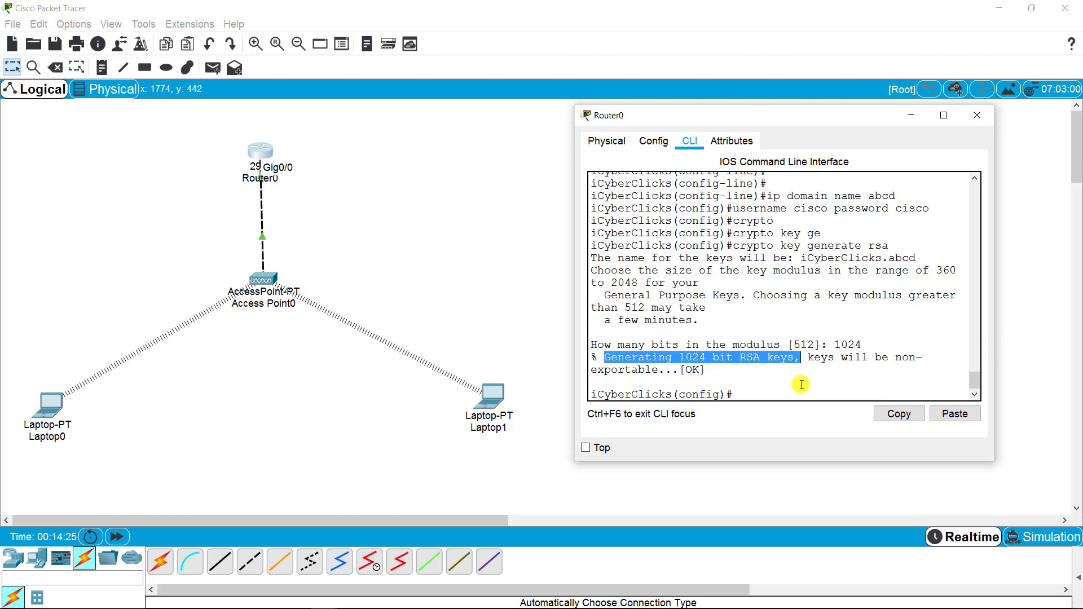
{"action": "left_click", "coordinate": [817, 363]}
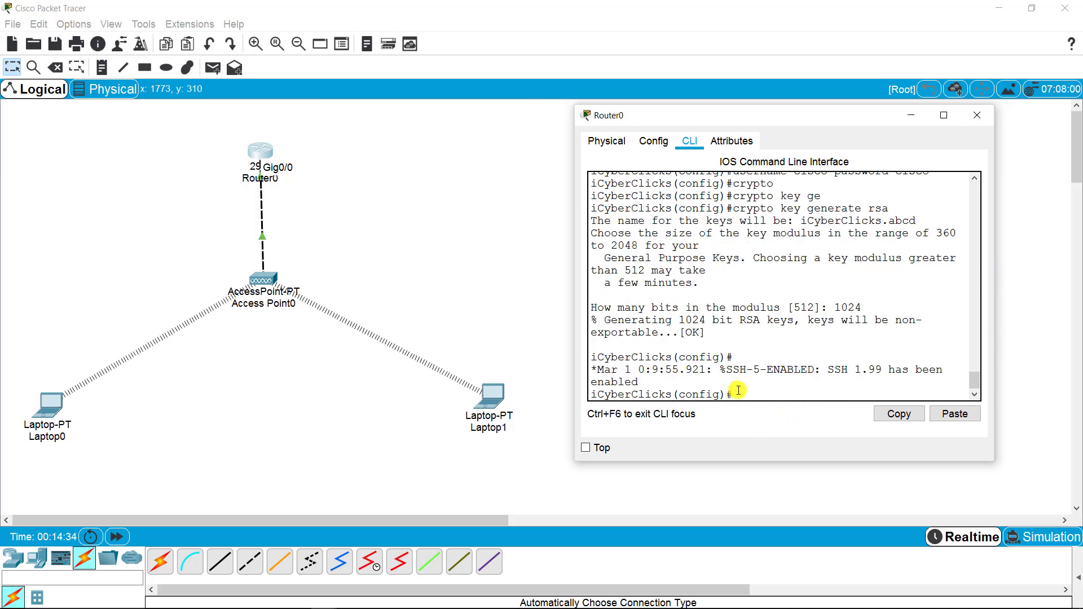
{"action": "left_click_drag", "start_coordinate": [726, 370], "coordinate": [640, 383]}
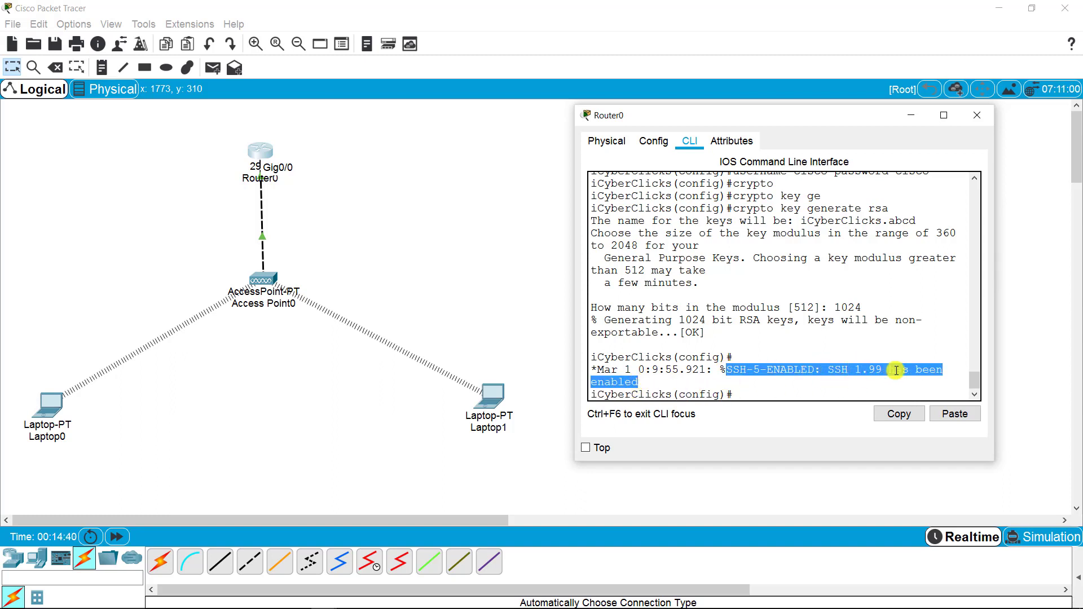
{"action": "left_click_drag", "start_coordinate": [996, 299], "coordinate": [1034, 291]}
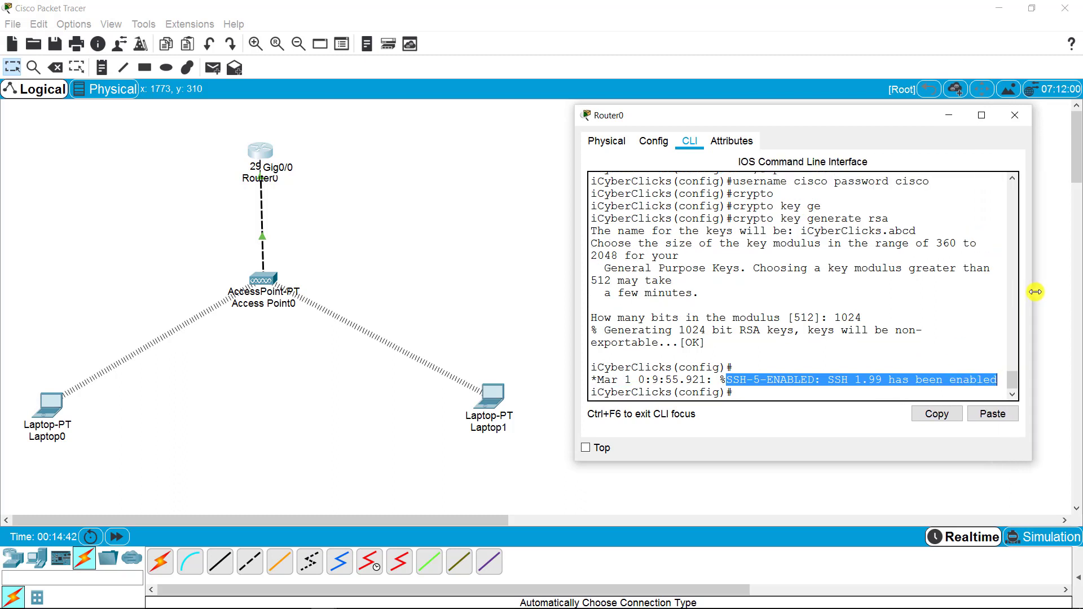
Restrict Router0's VTY lines 0–4 to SSH with 'transport input ssh'.
{"action": "left_click", "coordinate": [779, 389]}
{"action": "key", "text": "Return"}
{"action": "key", "text": "Return"}
{"action": "key", "text": "Return"}
{"action": "key", "text": "Return"}
{"action": "key", "text": "Return"}
{"action": "key", "text": "Return"}
{"action": "key", "text": "Return"}
{"action": "key", "text": "Return"}
{"action": "key", "text": "Return"}
{"action": "key", "text": "Return"}
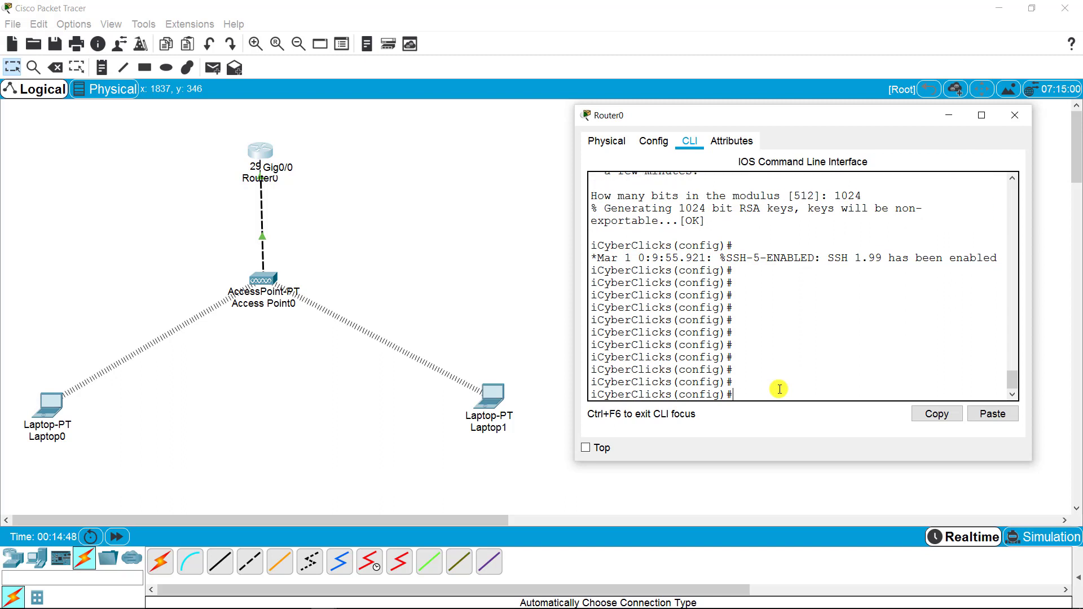
{"action": "type", "text": "line vty 0 4"}
{"action": "key", "text": "Return"}
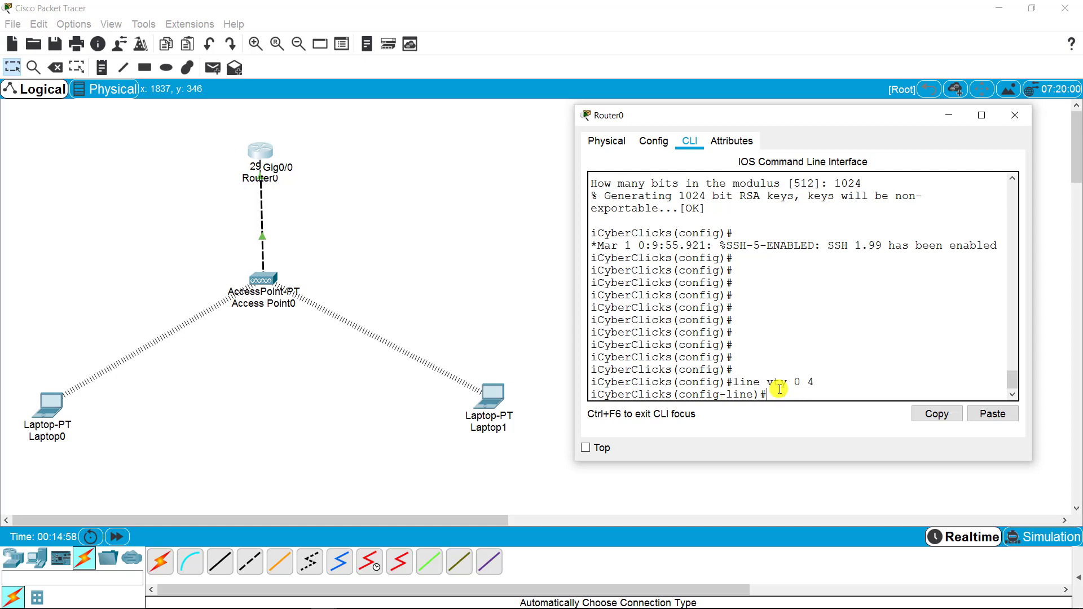
{"action": "type", "text": "tra"}
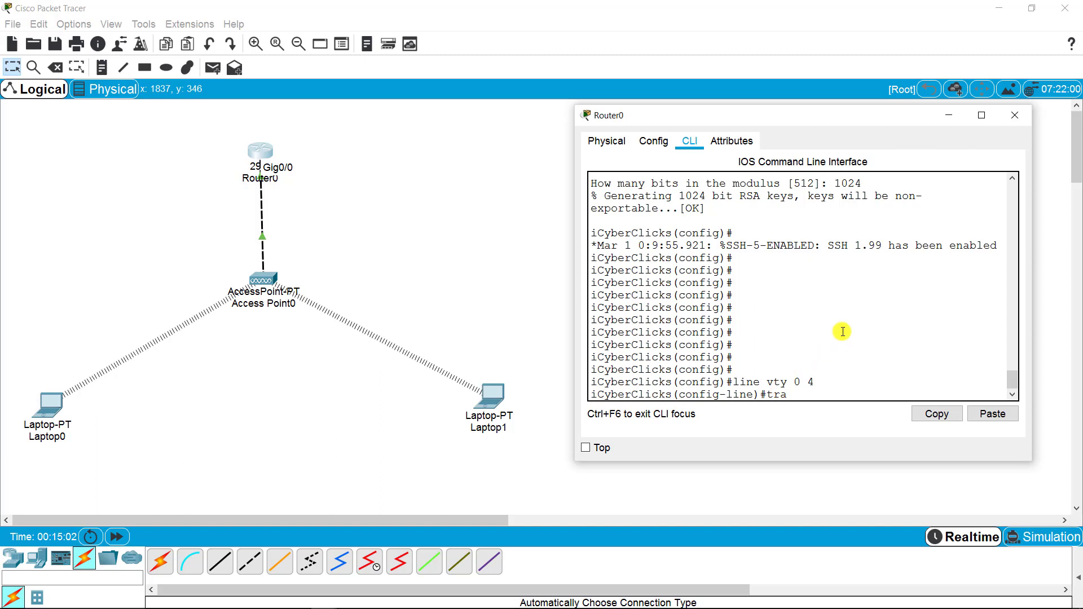
{"action": "type", "text": "nsport"}
{"action": "type", "text": "input ssh"}
{"action": "key", "text": "Return"}
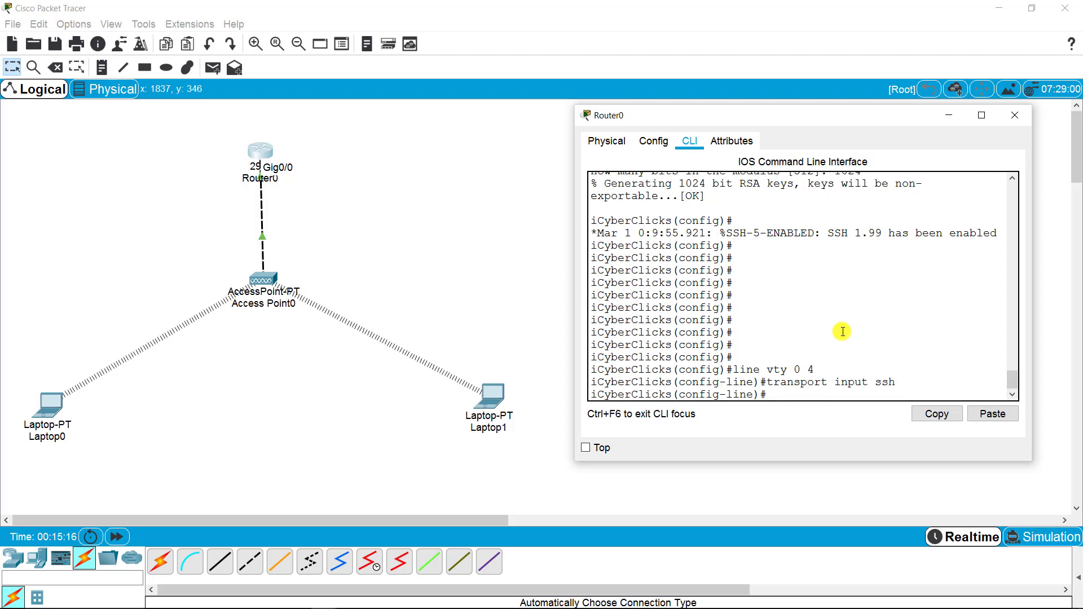
Make the VTY lines authenticate against the local user account with 'login local'.
{"action": "type", "text": "login local"}
{"action": "double_click", "coordinate": [824, 395]}
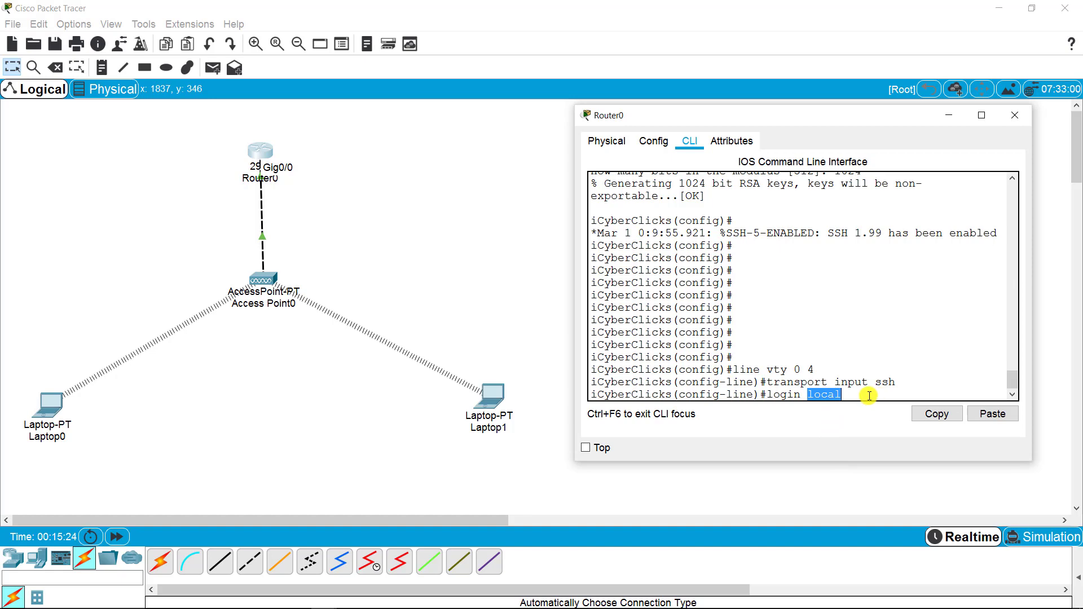
{"action": "left_click", "coordinate": [874, 396]}
{"action": "scroll", "coordinate": [871, 396], "scroll_direction": "up", "scroll_amount": 2}
{"action": "scroll", "coordinate": [870, 396], "scroll_direction": "up", "scroll_amount": 3}
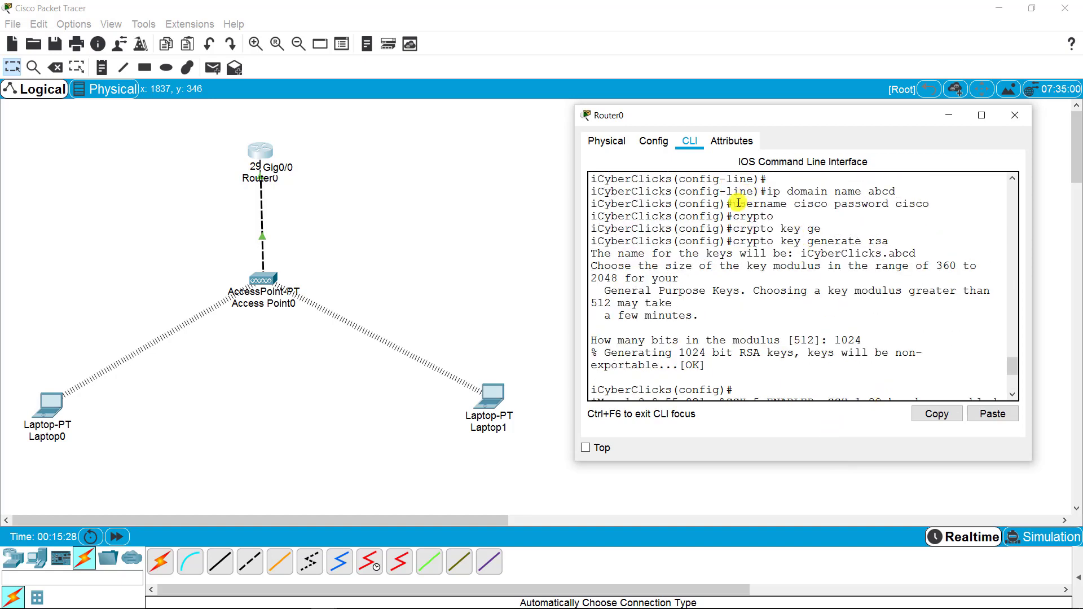
{"action": "left_click_drag", "start_coordinate": [740, 204], "coordinate": [931, 207]}
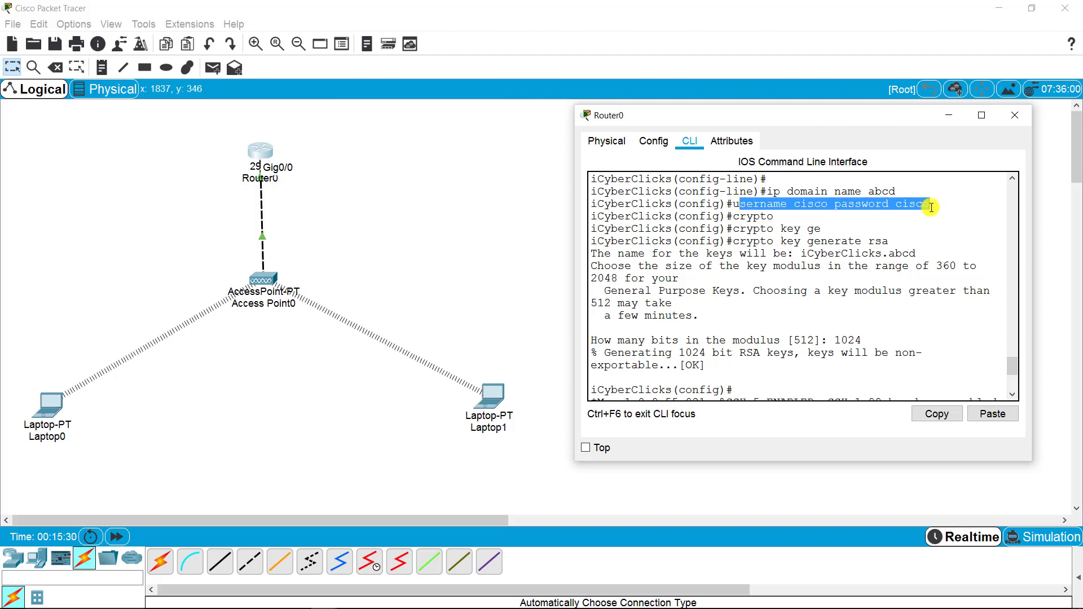
{"action": "left_click", "coordinate": [826, 208]}
{"action": "scroll", "coordinate": [840, 225], "scroll_direction": "down", "scroll_amount": 4}
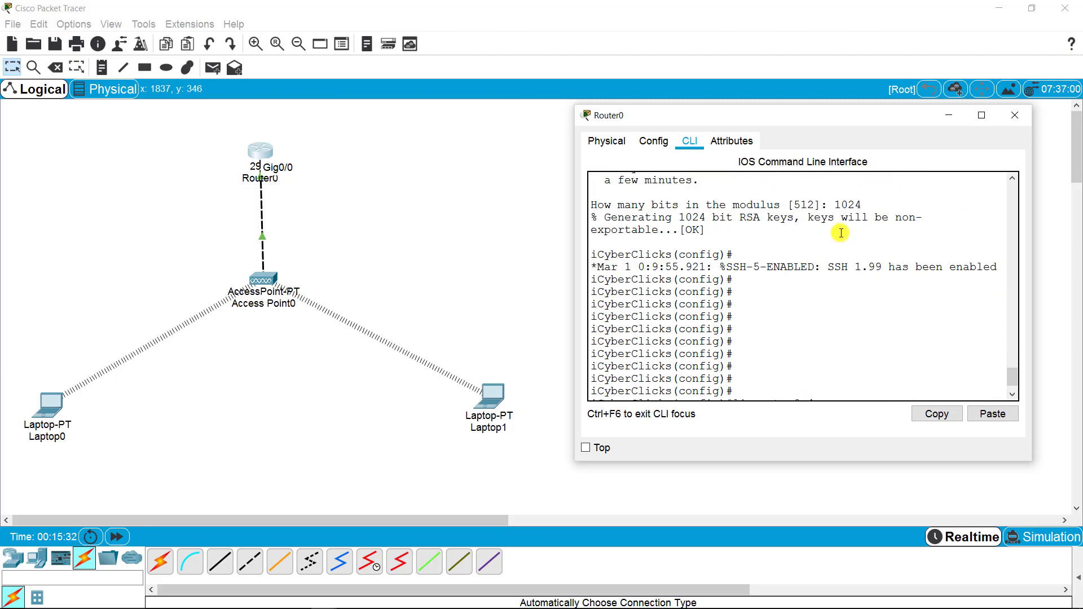
{"action": "scroll", "coordinate": [841, 232], "scroll_direction": "down", "scroll_amount": 1}
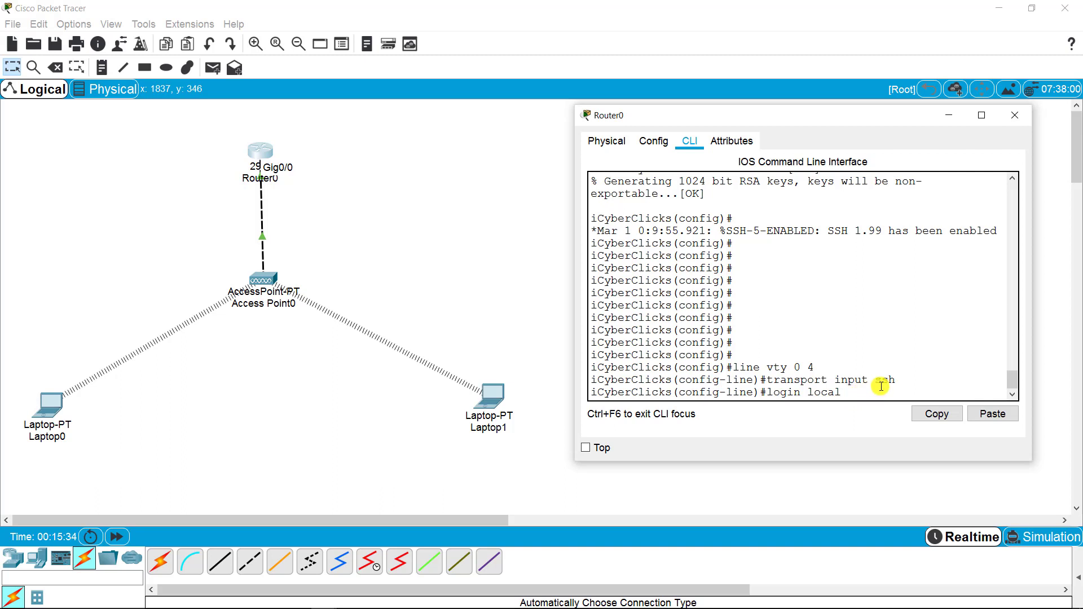
{"action": "key", "text": "Return"}
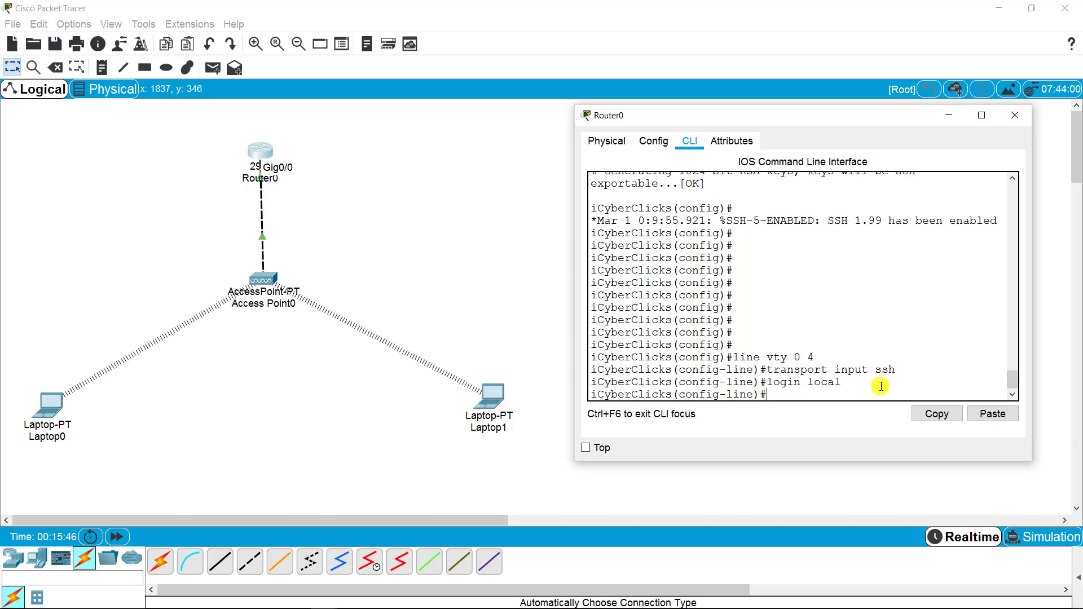
Ping 10.1.1.254 again from Laptop1's command prompt and verify four replies, 0% loss.
{"action": "left_click", "coordinate": [1014, 120]}
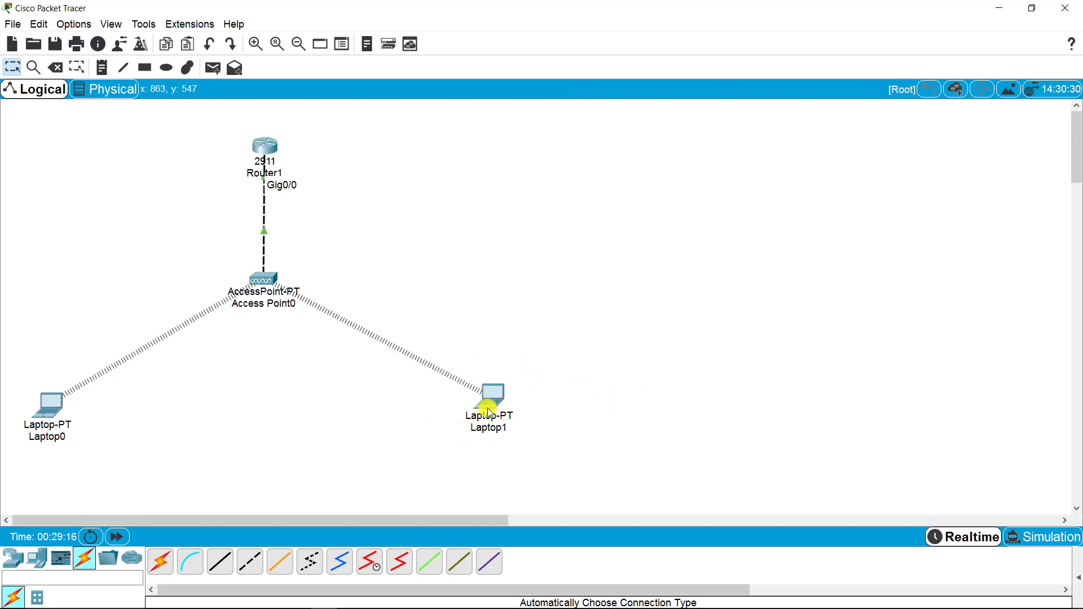
{"action": "left_click", "coordinate": [488, 411]}
{"action": "left_click_drag", "start_coordinate": [623, 95], "coordinate": [856, 66]}
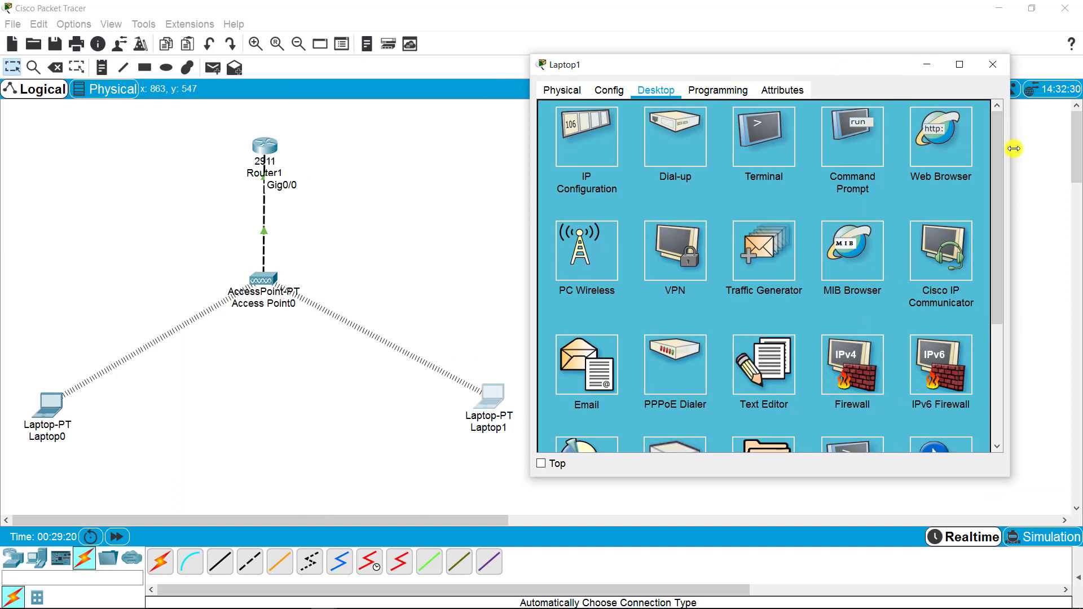
{"action": "left_click_drag", "start_coordinate": [1018, 148], "coordinate": [1048, 148]}
{"action": "left_click", "coordinate": [898, 129]}
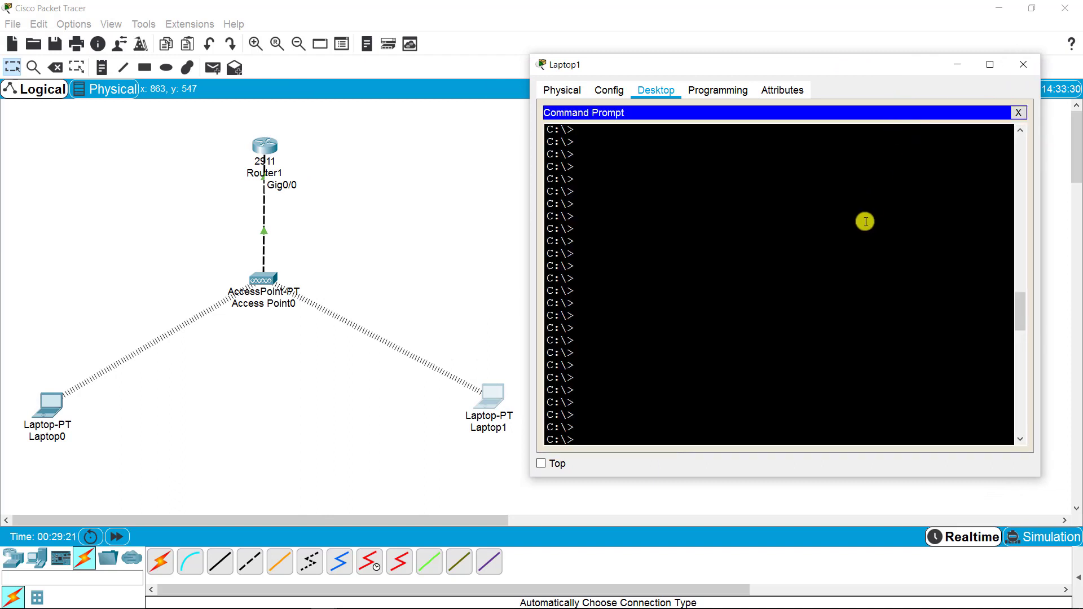
{"action": "type", "text": "p"}
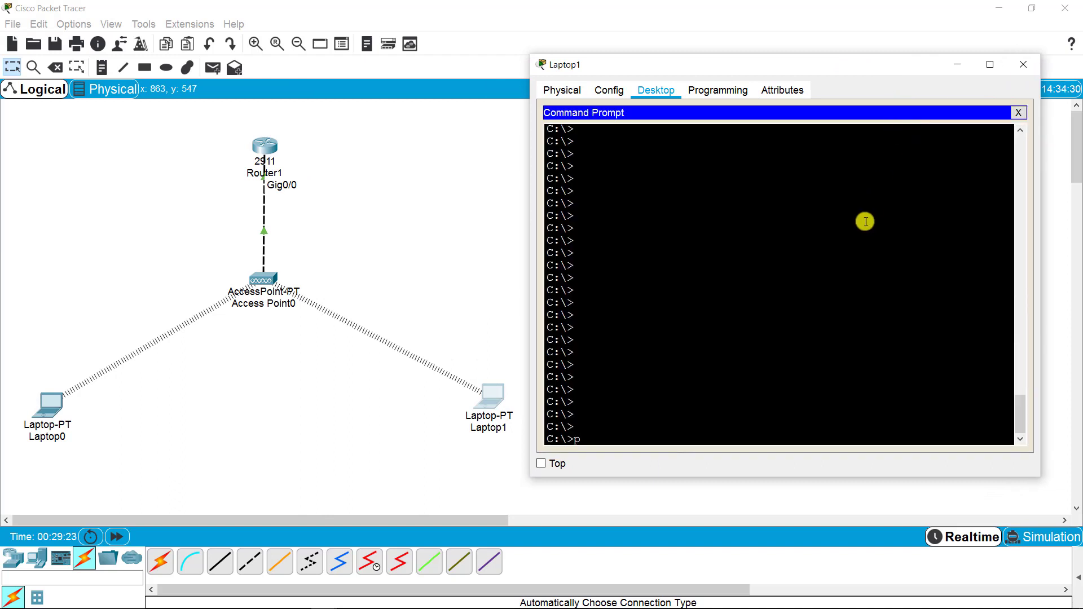
{"action": "type", "text": "ing 10.1.1.254"}
{"action": "key", "text": "Return"}
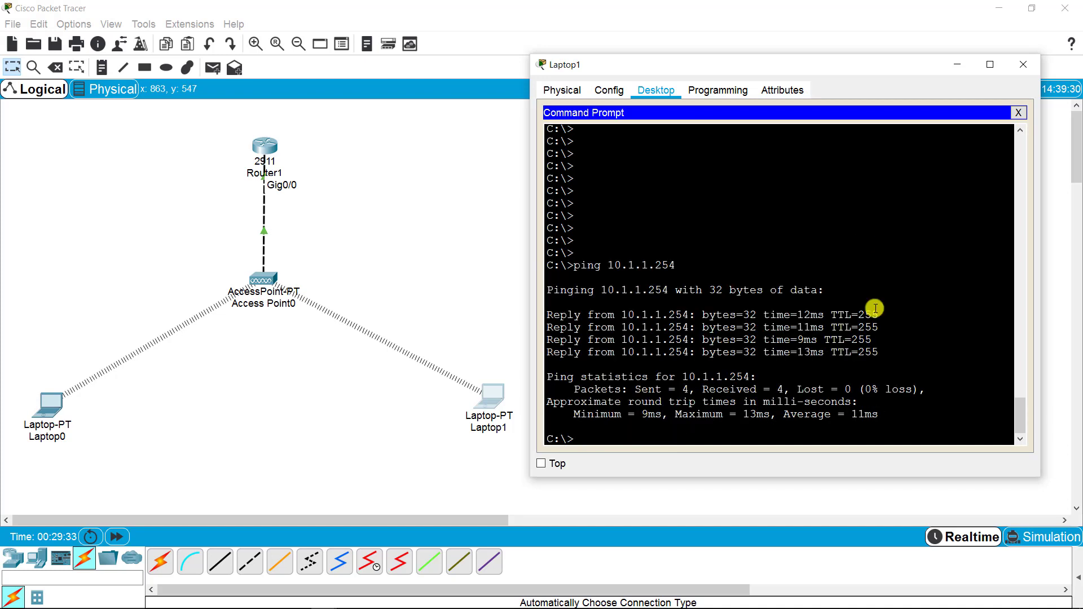
{"action": "left_click_drag", "start_coordinate": [879, 355], "coordinate": [554, 316]}
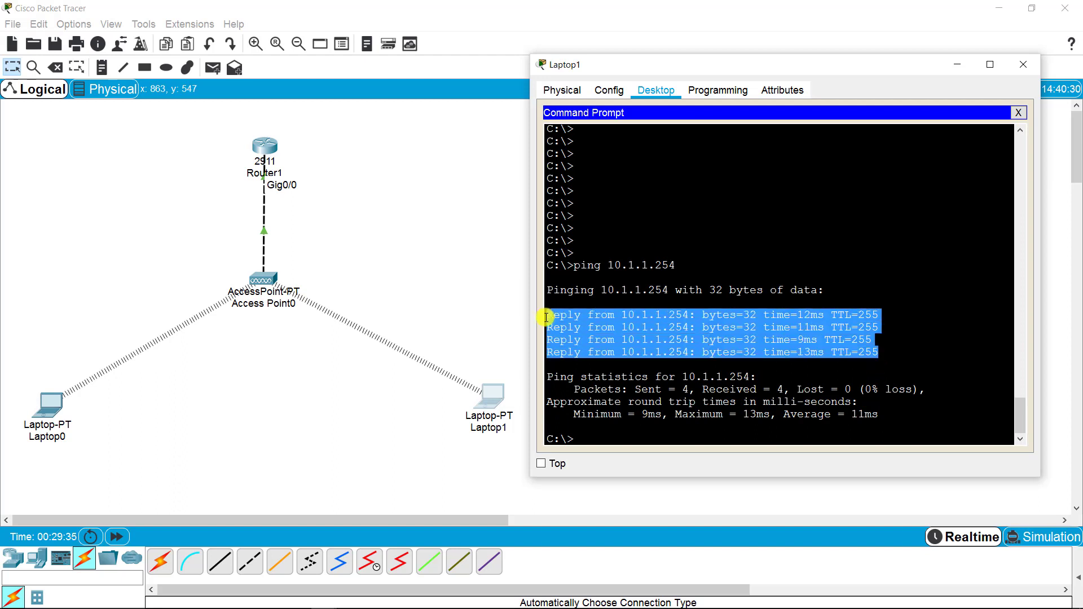
{"action": "left_click", "coordinate": [569, 327]}
{"action": "key", "text": "Return"}
{"action": "key", "text": "Return"}
{"action": "key", "text": "Return"}
{"action": "key", "text": "Return"}
{"action": "key", "text": "Return"}
{"action": "key", "text": "Return"}
{"action": "key", "text": "Return"}
{"action": "key", "text": "Return"}
{"action": "key", "text": "Return"}
{"action": "key", "text": "Return"}
{"action": "key", "text": "Return"}
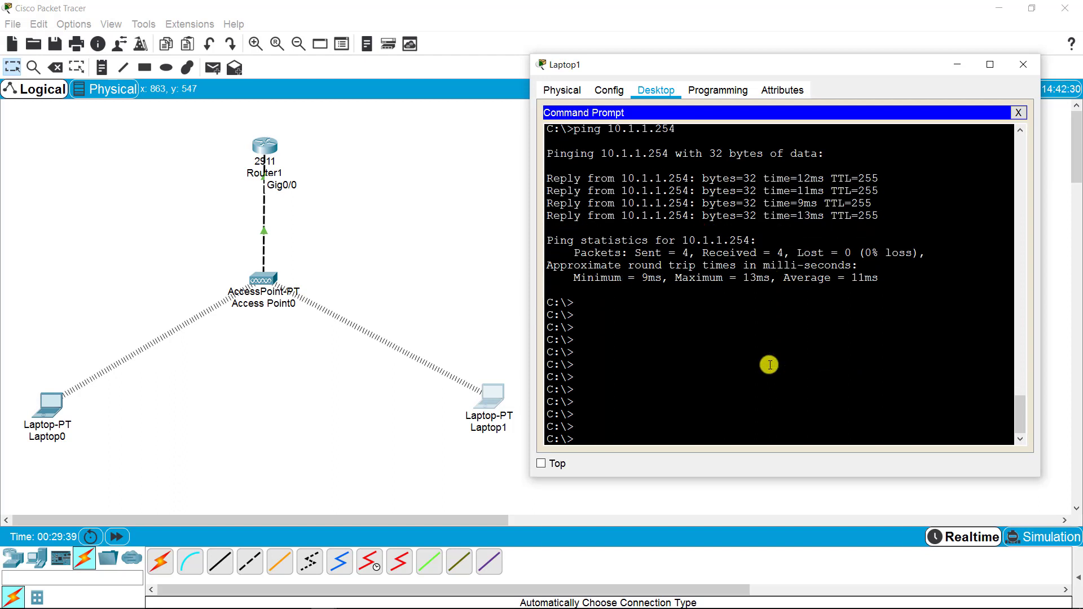
From Laptop1, SSH into 10.1.1.254 with the configured username and log in with its password.
{"action": "type", "text": "ssh -l cisco 10.1.1.254"}
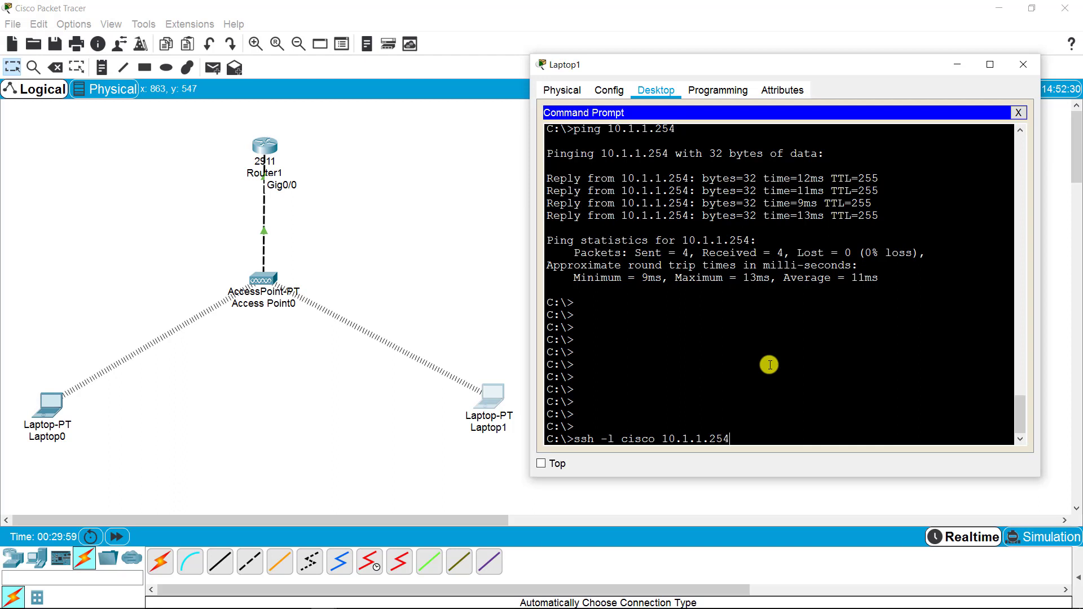
{"action": "key", "text": "Return"}
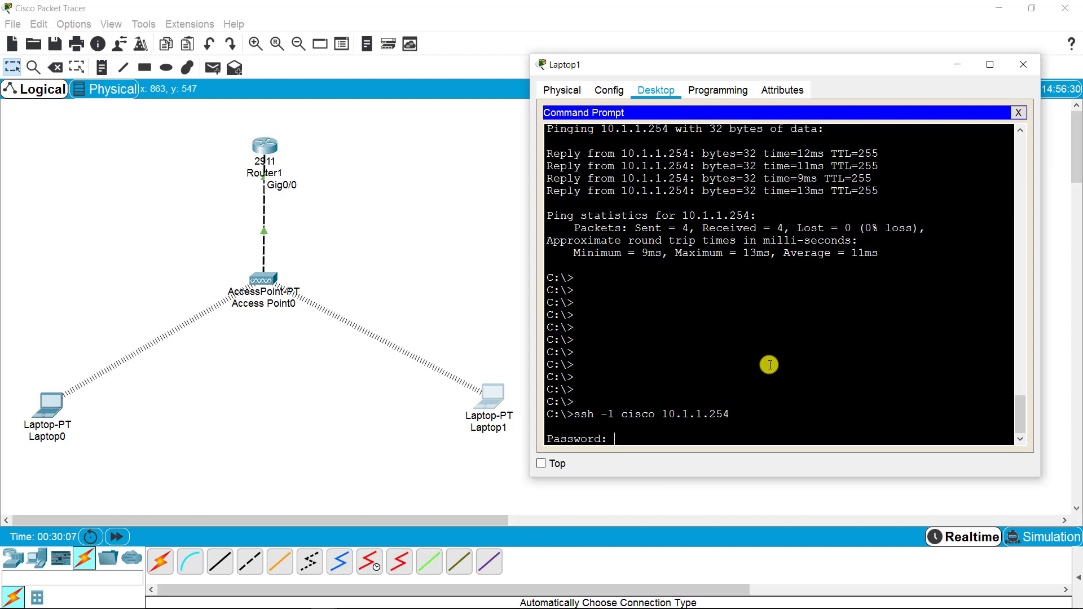
{"action": "key", "text": "Return"}
{"action": "key", "text": "Return"}
{"action": "key", "text": "Return"}
{"action": "key", "text": "Return"}
{"action": "key", "text": "Return"}
{"action": "key", "text": "Return"}
{"action": "key", "text": "Return"}
{"action": "key", "text": "Return"}
{"action": "key", "text": "Return"}
{"action": "key", "text": "Return"}
{"action": "key", "text": "Return"}
{"action": "key", "text": "Return"}
{"action": "key", "text": "Return"}
{"action": "key", "text": "Return"}
{"action": "key", "text": "Return"}
{"action": "key", "text": "Return"}
{"action": "key", "text": "Return"}
{"action": "key", "text": "Return"}
{"action": "key", "text": "Return"}
{"action": "key", "text": "Return"}
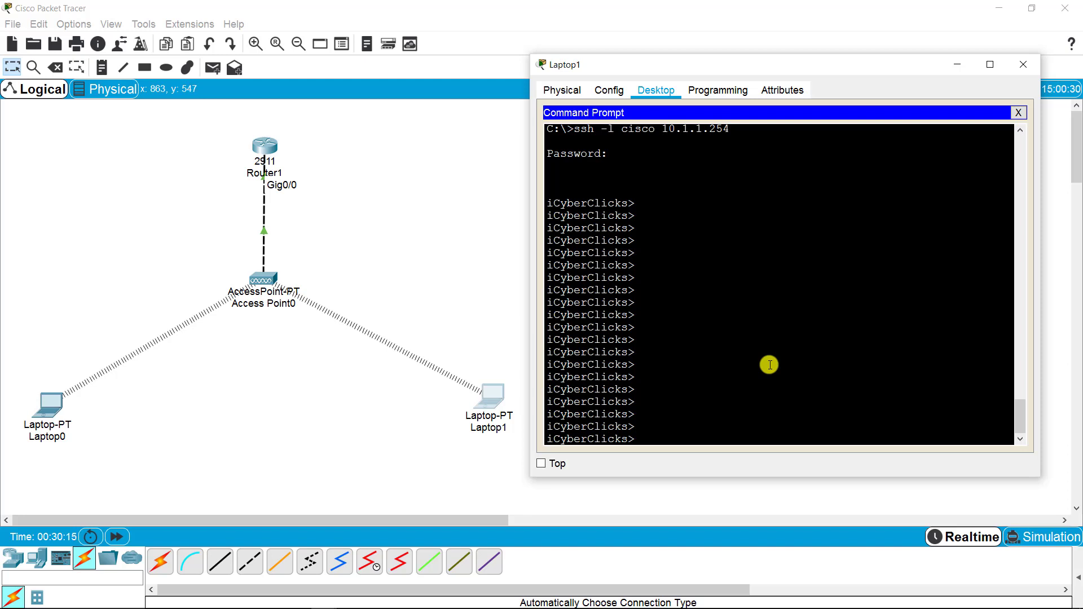
Enter privileged EXEC mode with enable and its password, reaching the iCyberClicks# prompt.
{"action": "type", "text": "enable"}
{"action": "key", "text": "Return"}
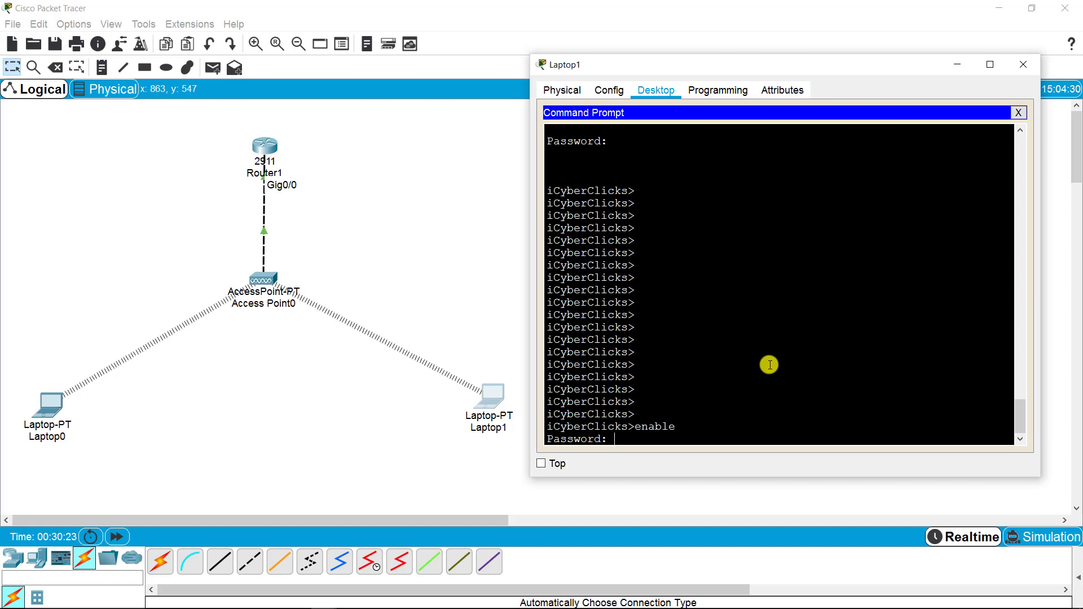
{"action": "key", "text": "Return"}
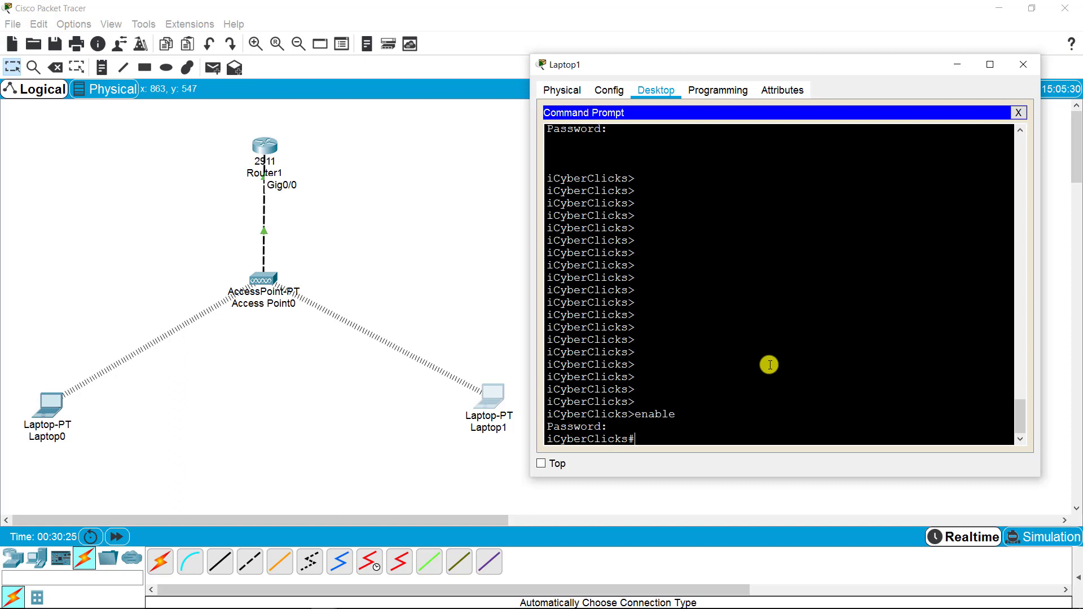
{"action": "key", "text": "Return"}
{"action": "key", "text": "Return"}
{"action": "key", "text": "Return"}
{"action": "key", "text": "Return"}
{"action": "key", "text": "Return"}
{"action": "key", "text": "Return"}
{"action": "key", "text": "Return"}
{"action": "key", "text": "Return"}
{"action": "key", "text": "Return"}
{"action": "key", "text": "Return"}
{"action": "key", "text": "Return"}
{"action": "key", "text": "Return"}
{"action": "key", "text": "Return"}
{"action": "key", "text": "Return"}
{"action": "key", "text": "Return"}
{"action": "key", "text": "Return"}
{"action": "key", "text": "Return"}
{"action": "key", "text": "Return"}
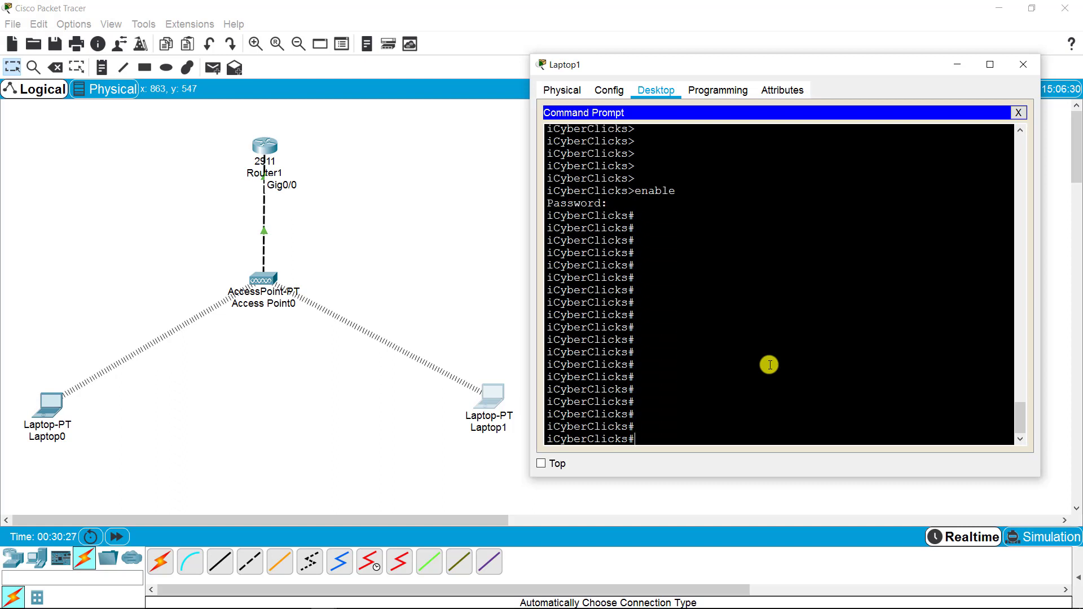
{"action": "key", "text": "Return"}
{"action": "key", "text": "Return"}
{"action": "key", "text": "Return"}
{"action": "key", "text": "Return"}
{"action": "key", "text": "Return"}
{"action": "key", "text": "Return"}
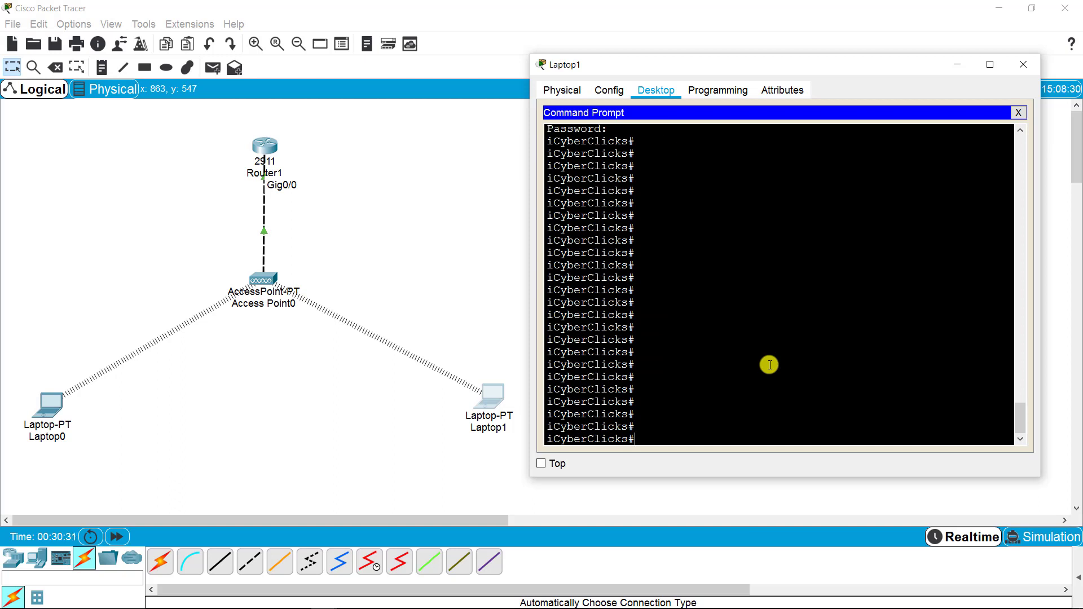
Over SSH, enter global configuration and set the hostname to Router, giving Router(config)#.
{"action": "type", "text": "config"}
{"action": "key", "text": "Return"}
{"action": "key", "text": "Return"}
{"action": "key", "text": "Return"}
{"action": "key", "text": "Return"}
{"action": "key", "text": "Return"}
{"action": "key", "text": "Return"}
{"action": "key", "text": "Return"}
{"action": "key", "text": "Return"}
{"action": "key", "text": "Return"}
{"action": "key", "text": "Return"}
{"action": "key", "text": "Return"}
{"action": "key", "text": "Return"}
{"action": "key", "text": "Return"}
{"action": "key", "text": "Return"}
{"action": "key", "text": "Return"}
{"action": "key", "text": "Return"}
{"action": "key", "text": "Return"}
{"action": "key", "text": "Return"}
{"action": "key", "text": "Return"}
{"action": "key", "text": "Return"}
{"action": "key", "text": "Return"}
{"action": "key", "text": "Return"}
{"action": "key", "text": "Return"}
{"action": "key", "text": "Return"}
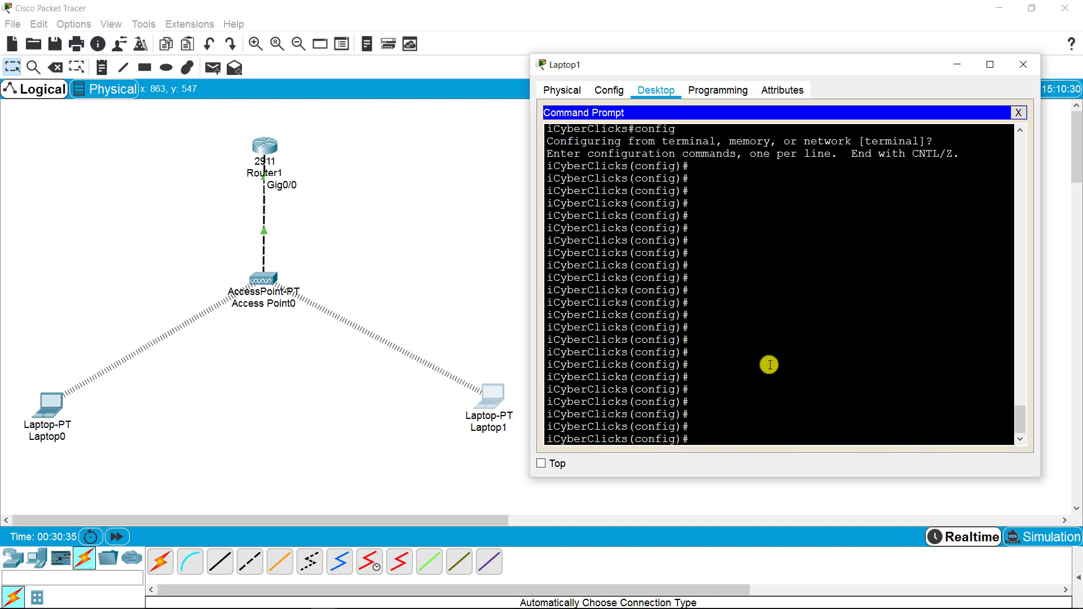
{"action": "type", "text": "hostname Router"}
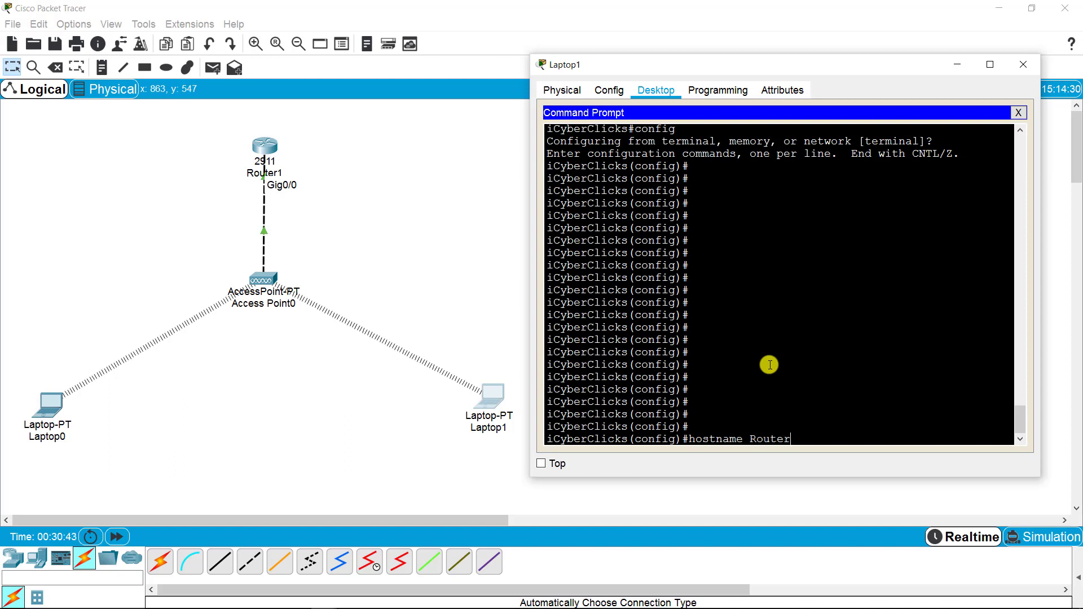
{"action": "key", "text": "Return"}
{"action": "key", "text": "Return"}
{"action": "key", "text": "Return"}
{"action": "key", "text": "Return"}
{"action": "key", "text": "Return"}
{"action": "key", "text": "Return"}
{"action": "key", "text": "Return"}
{"action": "key", "text": "Return"}
{"action": "key", "text": "Return"}
{"action": "key", "text": "Return"}
{"action": "key", "text": "Return"}
{"action": "key", "text": "Return"}
{"action": "key", "text": "Return"}
{"action": "key", "text": "Return"}
{"action": "key", "text": "Return"}
{"action": "key", "text": "Return"}
{"action": "key", "text": "Return"}
{"action": "key", "text": "Return"}
{"action": "key", "text": "Return"}
{"action": "key", "text": "Return"}
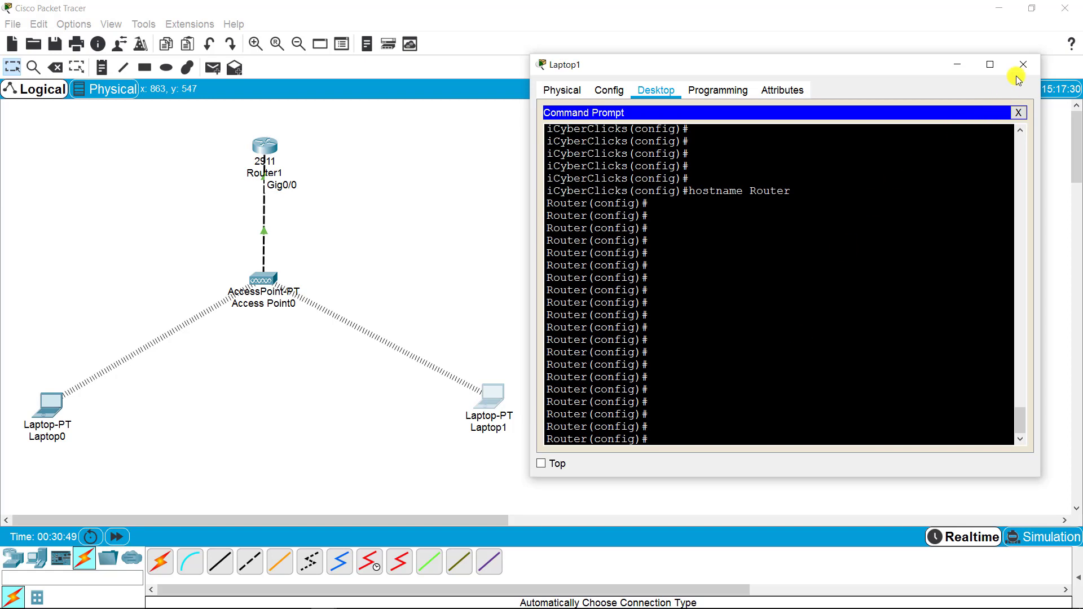
Close Laptop1's window and bring up Router1's command line window.
{"action": "left_click", "coordinate": [1028, 62]}
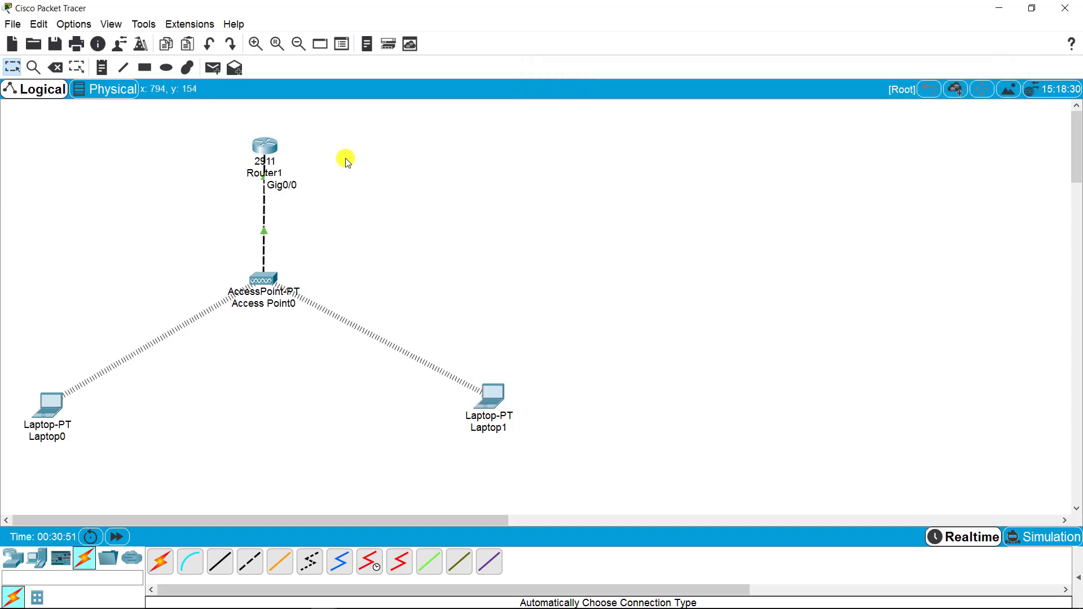
{"action": "left_click", "coordinate": [265, 146]}
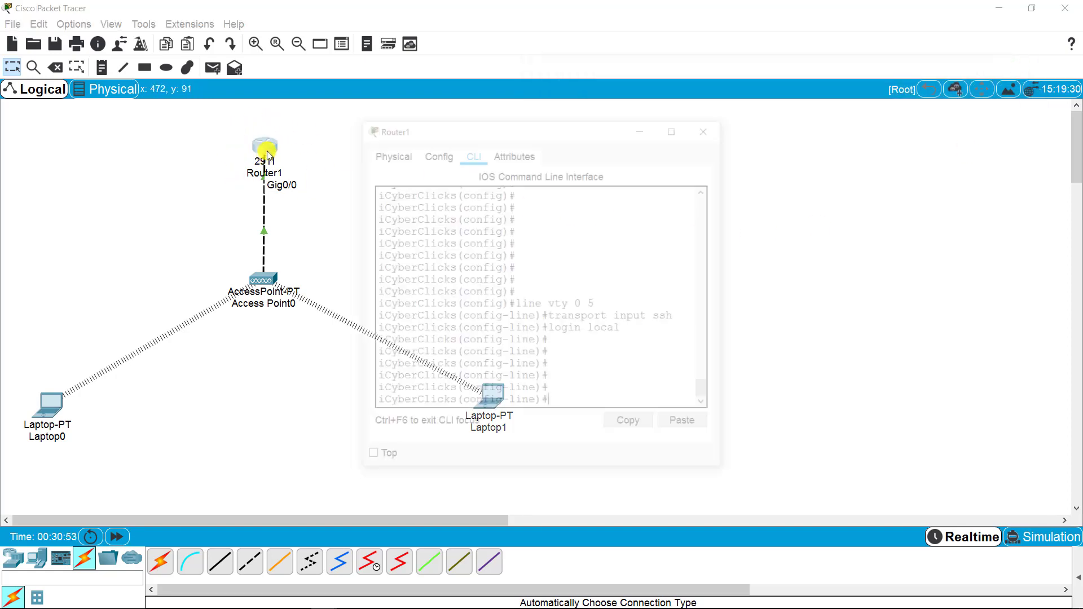
{"action": "left_click_drag", "start_coordinate": [605, 134], "coordinate": [793, 104]}
Confirm Router1's console now shows Router(config-line)# prompts, then close its window.
{"action": "left_click_drag", "start_coordinate": [739, 370], "coordinate": [560, 375]}
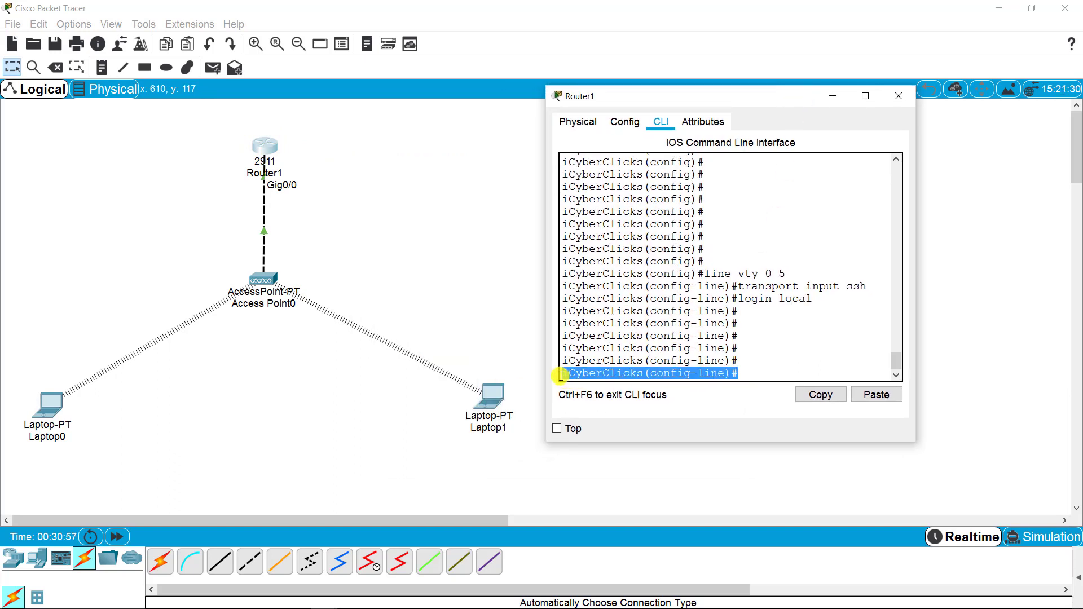
{"action": "left_click", "coordinate": [771, 375]}
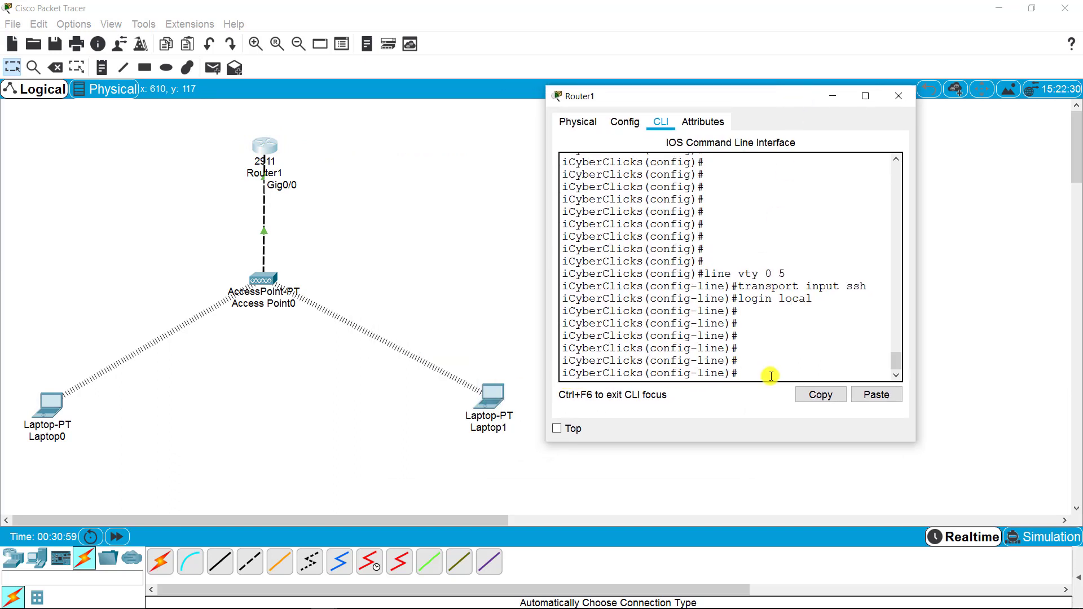
{"action": "key", "text": "Return"}
{"action": "key", "text": "Return"}
{"action": "key", "text": "Return"}
{"action": "key", "text": "Return"}
{"action": "key", "text": "Return"}
{"action": "key", "text": "Return"}
{"action": "key", "text": "Return"}
{"action": "key", "text": "Return"}
{"action": "key", "text": "Return"}
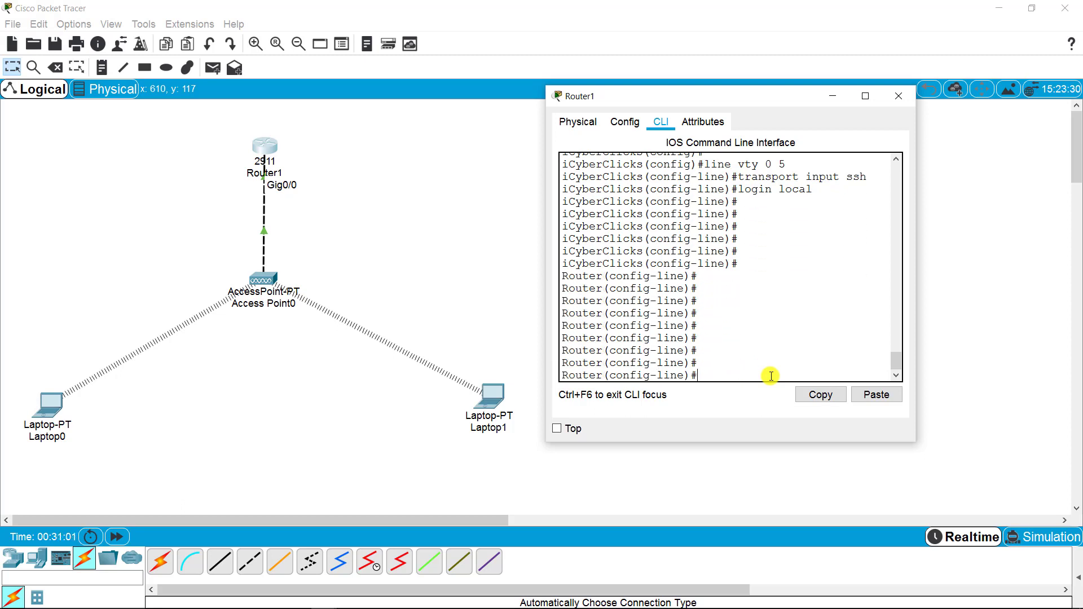
{"action": "key", "text": "Return"}
{"action": "key", "text": "Return"}
{"action": "key", "text": "Return"}
{"action": "key", "text": "Return"}
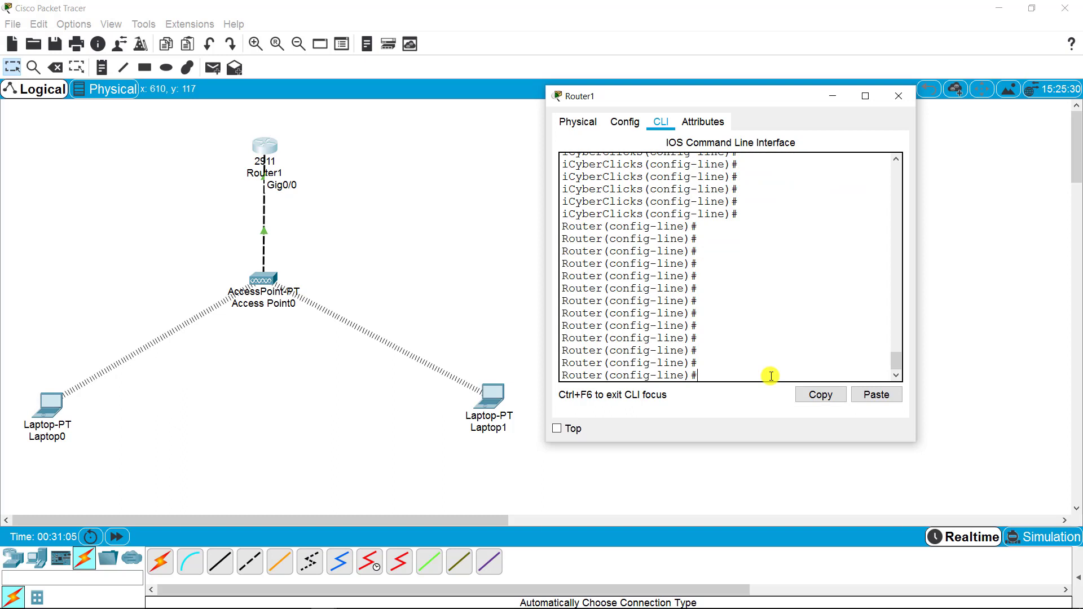
{"action": "left_click", "coordinate": [899, 96]}
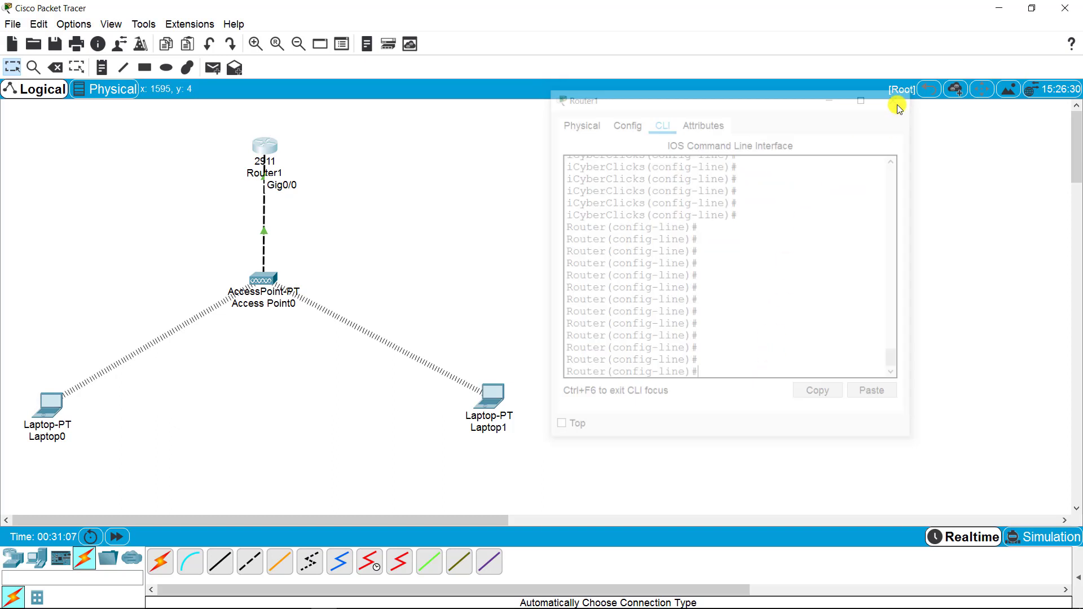